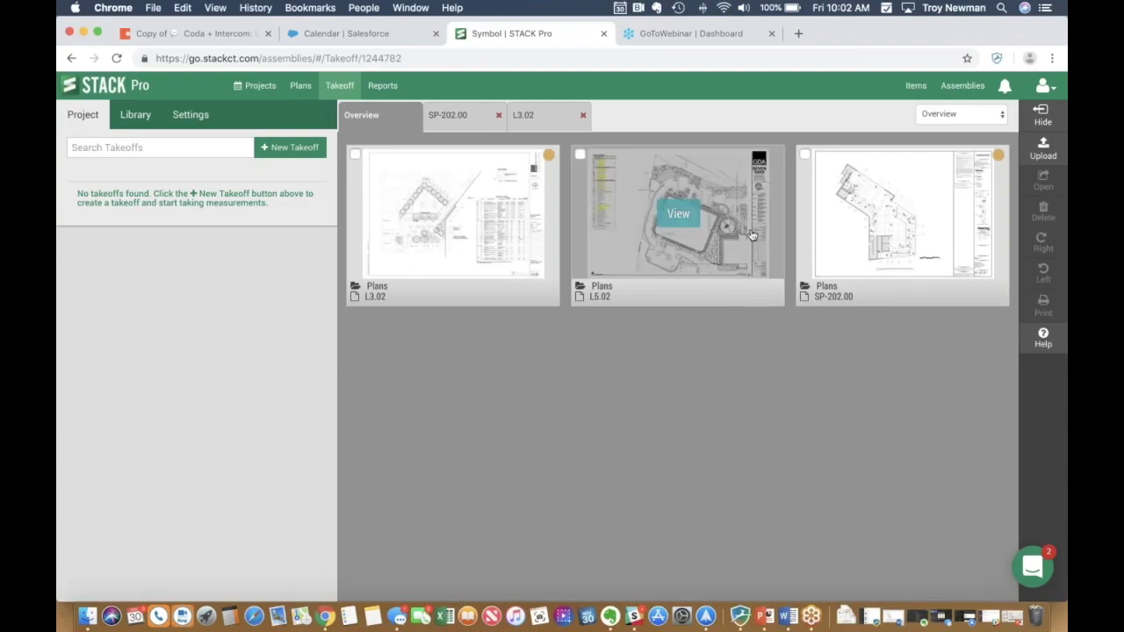
Open the SP-202.00 plan from the project's plan overview
{"action": "left_click", "coordinate": [815, 243]}
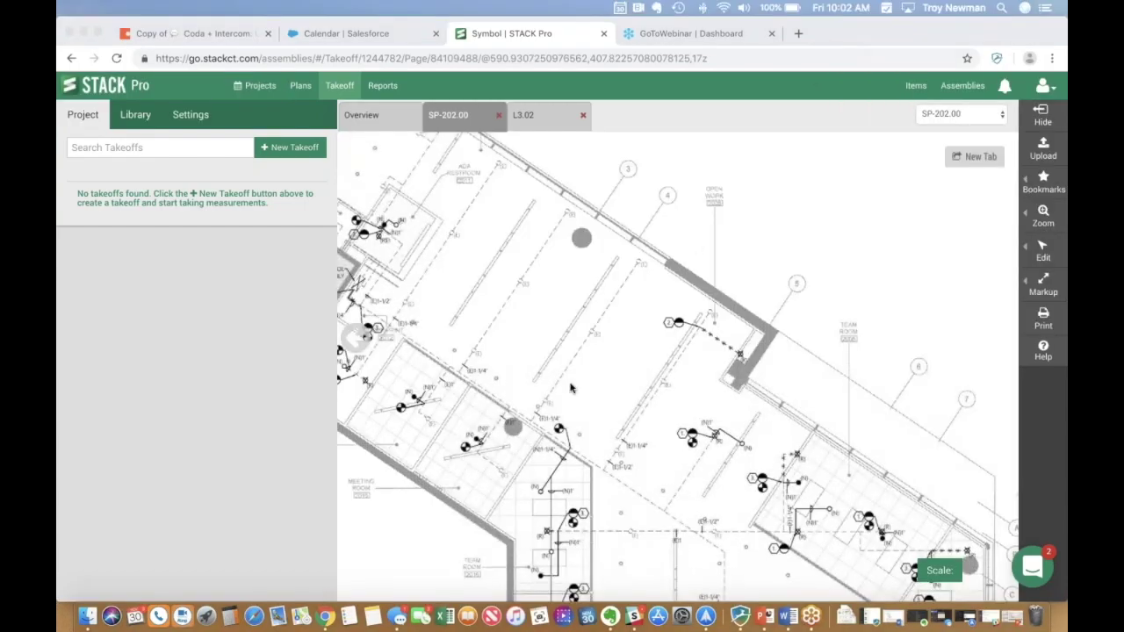
{"action": "scroll", "coordinate": [570, 336], "scroll_direction": "up", "scroll_amount": 5}
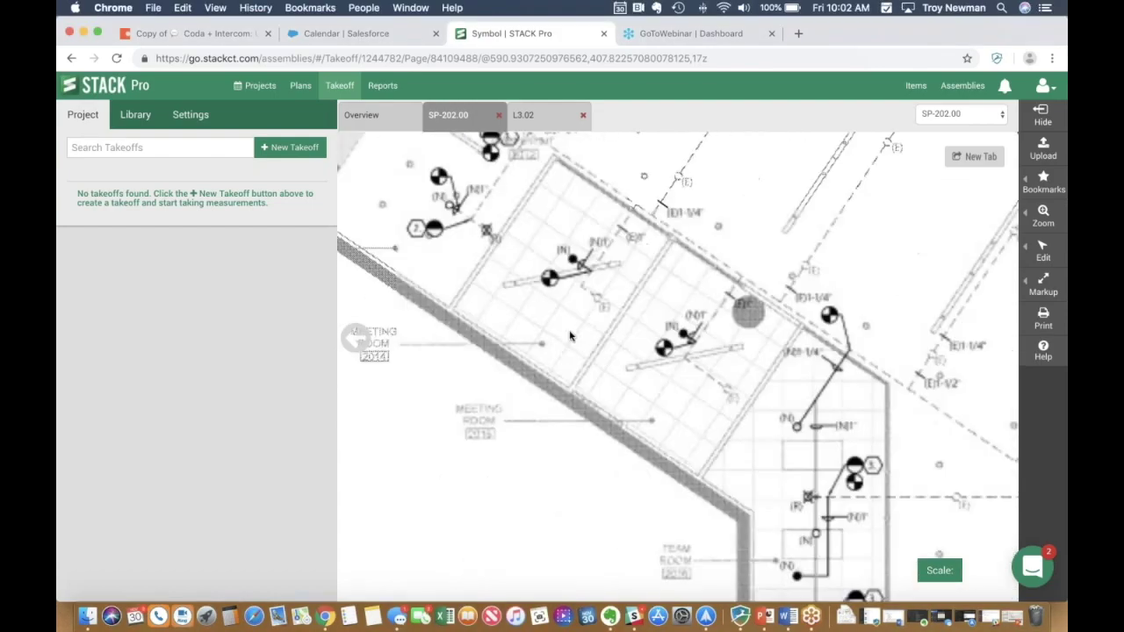
{"action": "scroll", "coordinate": [570, 336], "scroll_direction": "up", "scroll_amount": 4}
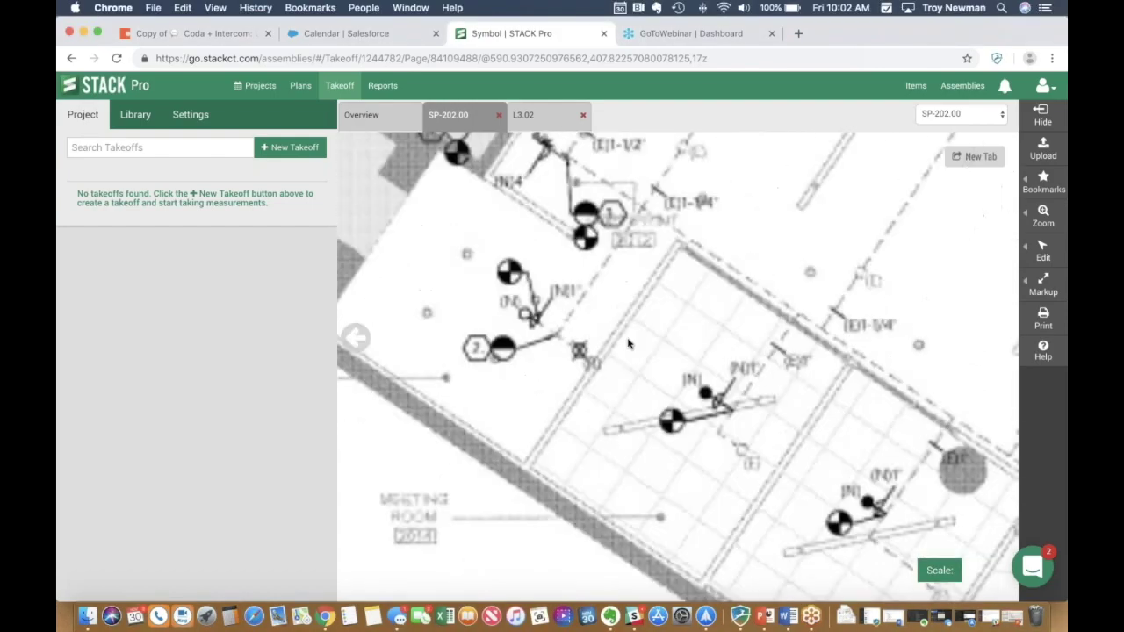
{"action": "scroll", "coordinate": [628, 344], "scroll_direction": "up", "scroll_amount": 5}
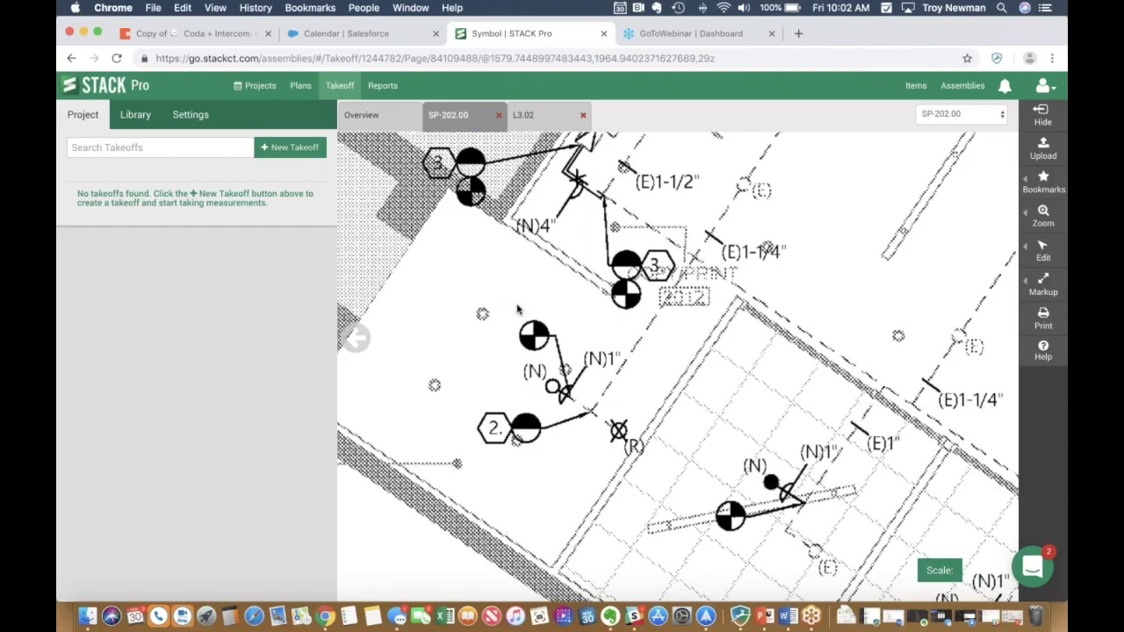
Create a takeoff named "Pull stations" with the Count measurement type and start it
{"action": "left_click", "coordinate": [271, 149]}
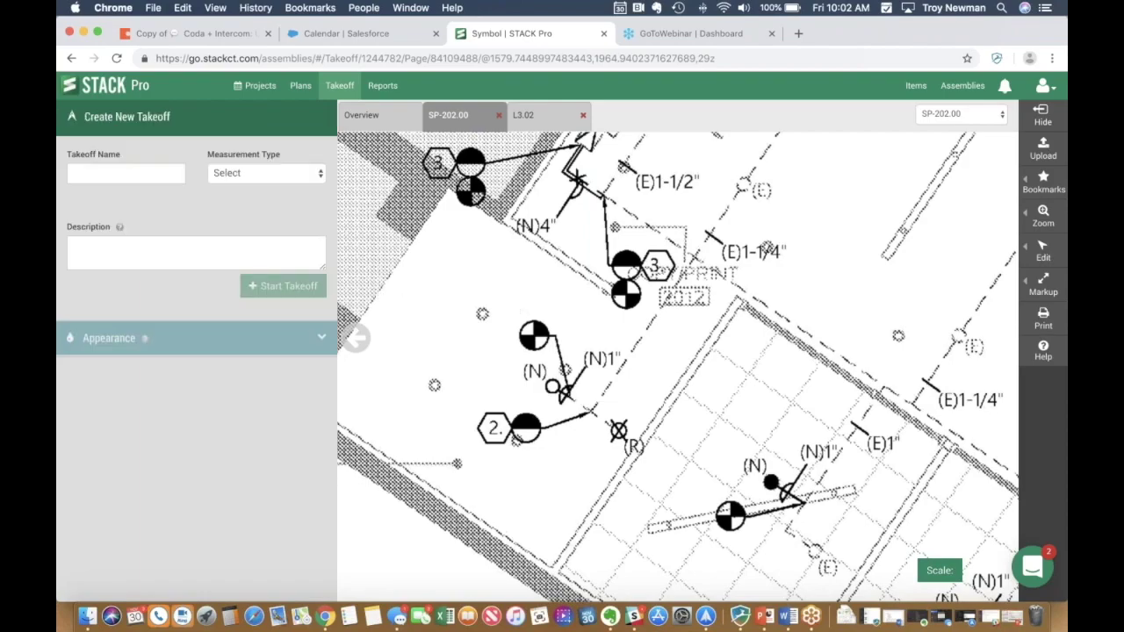
{"action": "left_click", "coordinate": [157, 171]}
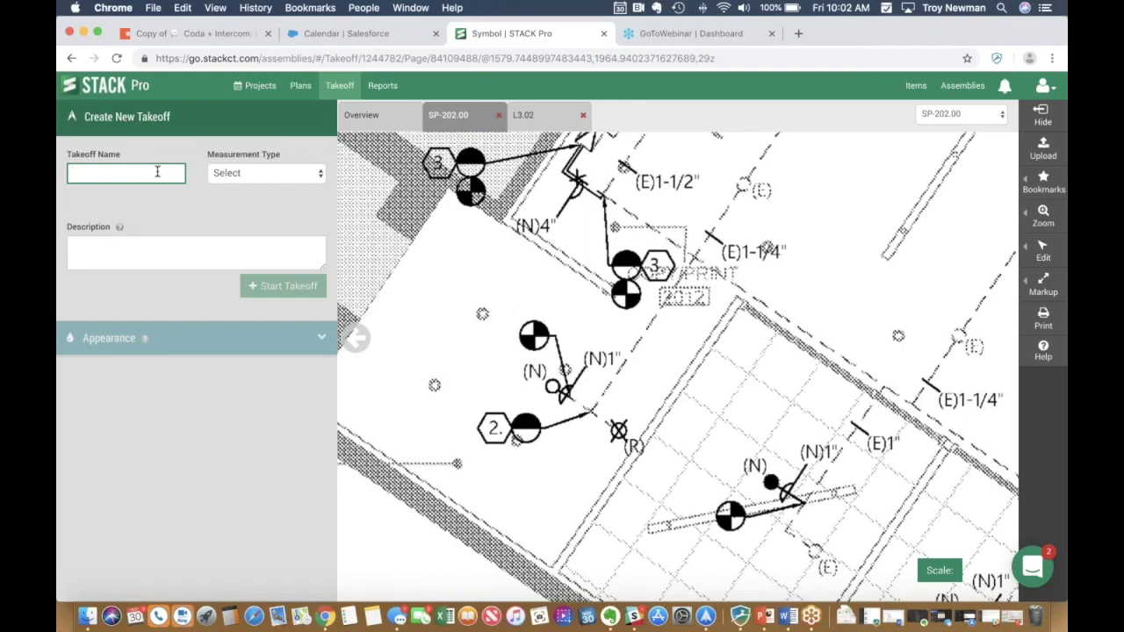
{"action": "type", "text": "Pull stations"}
{"action": "left_click", "coordinate": [266, 178]}
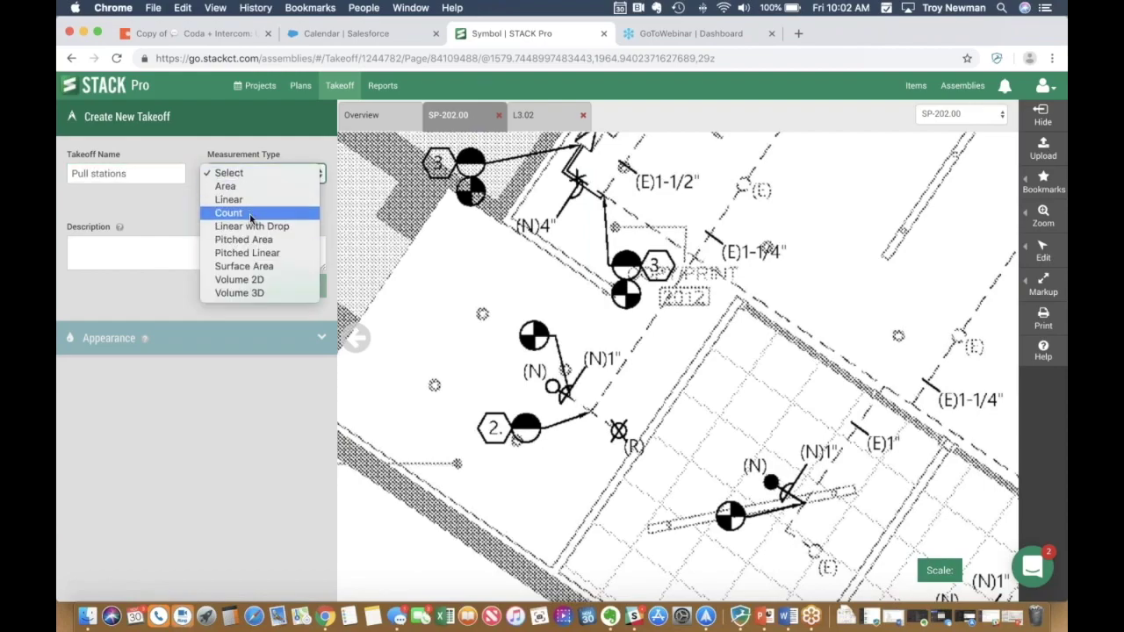
{"action": "left_click", "coordinate": [250, 214]}
{"action": "left_click", "coordinate": [114, 268]}
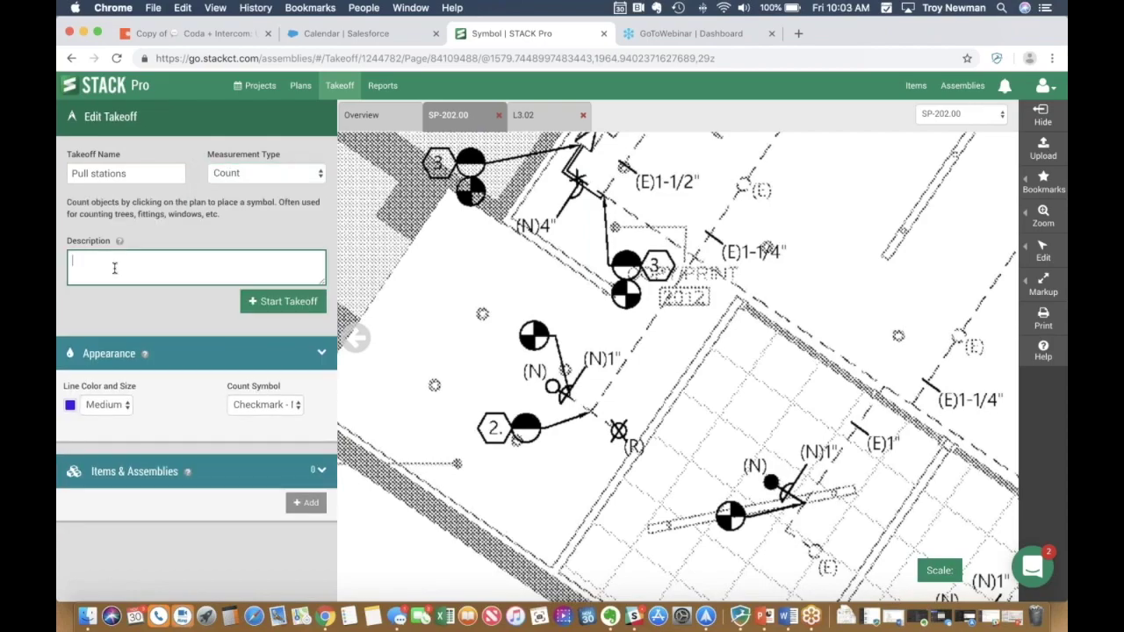
{"action": "left_click", "coordinate": [281, 302]}
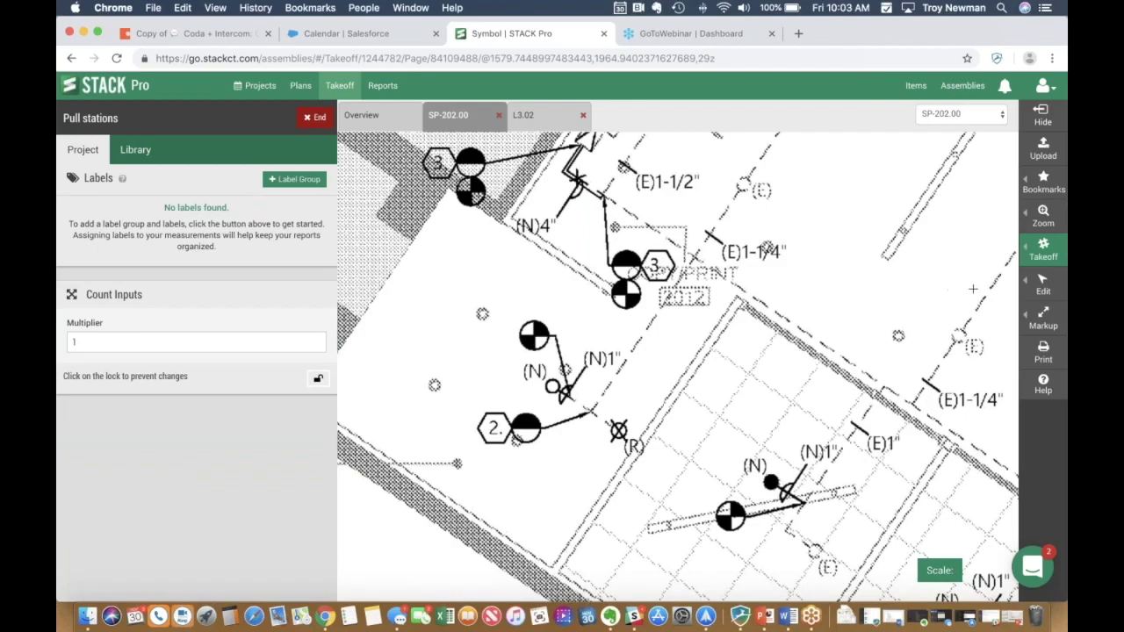
Run Autocount (Preview) for the Pull stations takeoff, boxing the single quartered-circle symbol in the freight lobby as the sample
{"action": "left_click", "coordinate": [1045, 249]}
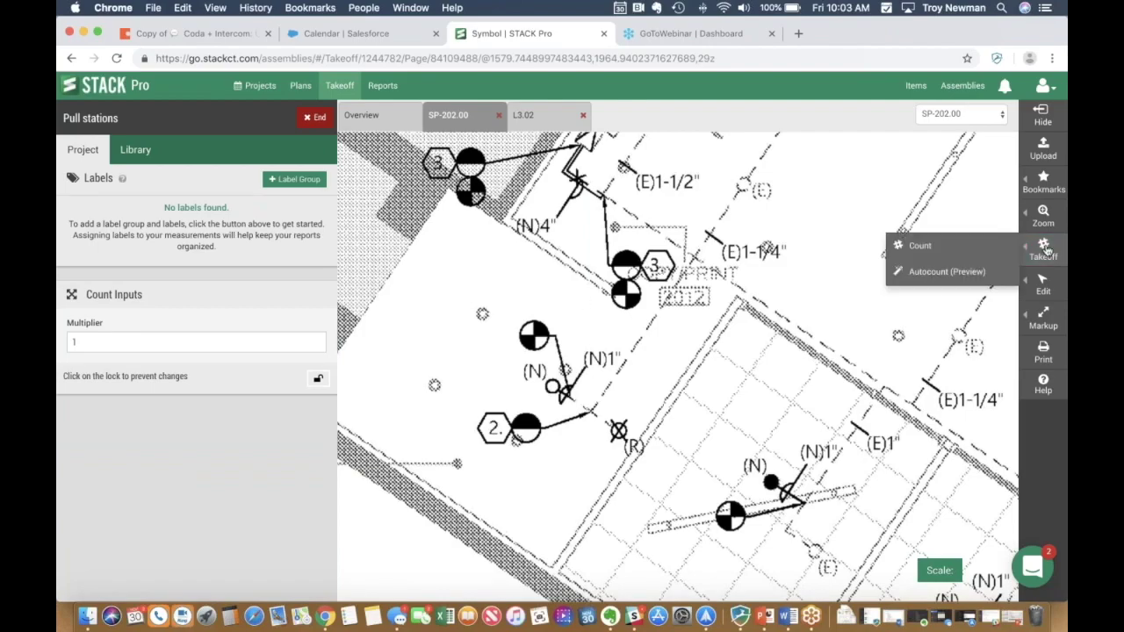
{"action": "left_click", "coordinate": [924, 251]}
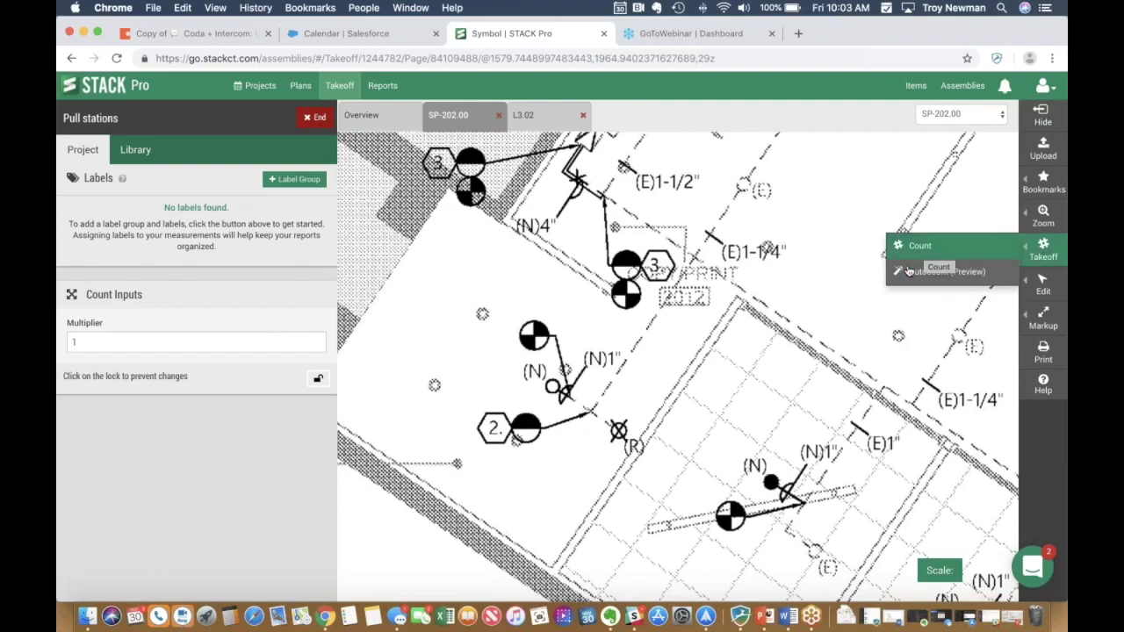
{"action": "left_click", "coordinate": [925, 274]}
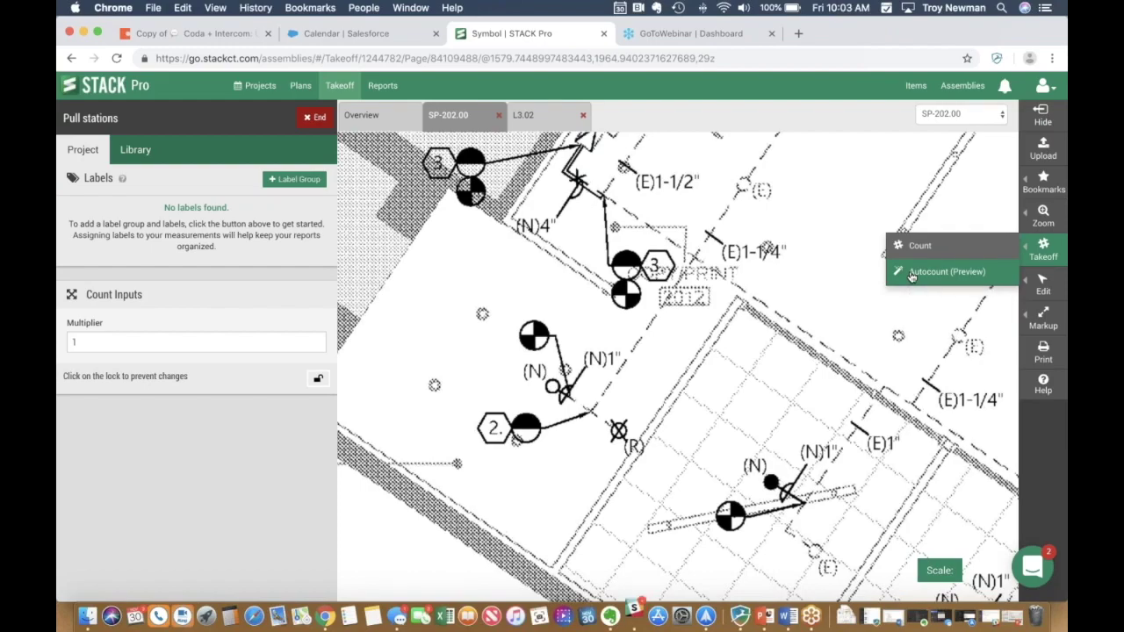
{"action": "scroll", "coordinate": [568, 346], "scroll_direction": "up", "scroll_amount": 5}
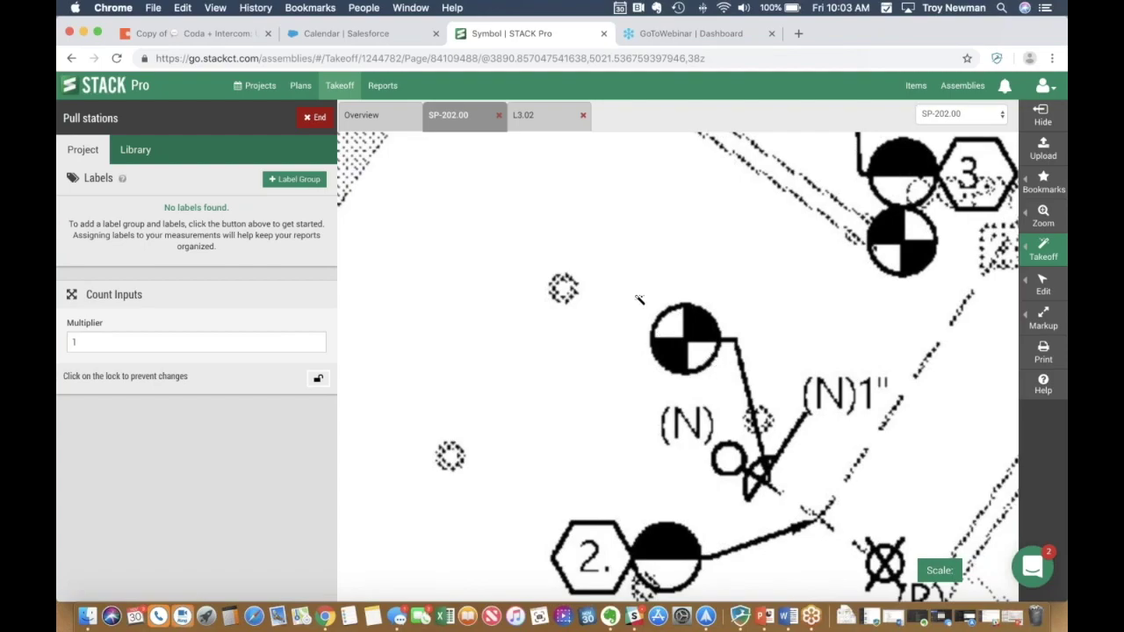
{"action": "left_click_drag", "start_coordinate": [635, 295], "coordinate": [666, 320]}
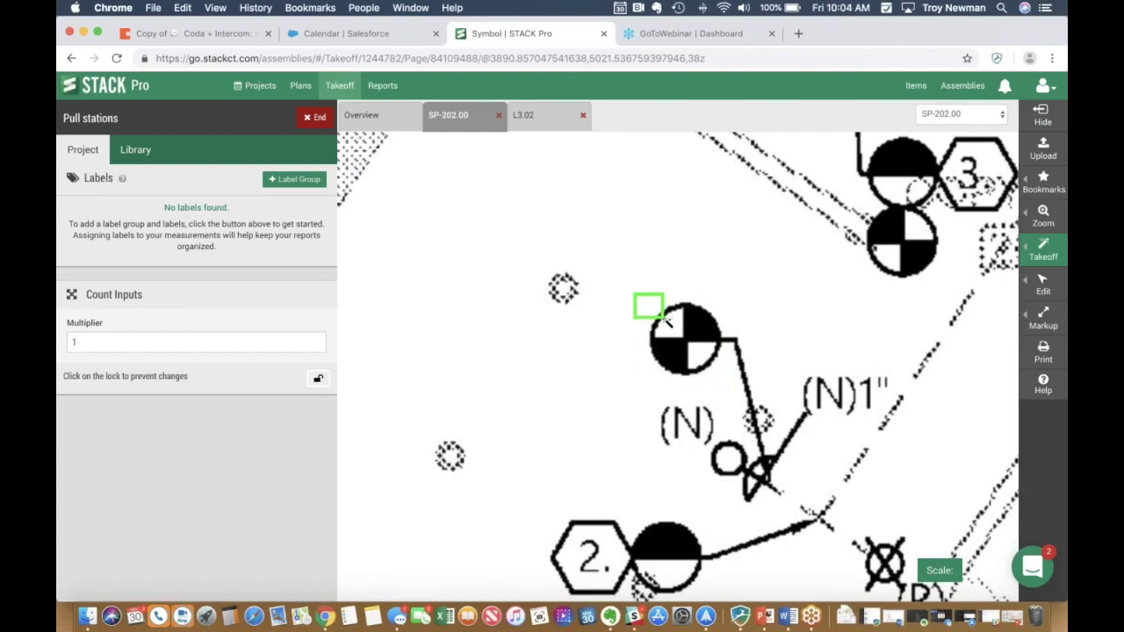
{"action": "left_click_drag", "start_coordinate": [665, 318], "coordinate": [733, 383]}
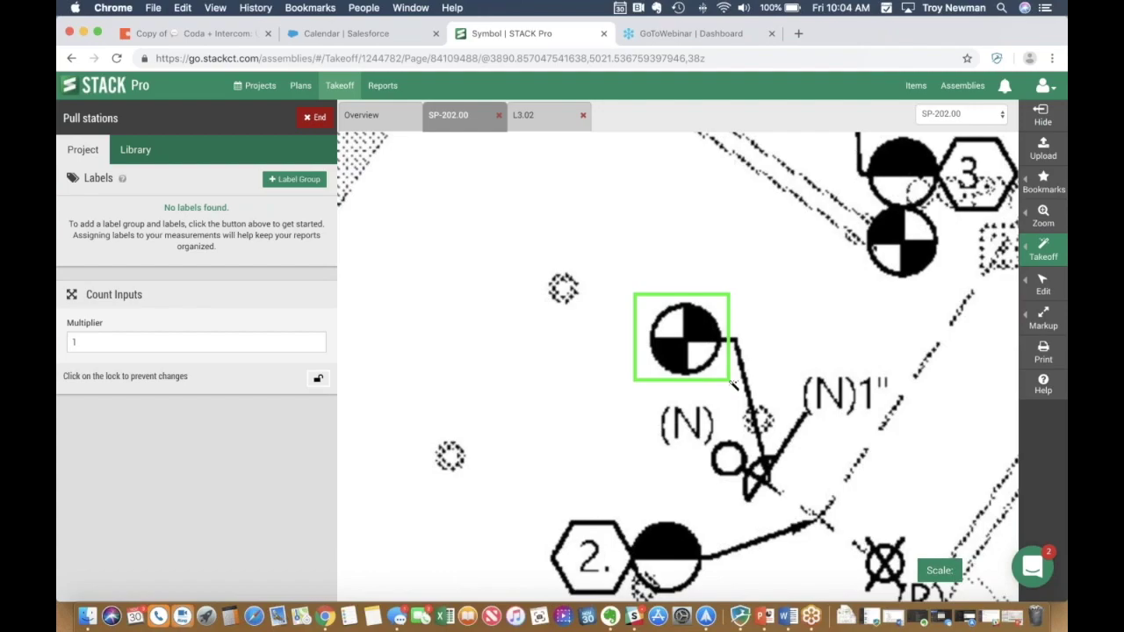
{"action": "left_click_drag", "start_coordinate": [733, 384], "coordinate": [733, 384]}
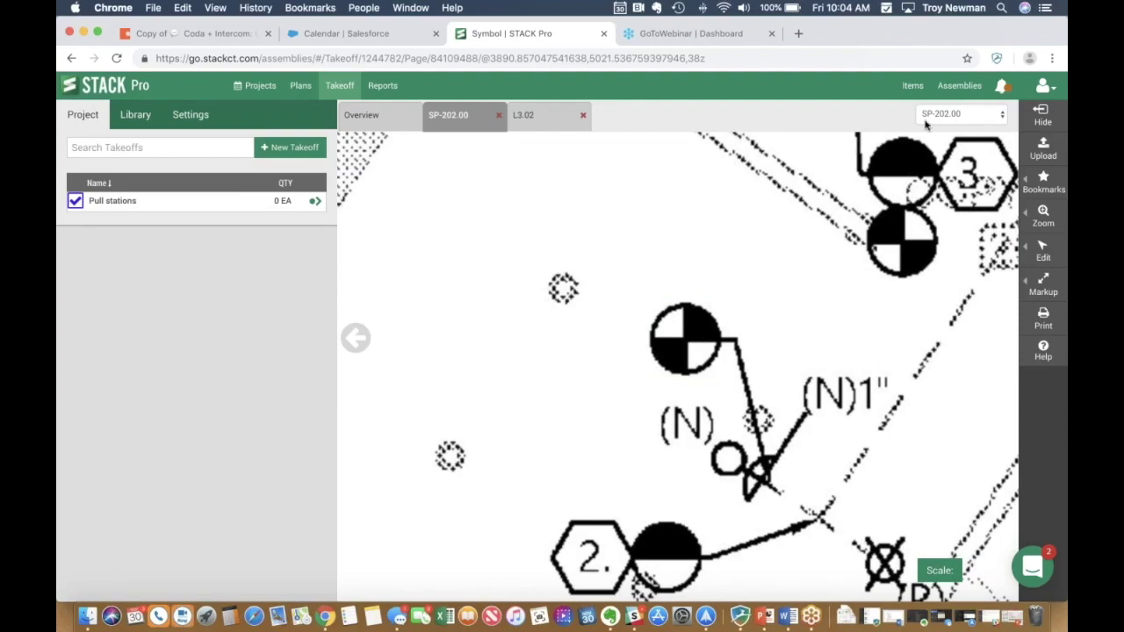
Check the Autocount job's status in the notifications, and examine the quartered-circle symbols around the freight lobby and neighbouring meeting room
{"action": "left_click", "coordinate": [1003, 87]}
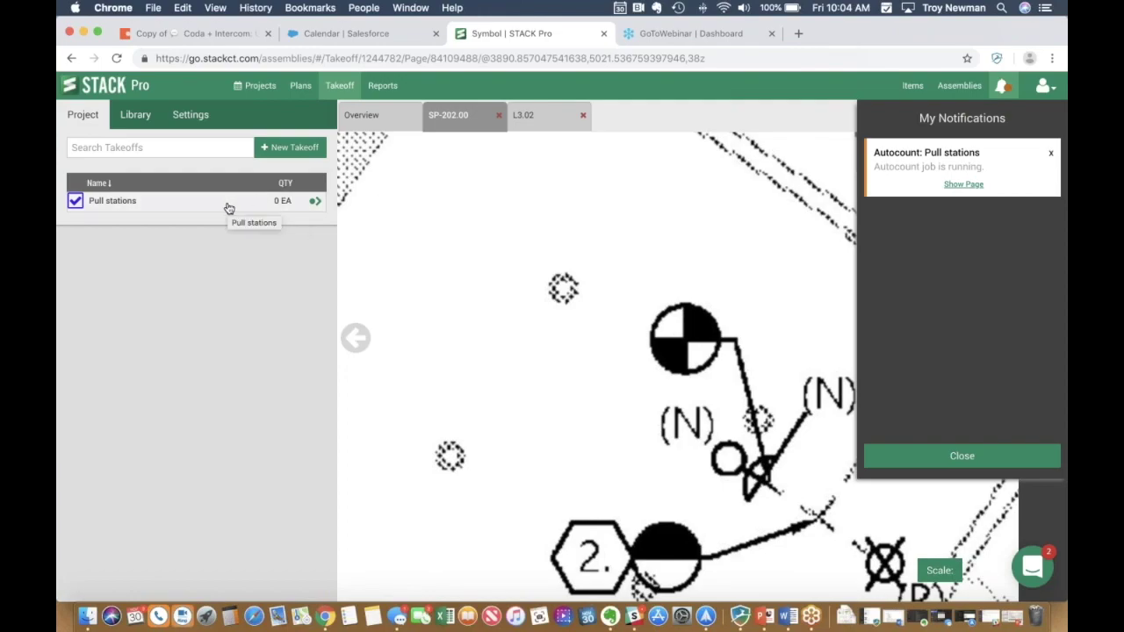
{"action": "left_click", "coordinate": [938, 457]}
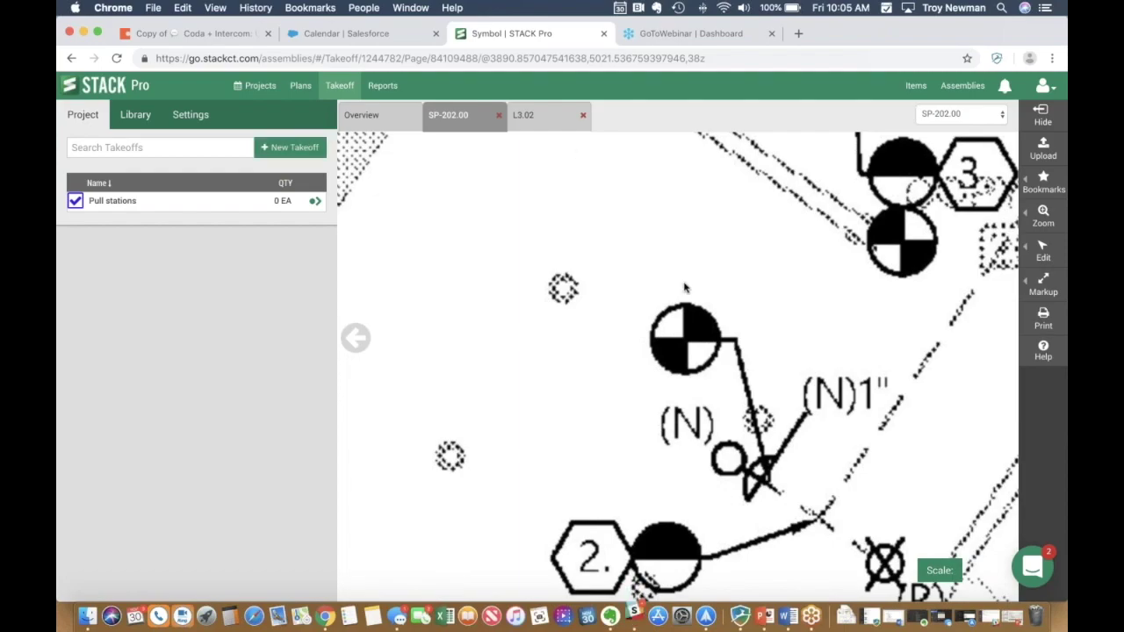
{"action": "scroll", "coordinate": [684, 287], "scroll_direction": "down", "scroll_amount": 3}
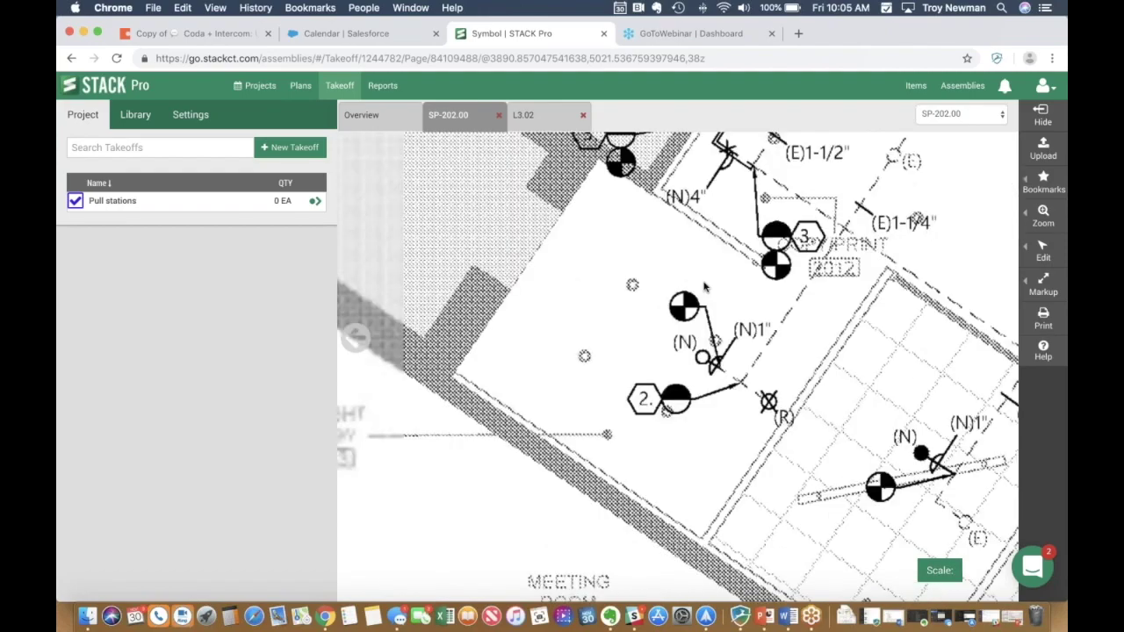
{"action": "scroll", "coordinate": [705, 288], "scroll_direction": "down", "scroll_amount": 3}
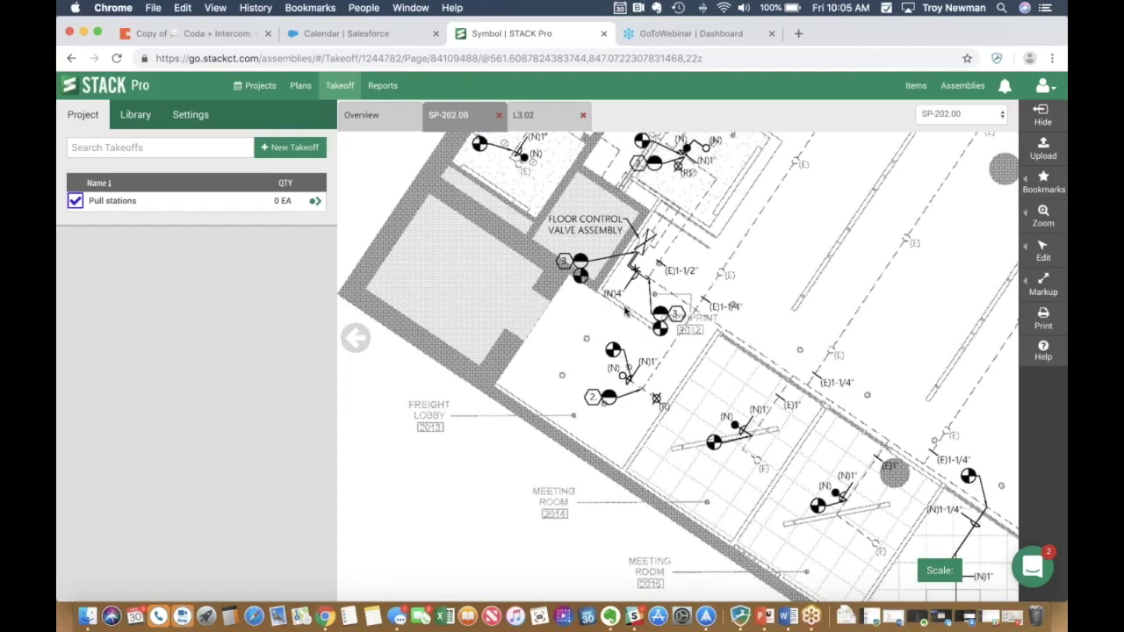
{"action": "scroll", "coordinate": [626, 311], "scroll_direction": "up", "scroll_amount": 5}
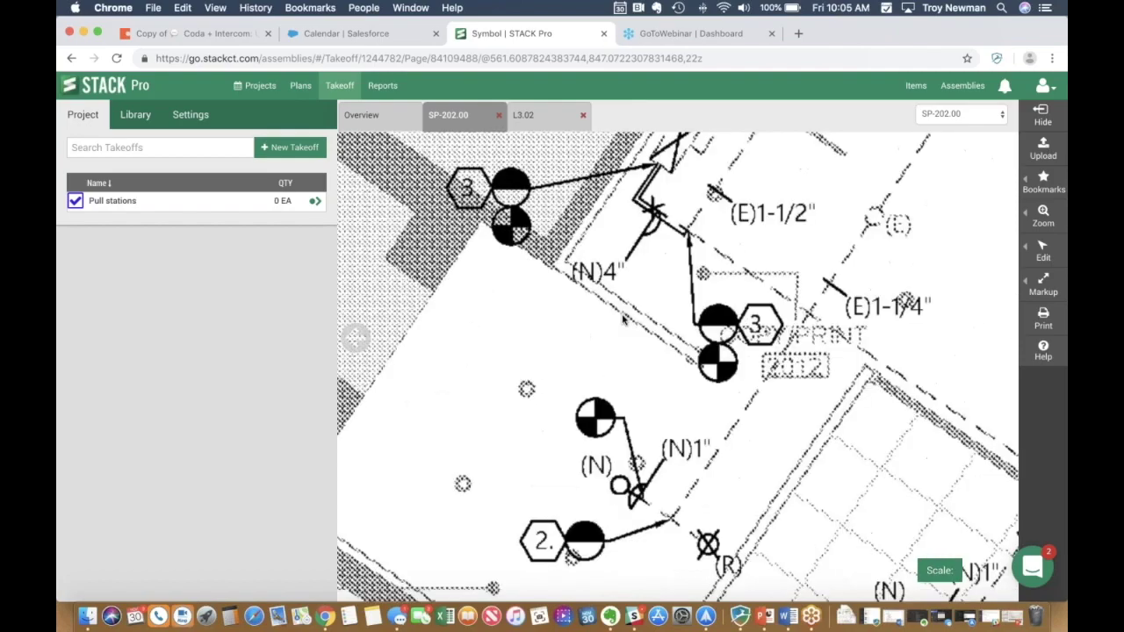
{"action": "left_click_drag", "start_coordinate": [649, 297], "coordinate": [690, 242]}
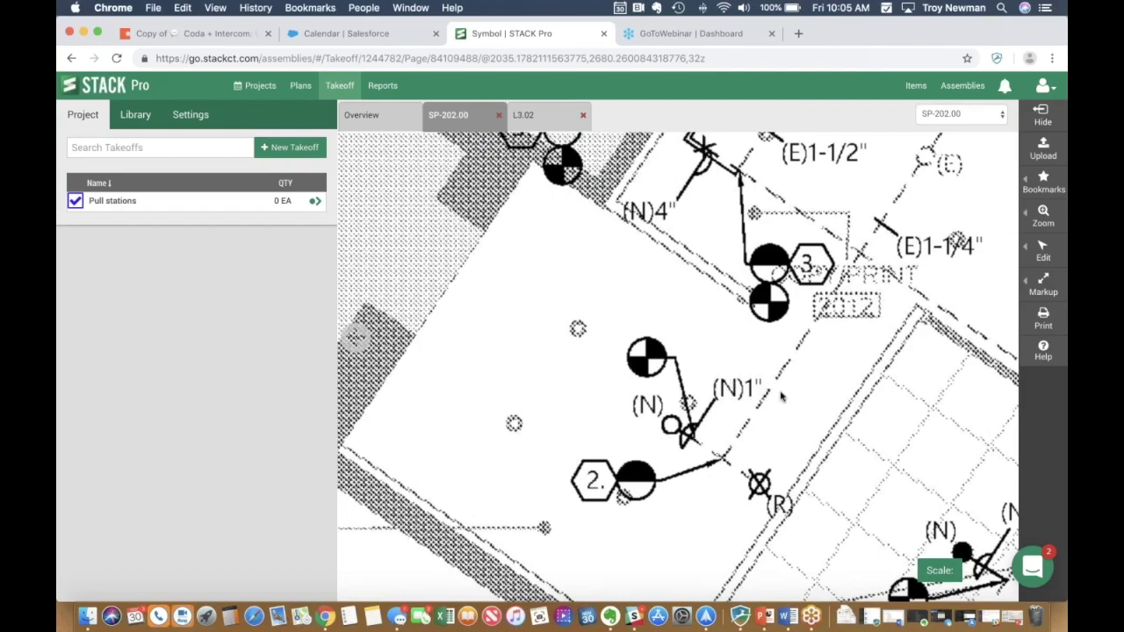
{"action": "scroll", "coordinate": [799, 405], "scroll_direction": "down", "scroll_amount": 5}
{"action": "scroll", "coordinate": [798, 405], "scroll_direction": "right", "scroll_amount": 4}
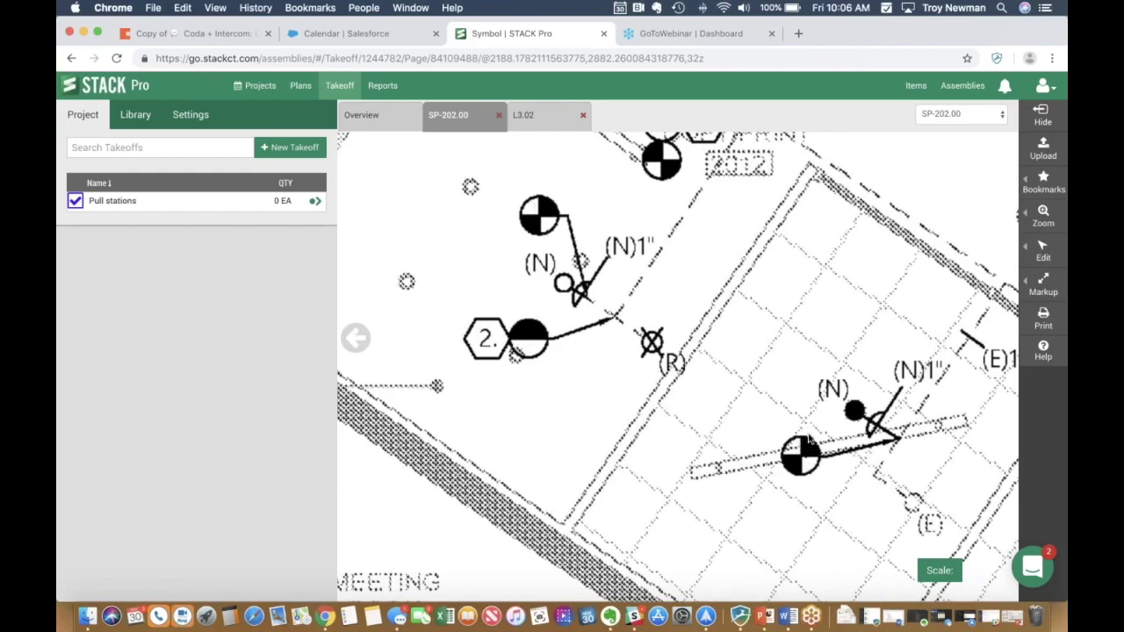
{"action": "left_click", "coordinate": [803, 452]}
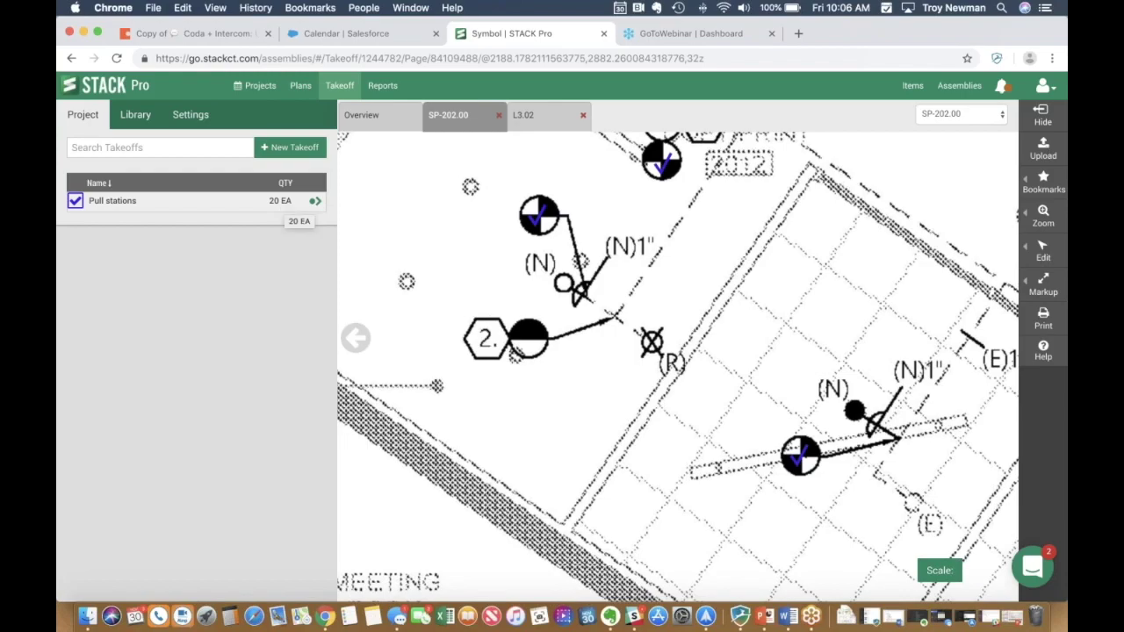
Read the Autocount result notification and inspect the count marks on the symbols from the copy/print area down to team room 2017
{"action": "left_click", "coordinate": [1004, 87]}
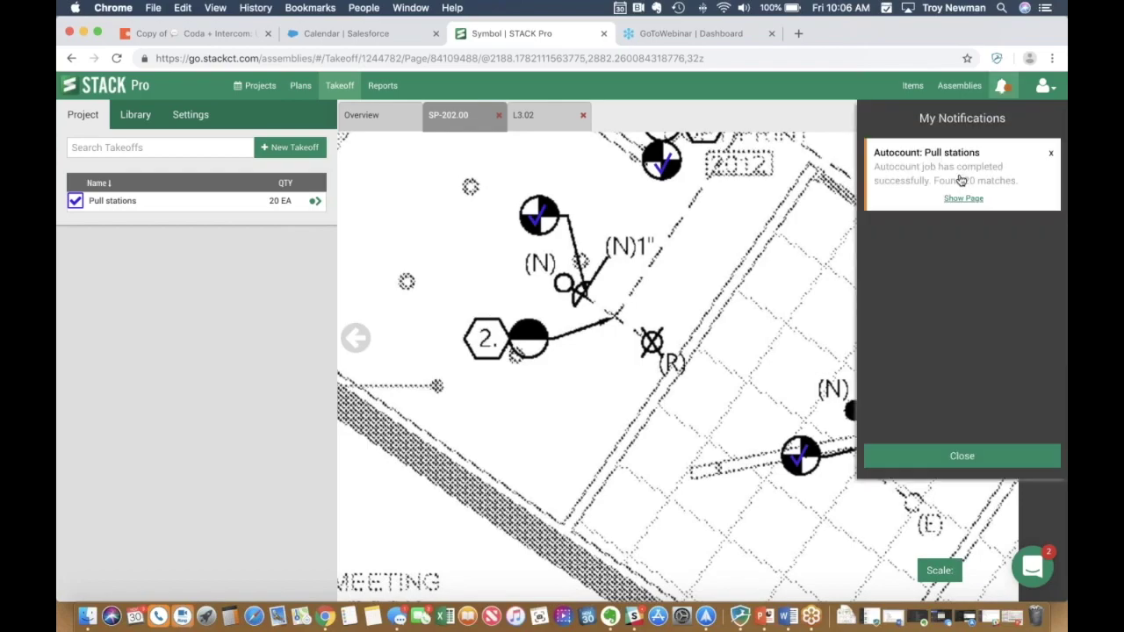
{"action": "left_click", "coordinate": [1003, 87]}
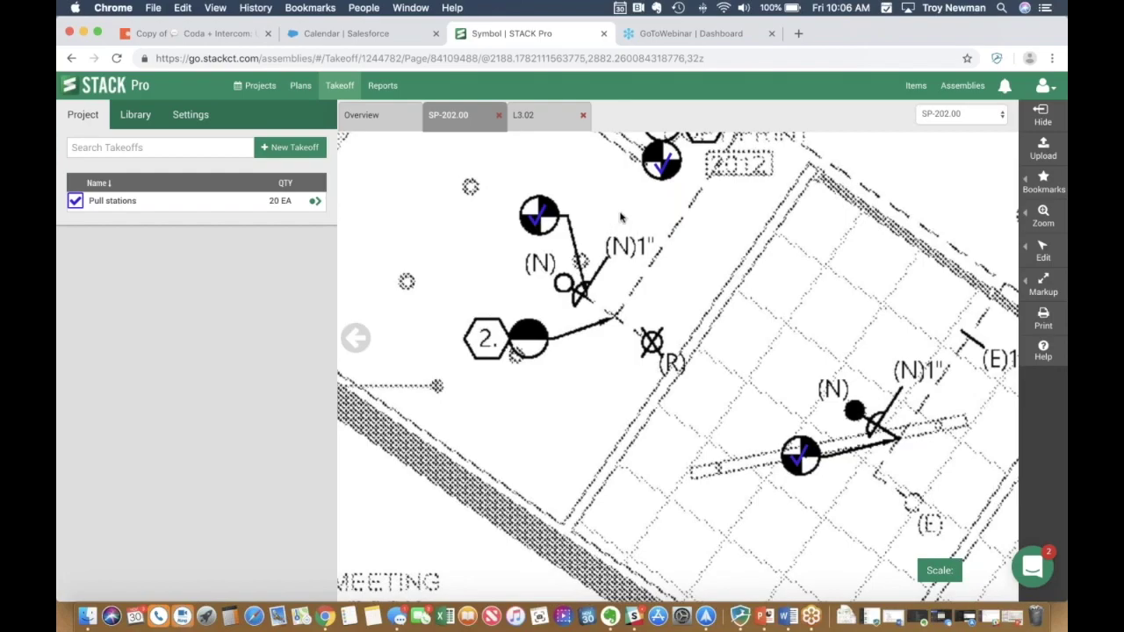
{"action": "left_click_drag", "start_coordinate": [620, 217], "coordinate": [597, 328]}
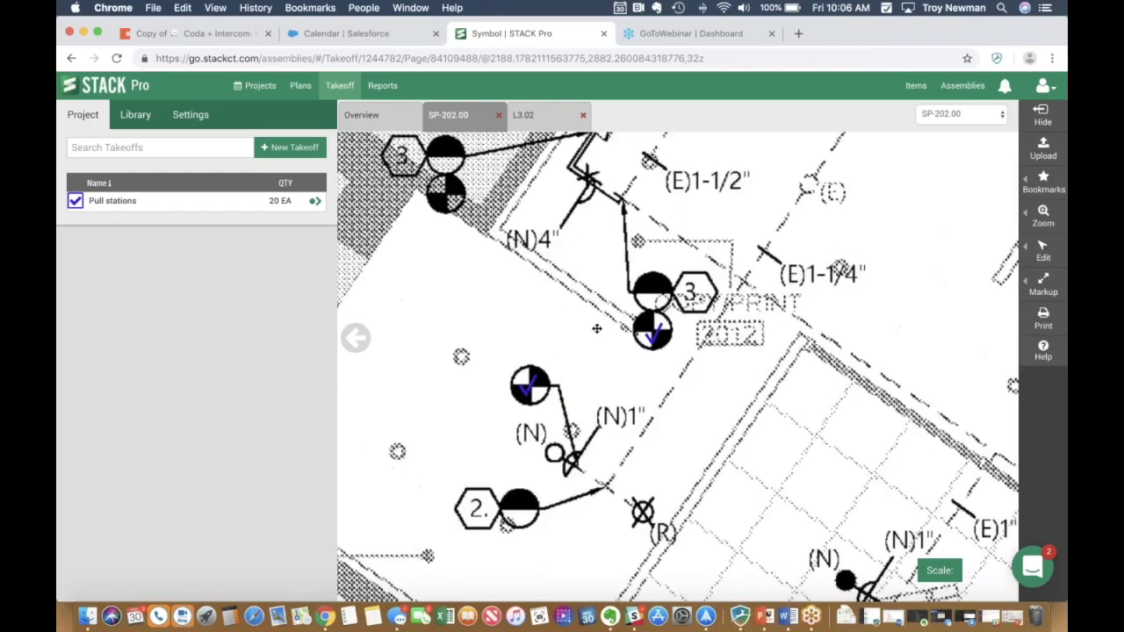
{"action": "scroll", "coordinate": [596, 329], "scroll_direction": "down", "scroll_amount": 8}
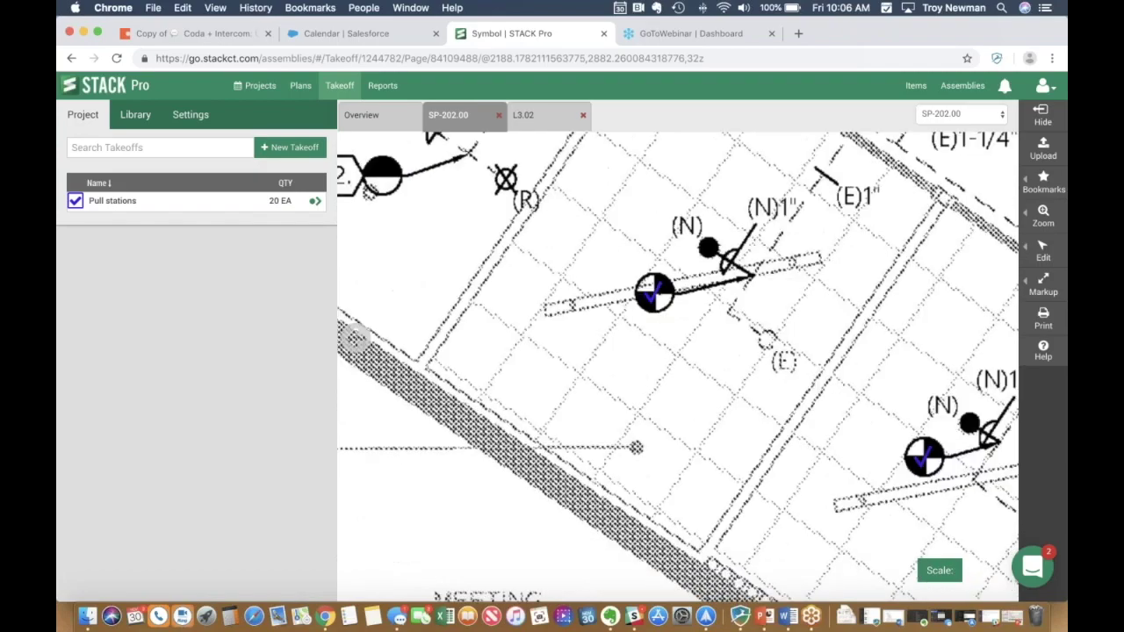
{"action": "left_click_drag", "start_coordinate": [636, 275], "coordinate": [626, 267]}
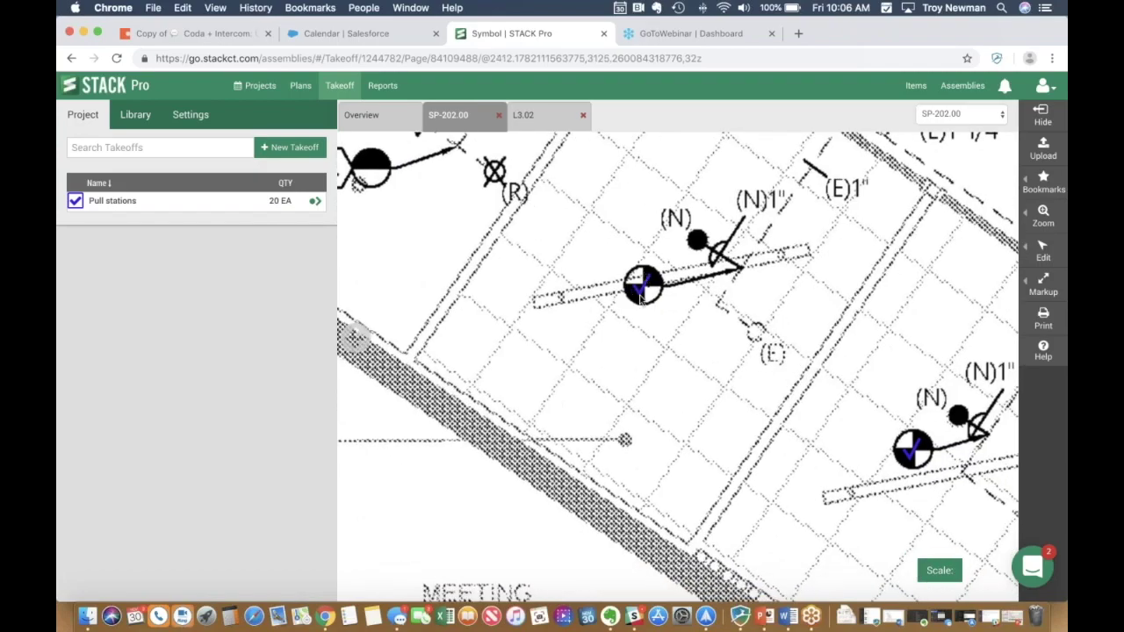
{"action": "scroll", "coordinate": [769, 469], "scroll_direction": "up", "scroll_amount": 3}
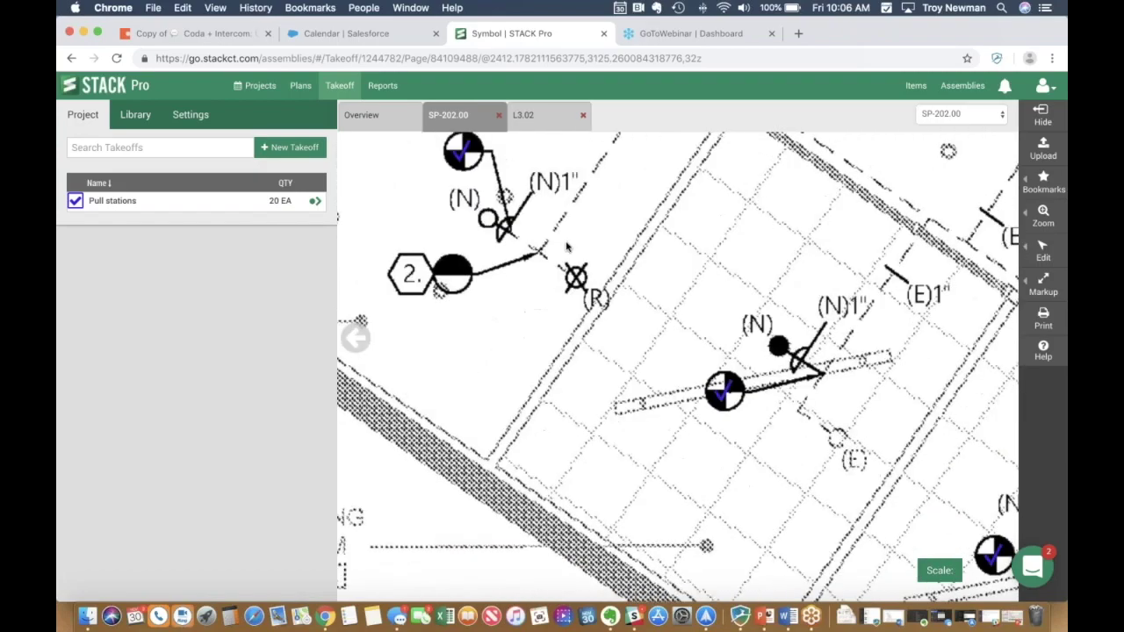
{"action": "scroll", "coordinate": [769, 469], "scroll_direction": "down", "scroll_amount": 5}
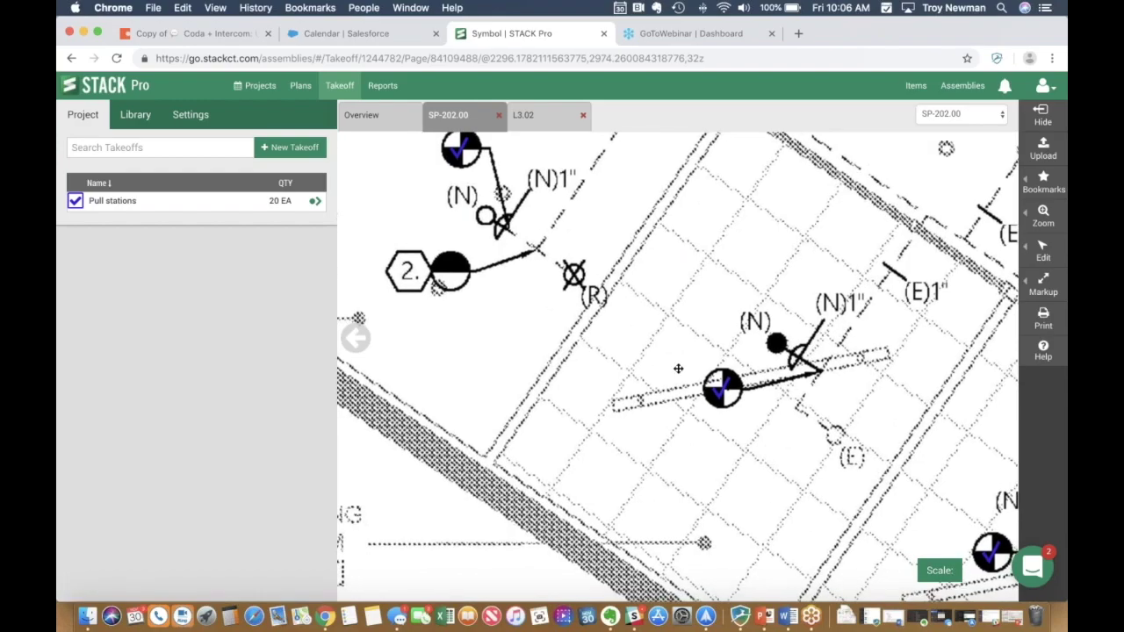
{"action": "left_click_drag", "start_coordinate": [646, 289], "coordinate": [623, 275]}
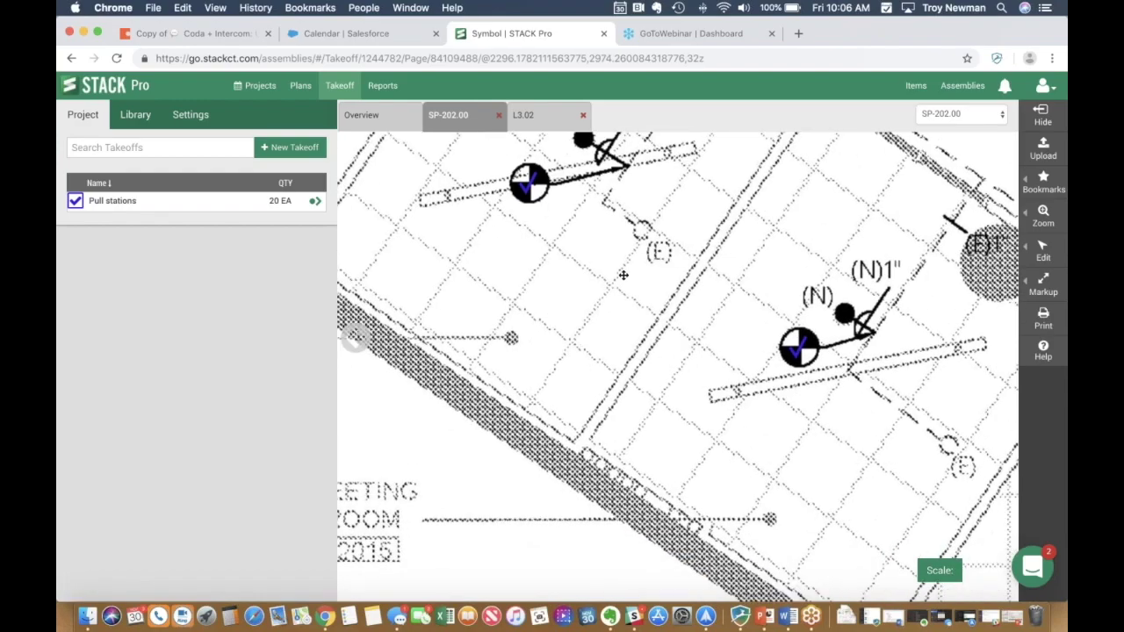
{"action": "scroll", "coordinate": [624, 275], "scroll_direction": "down", "scroll_amount": 5}
{"action": "scroll", "coordinate": [678, 367], "scroll_direction": "down", "scroll_amount": 6}
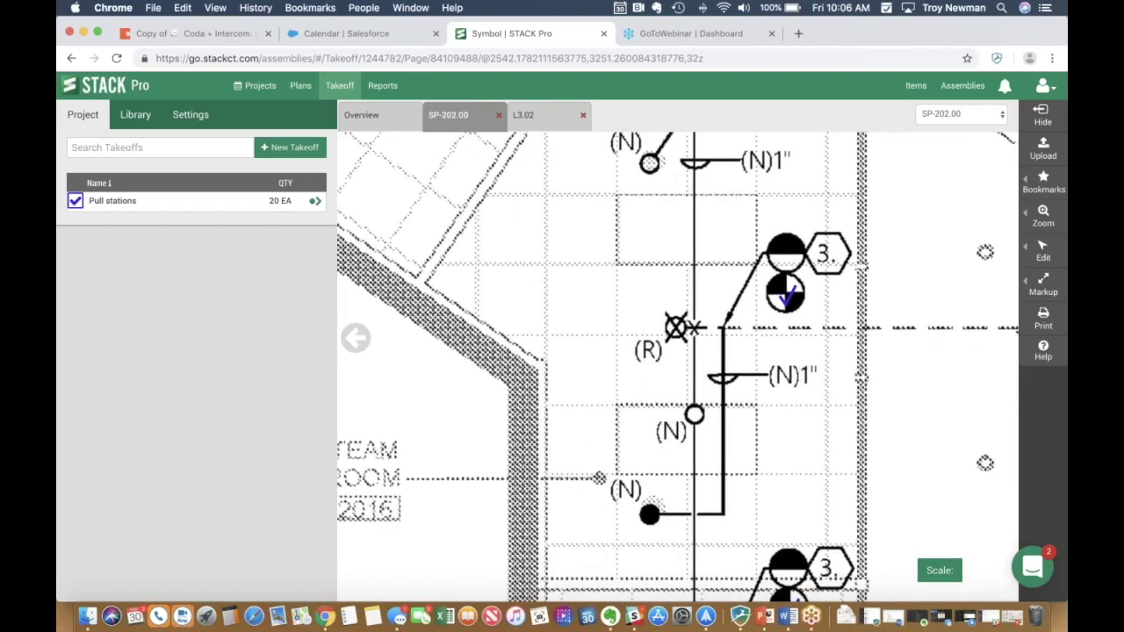
{"action": "scroll", "coordinate": [700, 311], "scroll_direction": "down", "scroll_amount": 4}
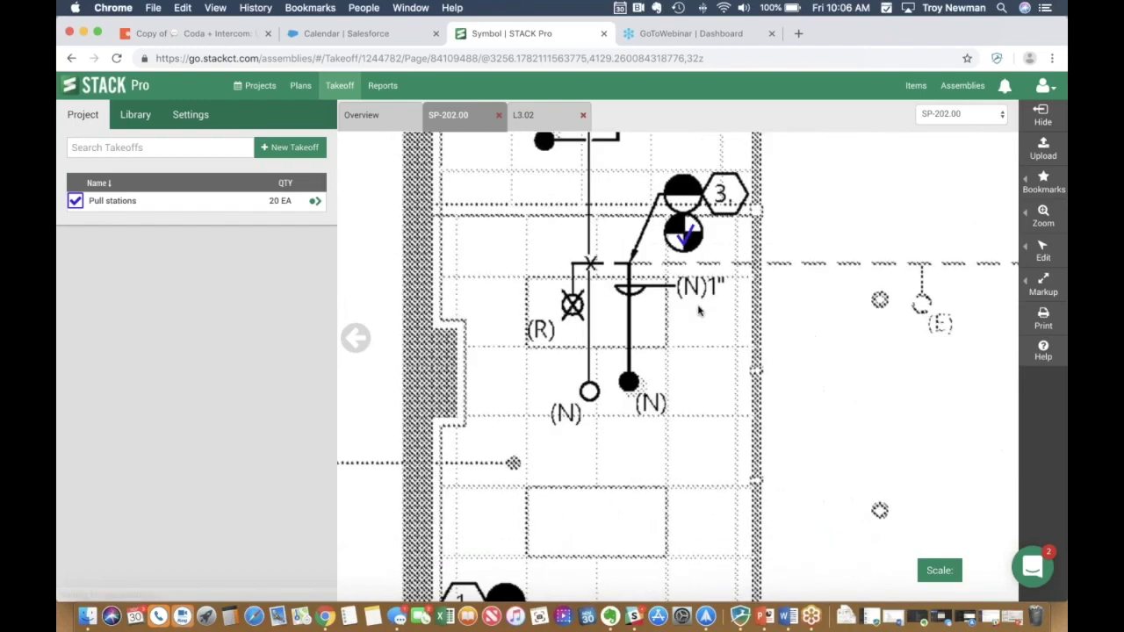
{"action": "scroll", "coordinate": [700, 311], "scroll_direction": "down", "scroll_amount": 4}
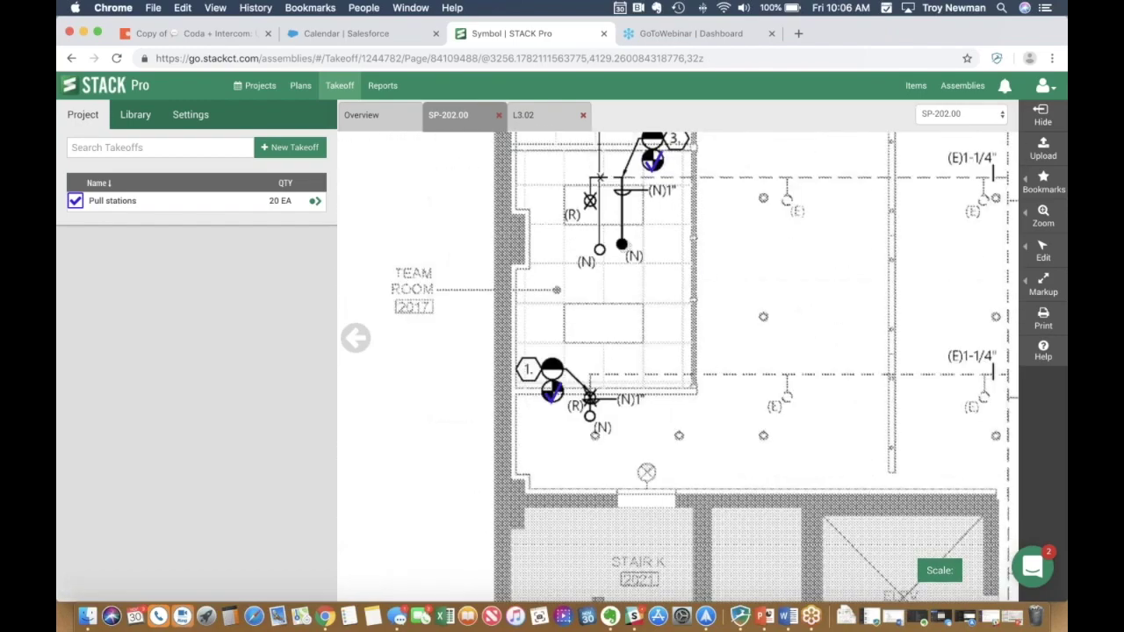
Examine the count marks from the team rooms back to the floor control valve assembly for symbols that Autocount missed
{"action": "scroll", "coordinate": [665, 232], "scroll_direction": "right", "scroll_amount": 5}
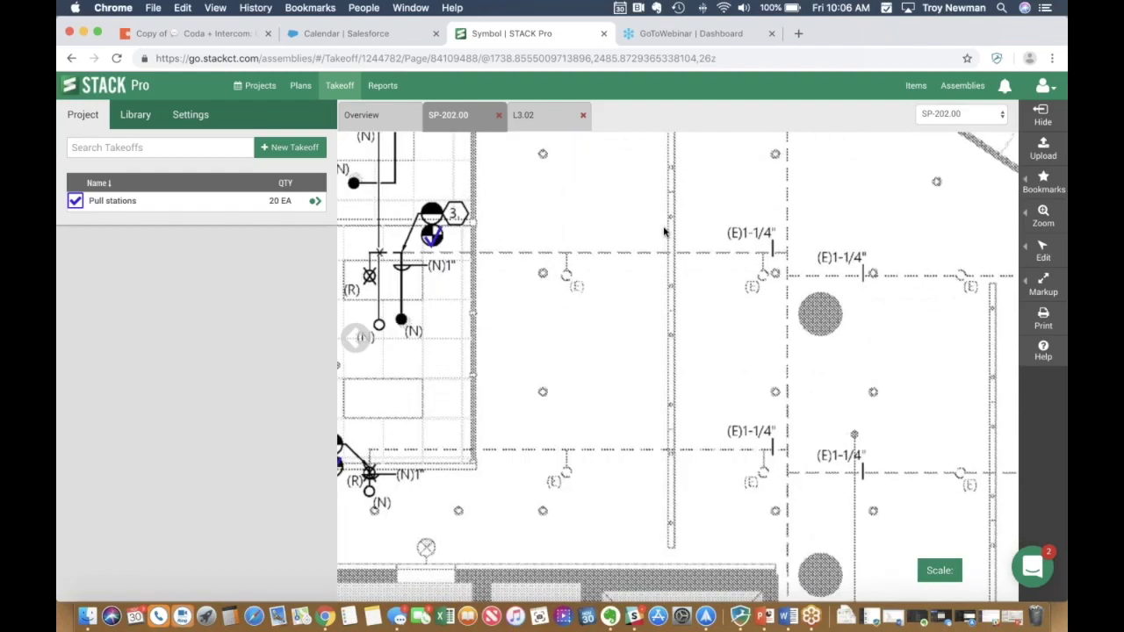
{"action": "scroll", "coordinate": [664, 232], "scroll_direction": "down", "scroll_amount": 5}
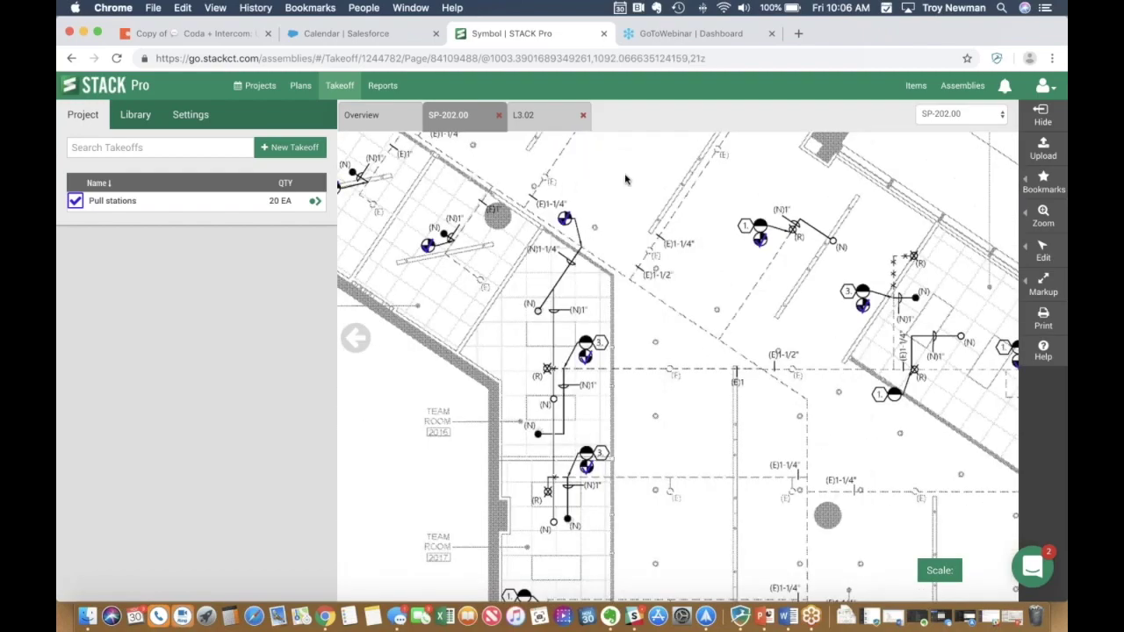
{"action": "scroll", "coordinate": [625, 179], "scroll_direction": "up", "scroll_amount": 5}
{"action": "scroll", "coordinate": [625, 179], "scroll_direction": "left", "scroll_amount": 5}
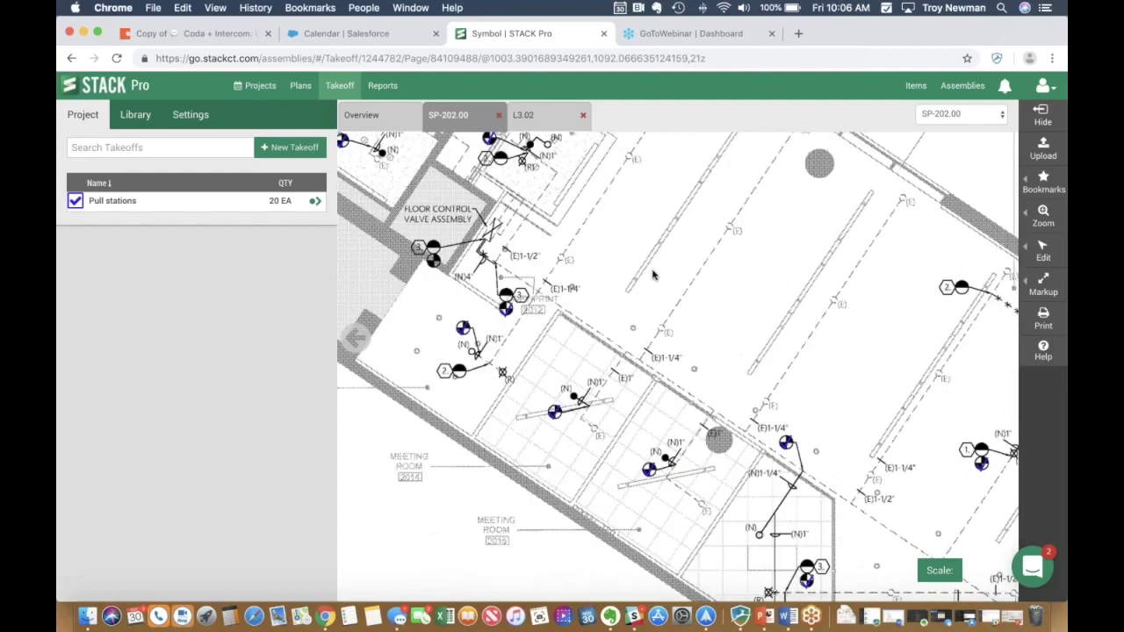
{"action": "scroll", "coordinate": [653, 275], "scroll_direction": "up", "scroll_amount": 5}
{"action": "scroll", "coordinate": [653, 275], "scroll_direction": "left", "scroll_amount": 5}
{"action": "scroll", "coordinate": [688, 378], "scroll_direction": "up", "scroll_amount": 3}
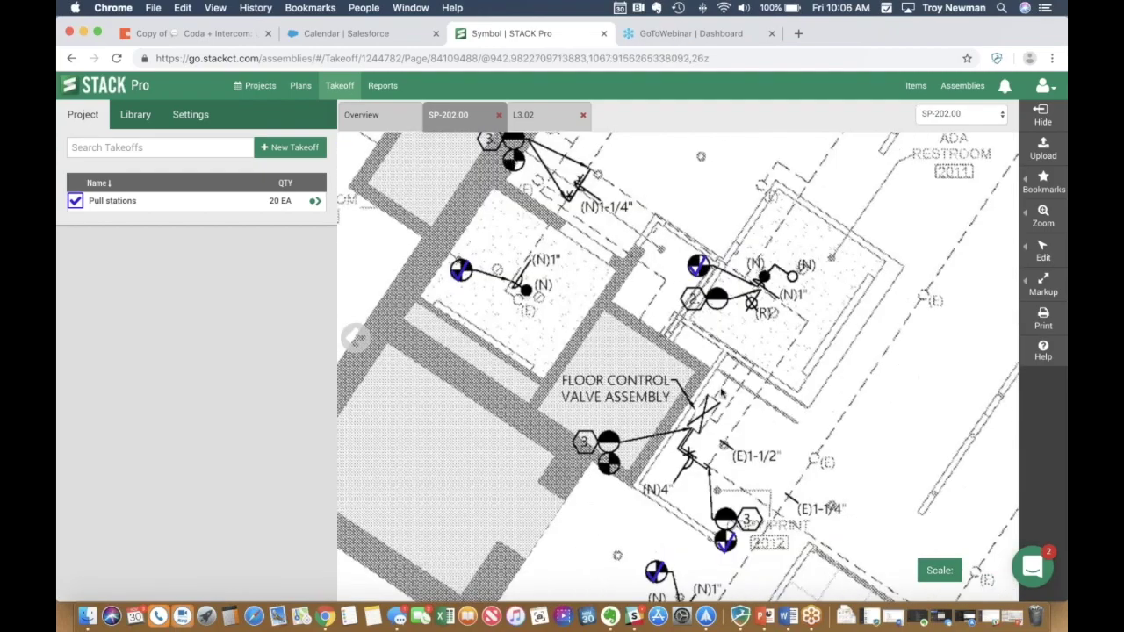
{"action": "scroll", "coordinate": [722, 394], "scroll_direction": "up", "scroll_amount": 2}
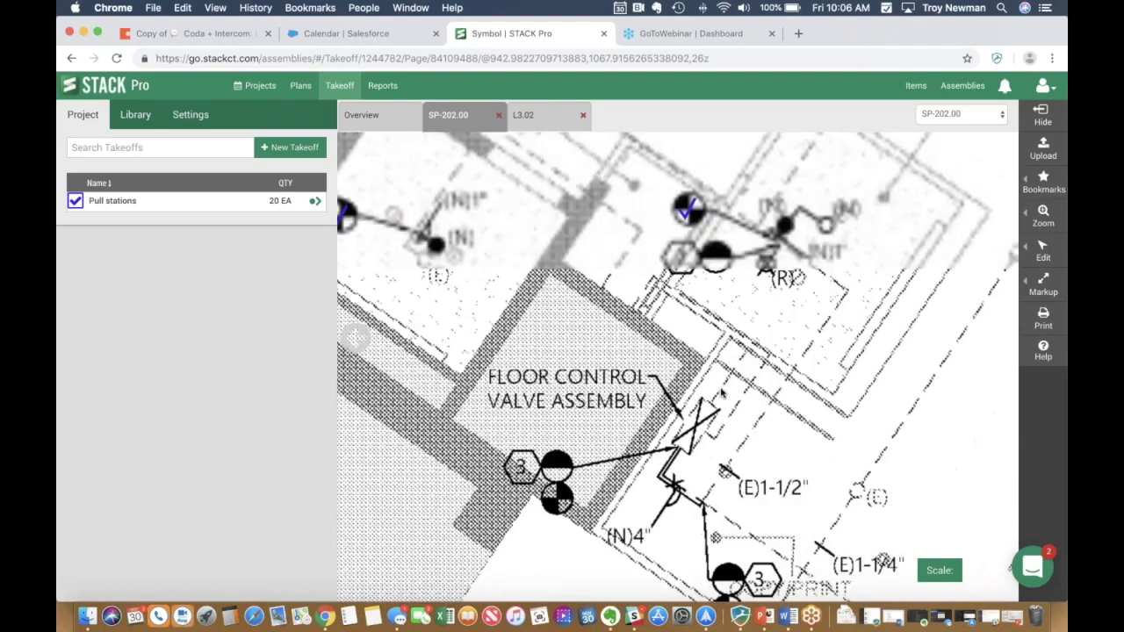
{"action": "scroll", "coordinate": [722, 394], "scroll_direction": "up", "scroll_amount": 2}
{"action": "scroll", "coordinate": [606, 273], "scroll_direction": "down", "scroll_amount": 5}
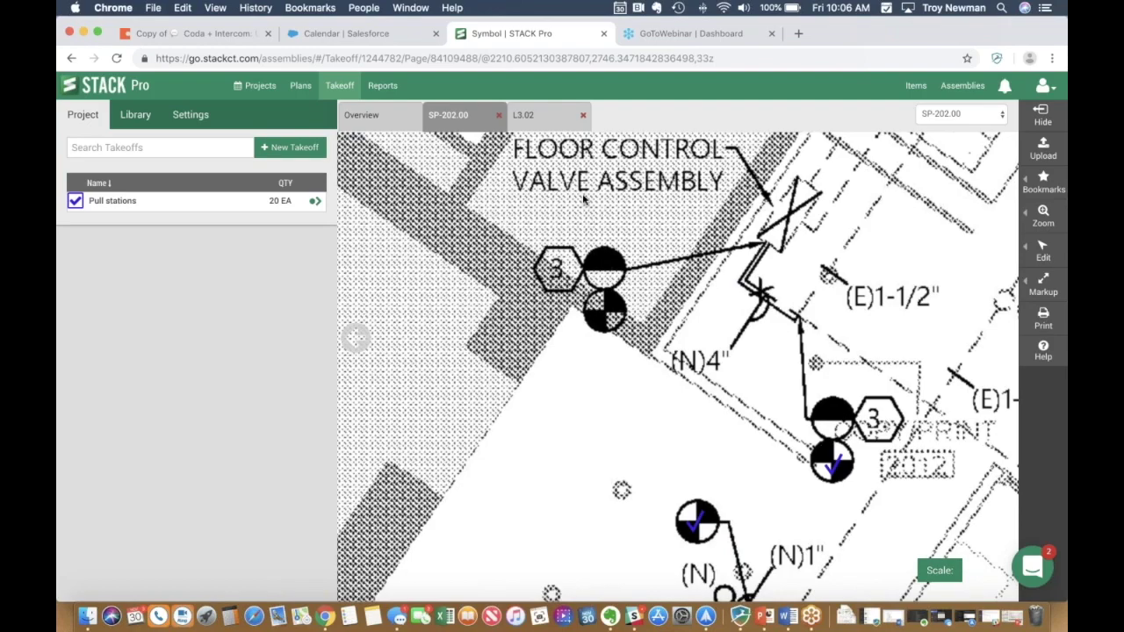
{"action": "scroll", "coordinate": [644, 411], "scroll_direction": "up", "scroll_amount": 2}
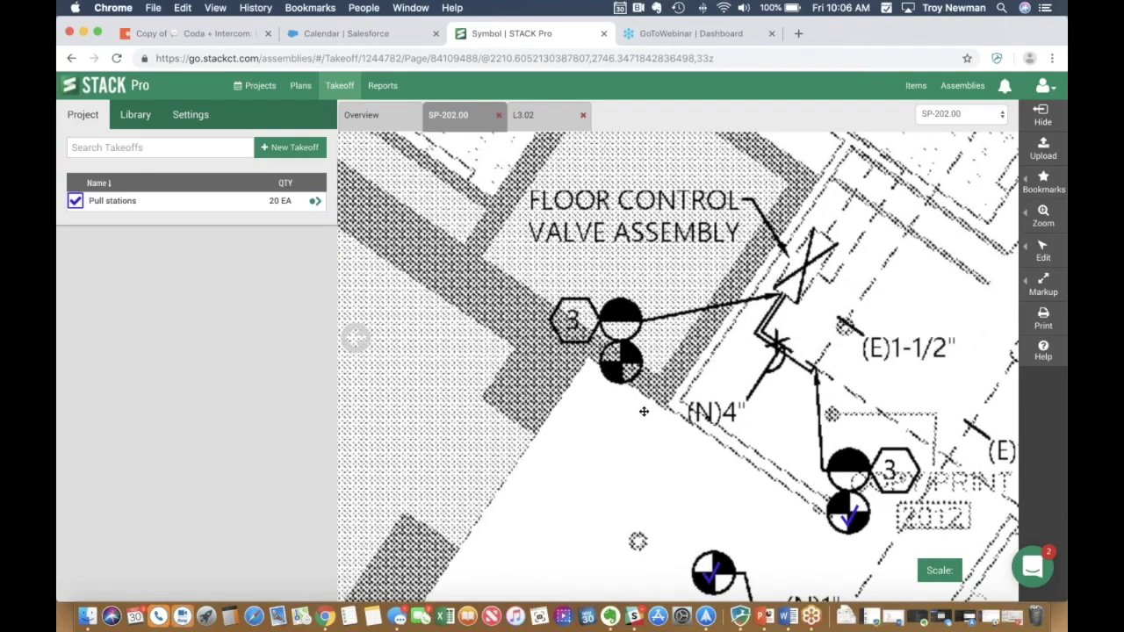
Resume the Pull stations takeoff, manually count the unmarked quartered-circle symbol beside the electrical room, and end the takeoff
{"action": "scroll", "coordinate": [644, 411], "scroll_direction": "up", "scroll_amount": 10}
{"action": "scroll", "coordinate": [606, 230], "scroll_direction": "up", "scroll_amount": 6}
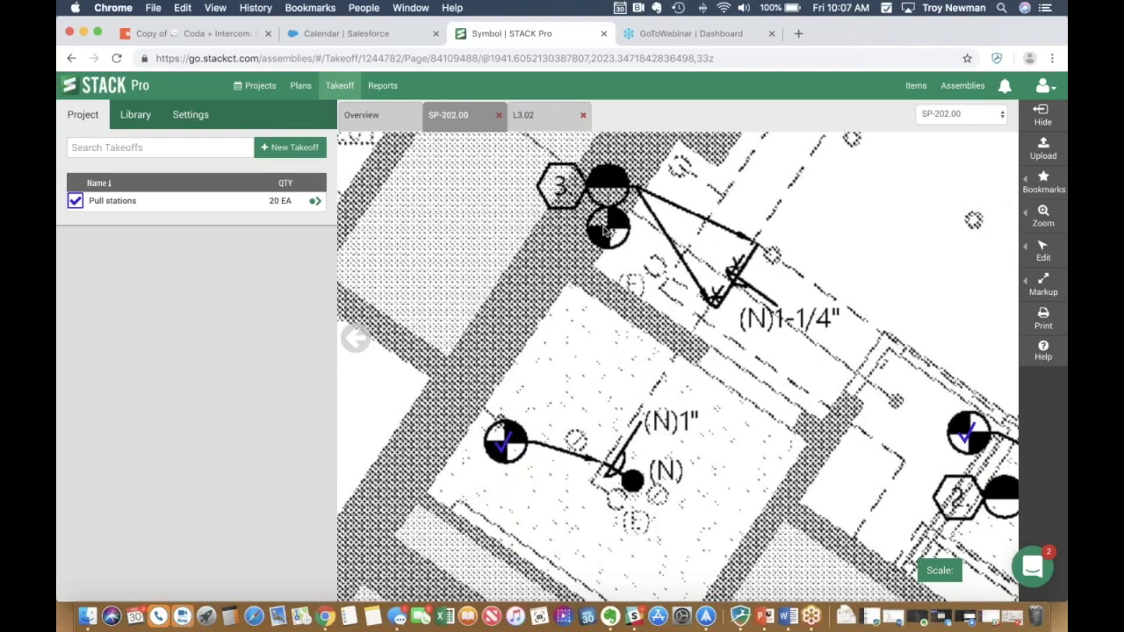
{"action": "left_click", "coordinate": [315, 202]}
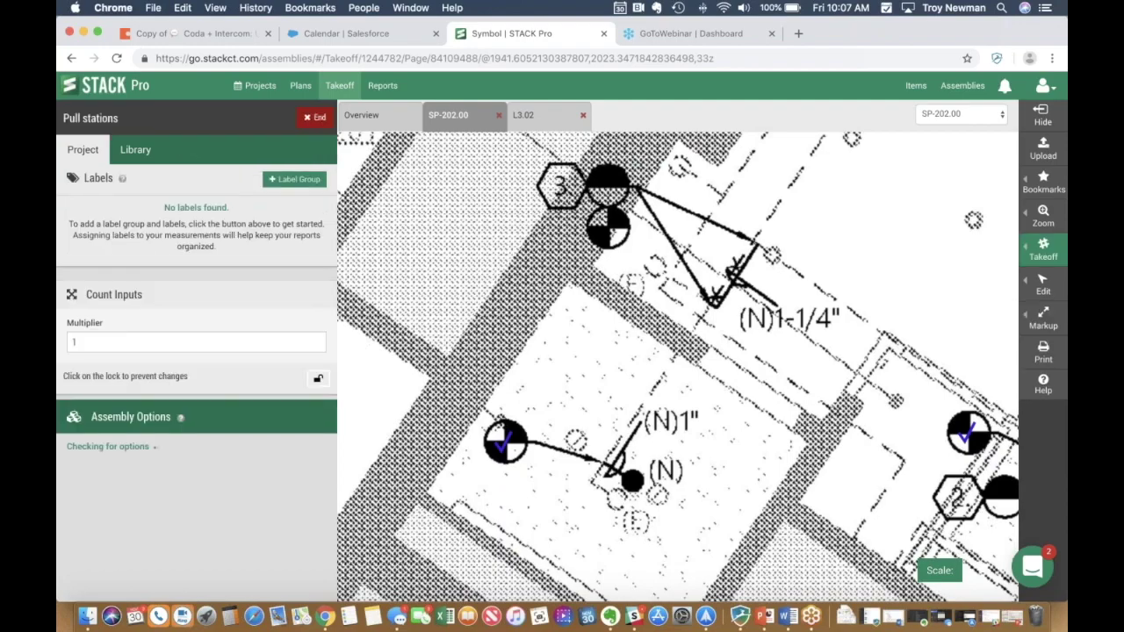
{"action": "left_click", "coordinate": [617, 219]}
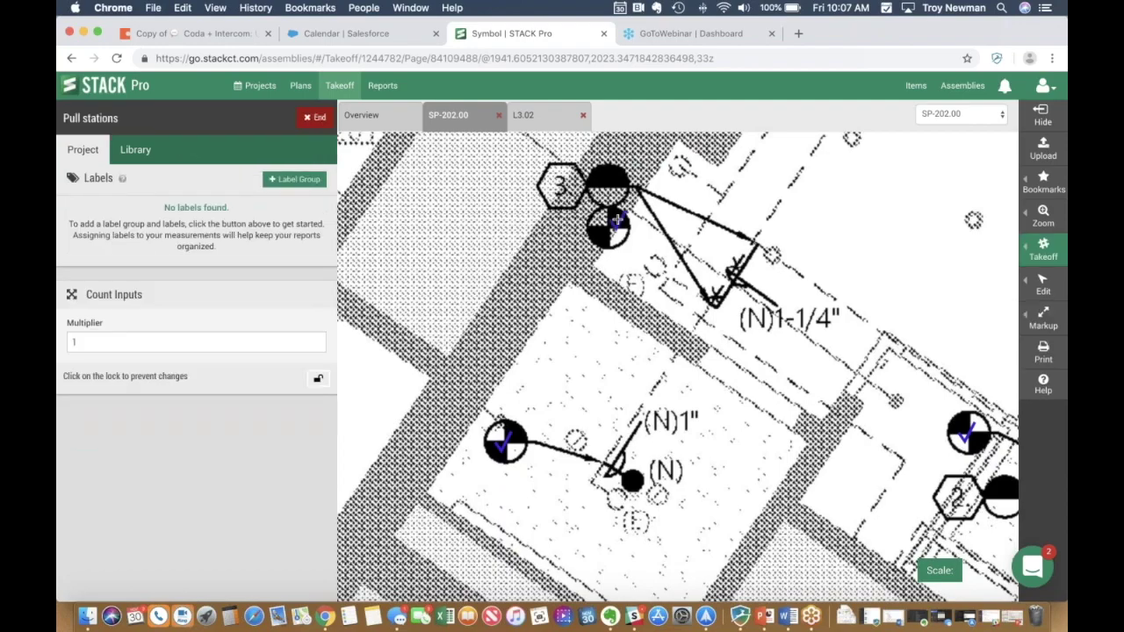
{"action": "left_click", "coordinate": [317, 119]}
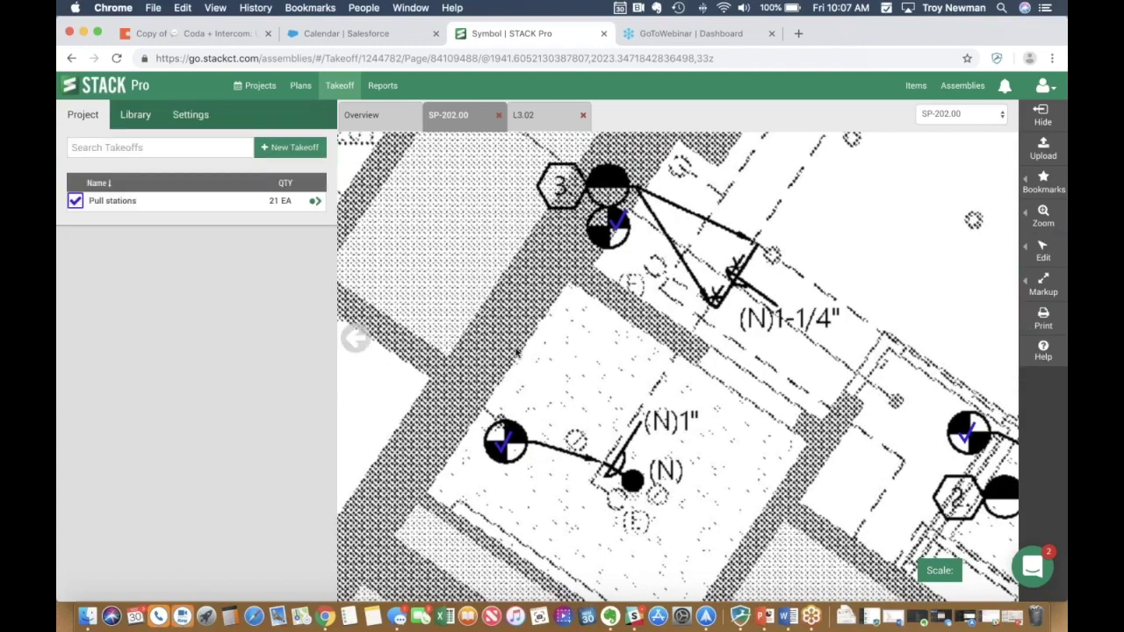
Run Autocount for the Pull stations takeoff, boxing the shaded quartered-circle symbol below the floor control valve assembly label as the sample
{"action": "scroll", "coordinate": [518, 351], "scroll_direction": "down", "scroll_amount": 2}
{"action": "scroll", "coordinate": [520, 351], "scroll_direction": "down", "scroll_amount": 1}
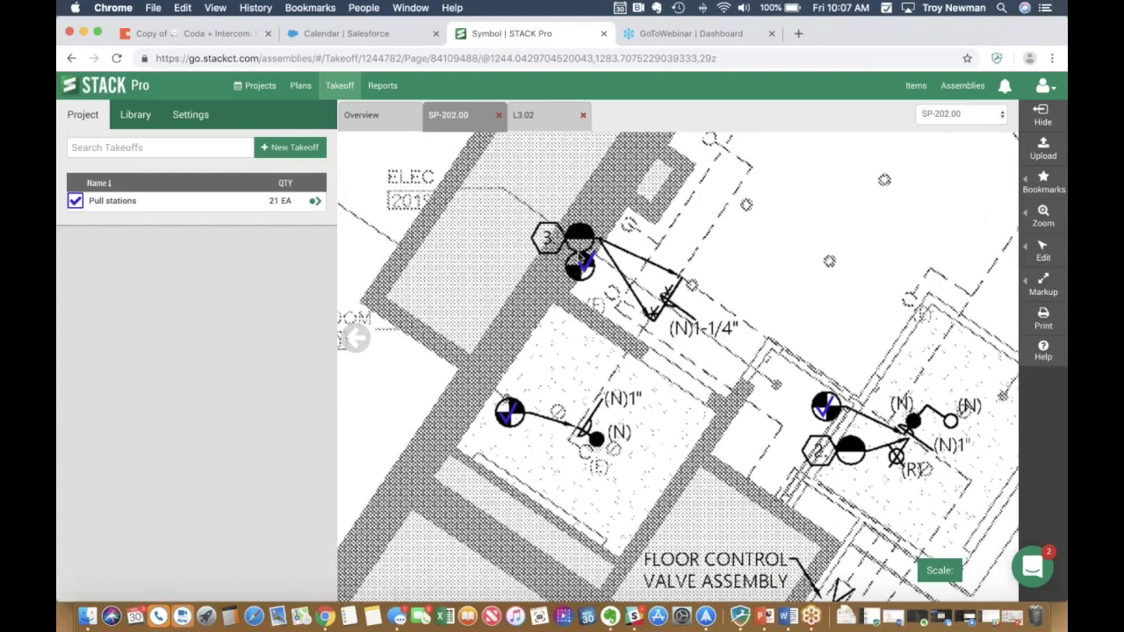
{"action": "scroll", "coordinate": [580, 263], "scroll_direction": "down", "scroll_amount": 5}
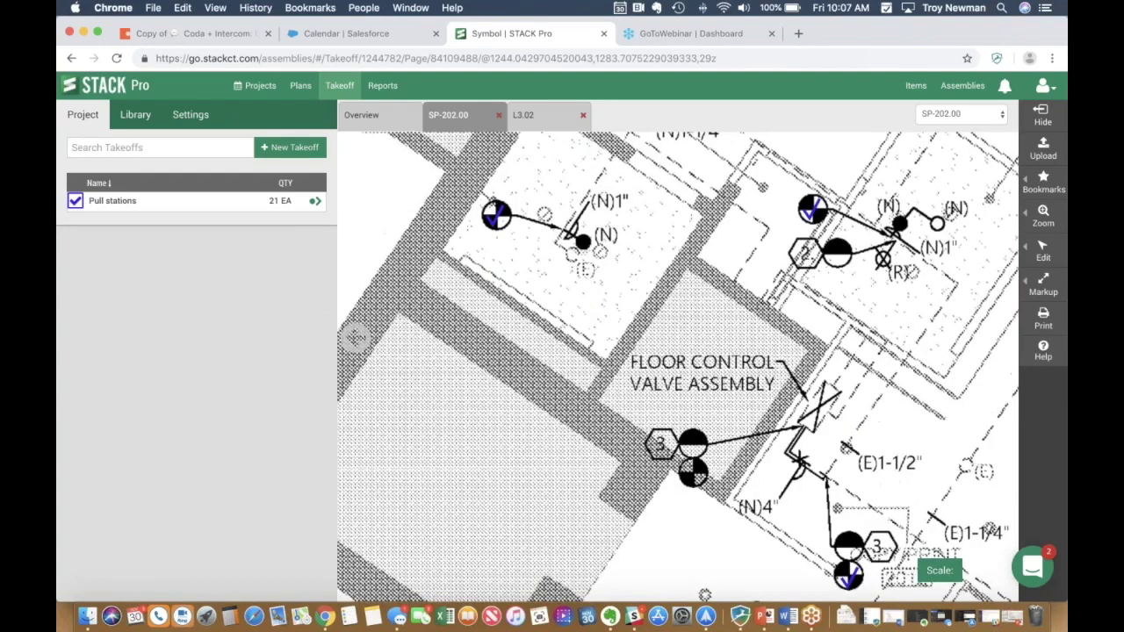
{"action": "scroll", "coordinate": [660, 360], "scroll_direction": "down", "scroll_amount": 3}
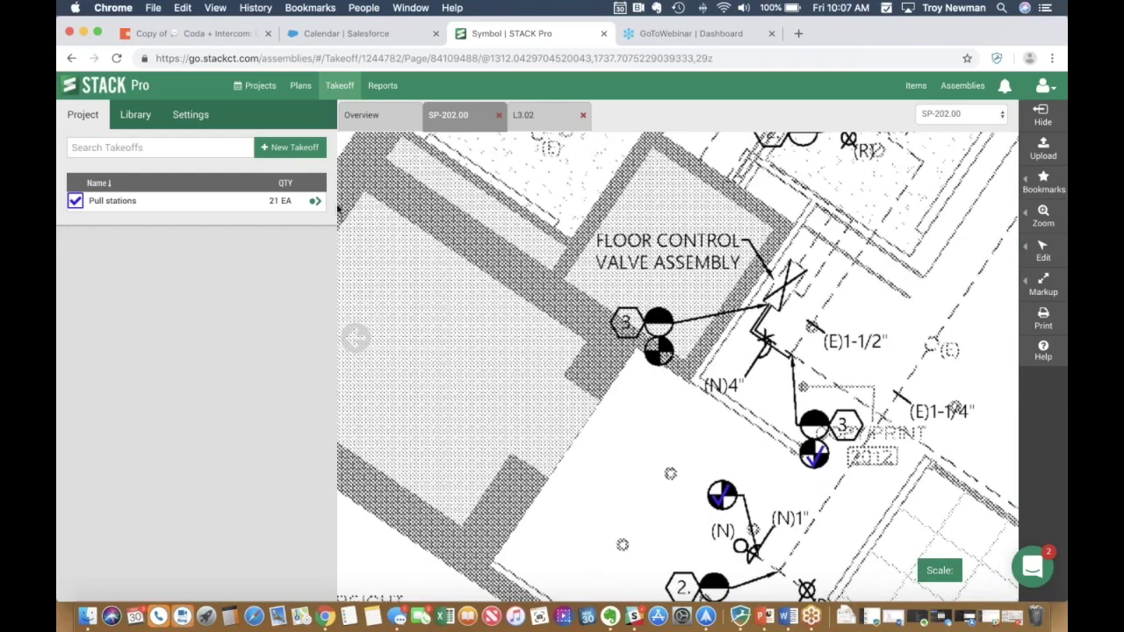
{"action": "left_click", "coordinate": [176, 200]}
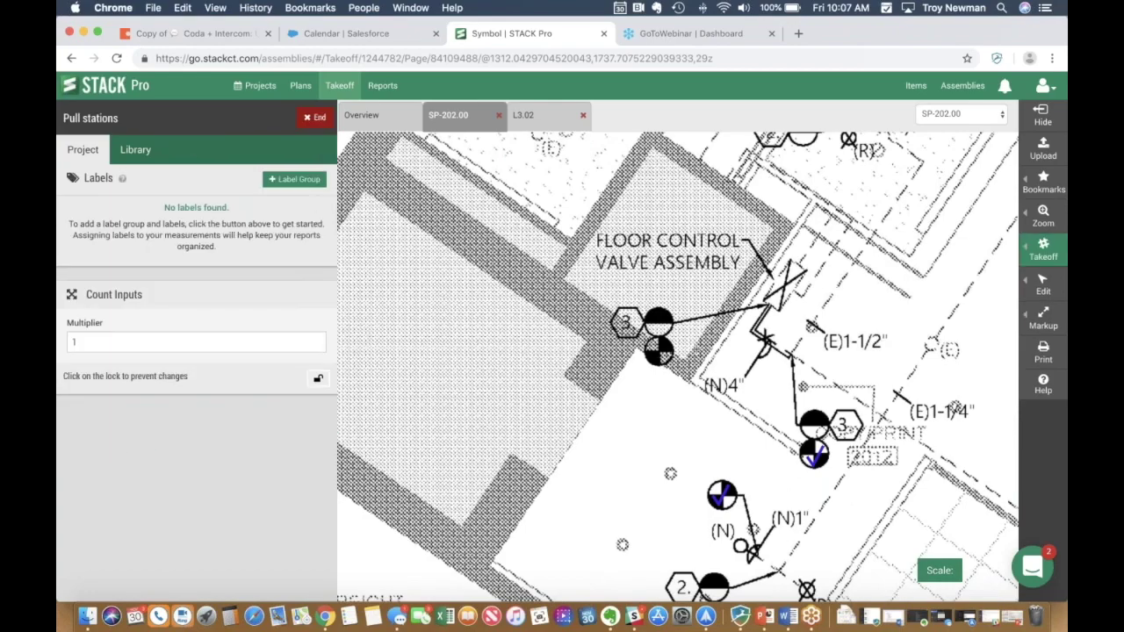
{"action": "scroll", "coordinate": [695, 350], "scroll_direction": "up", "scroll_amount": 3}
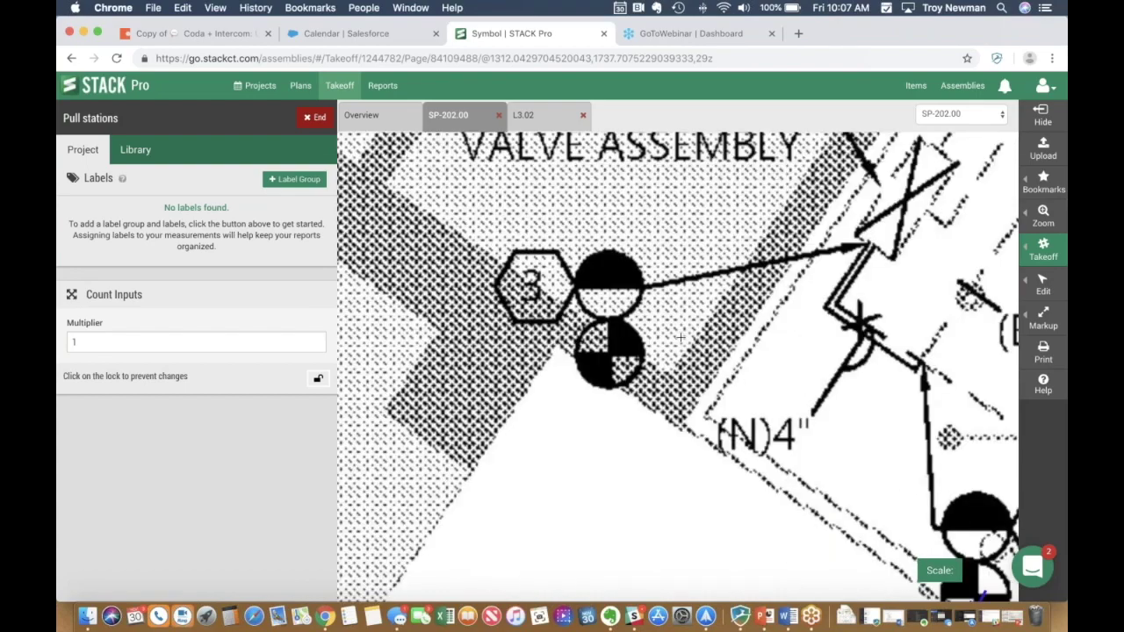
{"action": "mouse_move", "coordinate": [1039, 252]}
{"action": "left_click", "coordinate": [947, 272]}
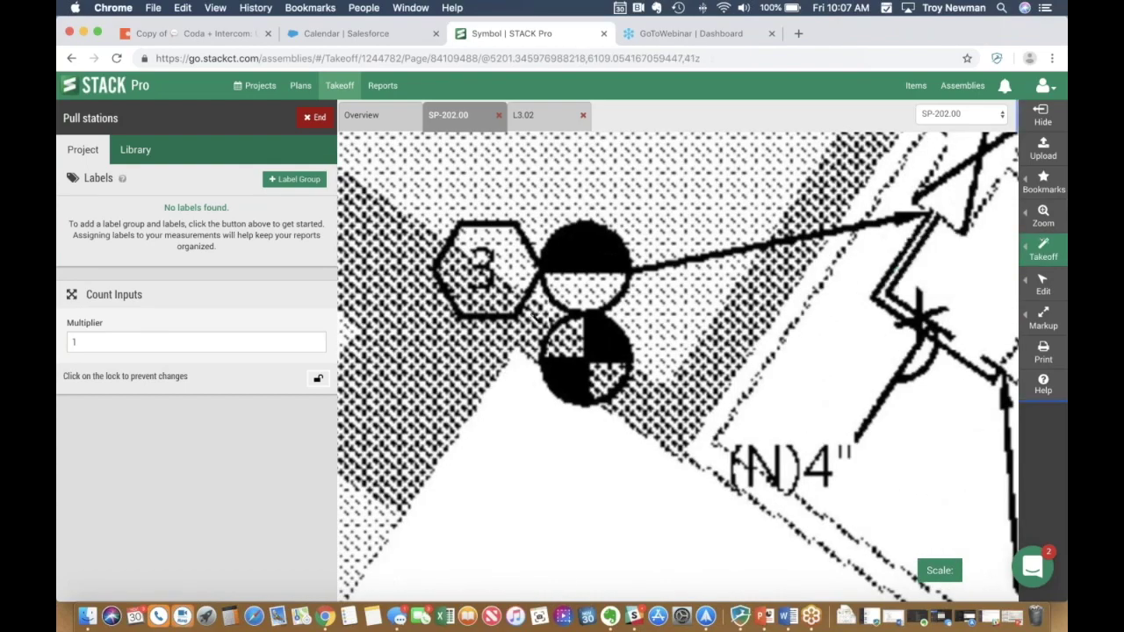
{"action": "left_click_drag", "start_coordinate": [533, 312], "coordinate": [647, 413]}
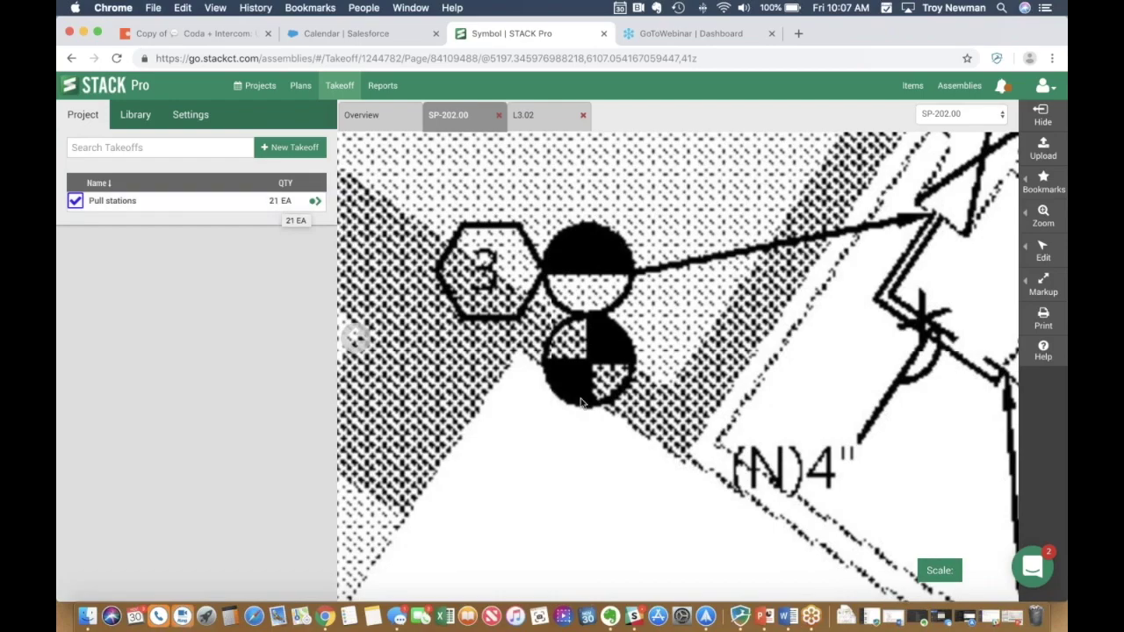
Create a takeoff named "Fire Ext" with the Count measurement type and start it
{"action": "scroll", "coordinate": [580, 402], "scroll_direction": "down", "scroll_amount": 6}
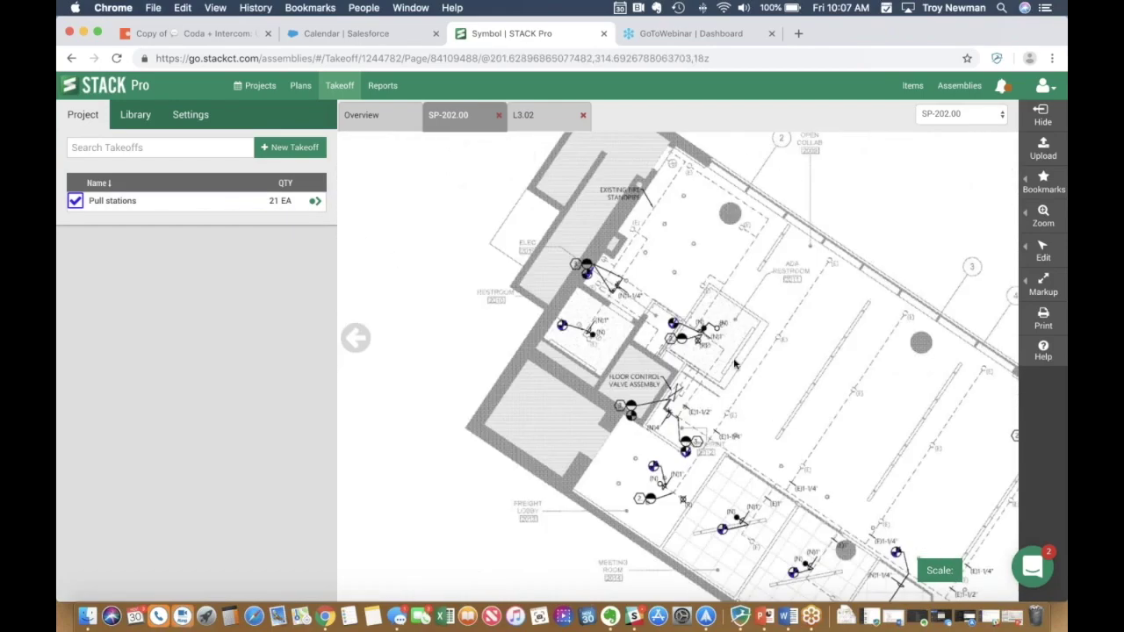
{"action": "left_click_drag", "start_coordinate": [828, 427], "coordinate": [736, 253]}
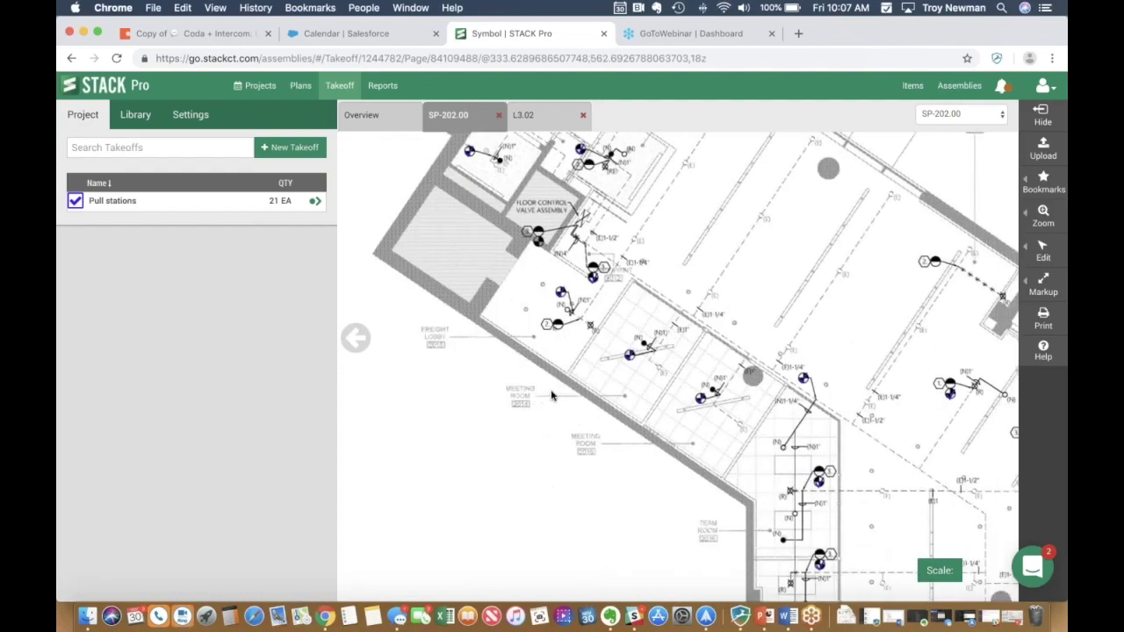
{"action": "scroll", "coordinate": [552, 396], "scroll_direction": "up", "scroll_amount": 1}
{"action": "scroll", "coordinate": [592, 307], "scroll_direction": "up", "scroll_amount": 6}
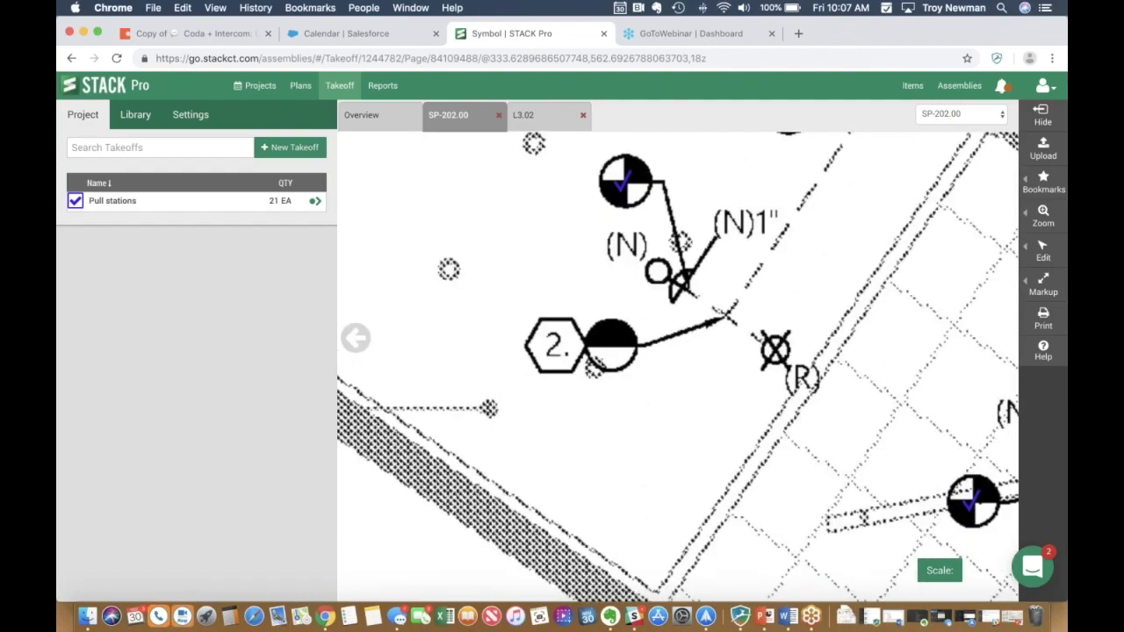
{"action": "left_click", "coordinate": [288, 148]}
{"action": "left_click", "coordinate": [159, 172]}
{"action": "type", "text": "Fire Ext"}
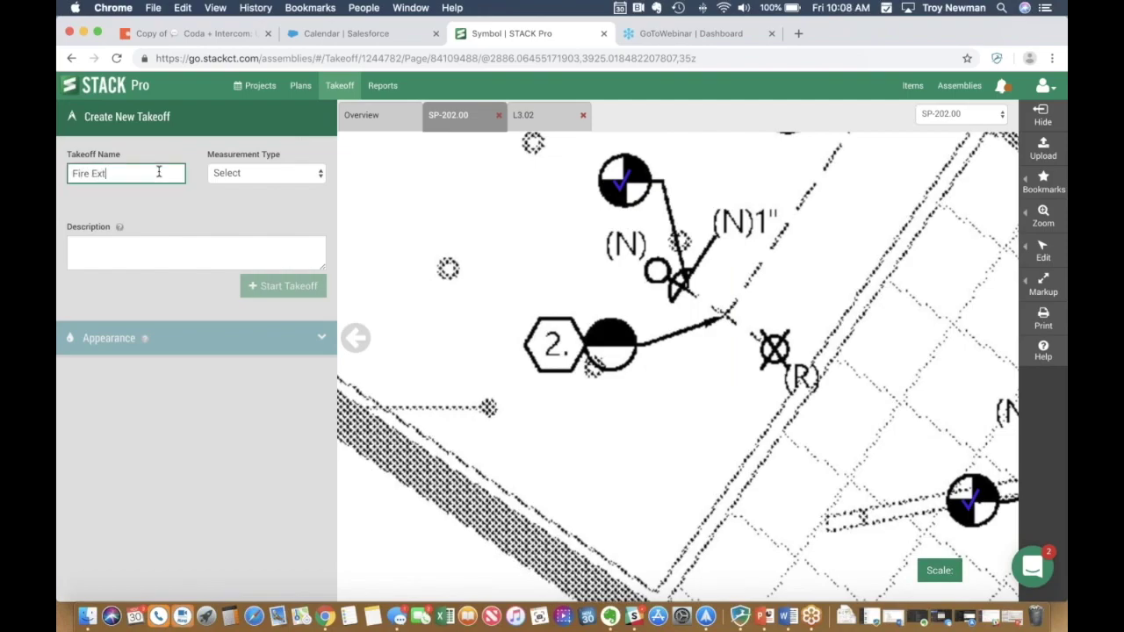
{"action": "left_click", "coordinate": [291, 181]}
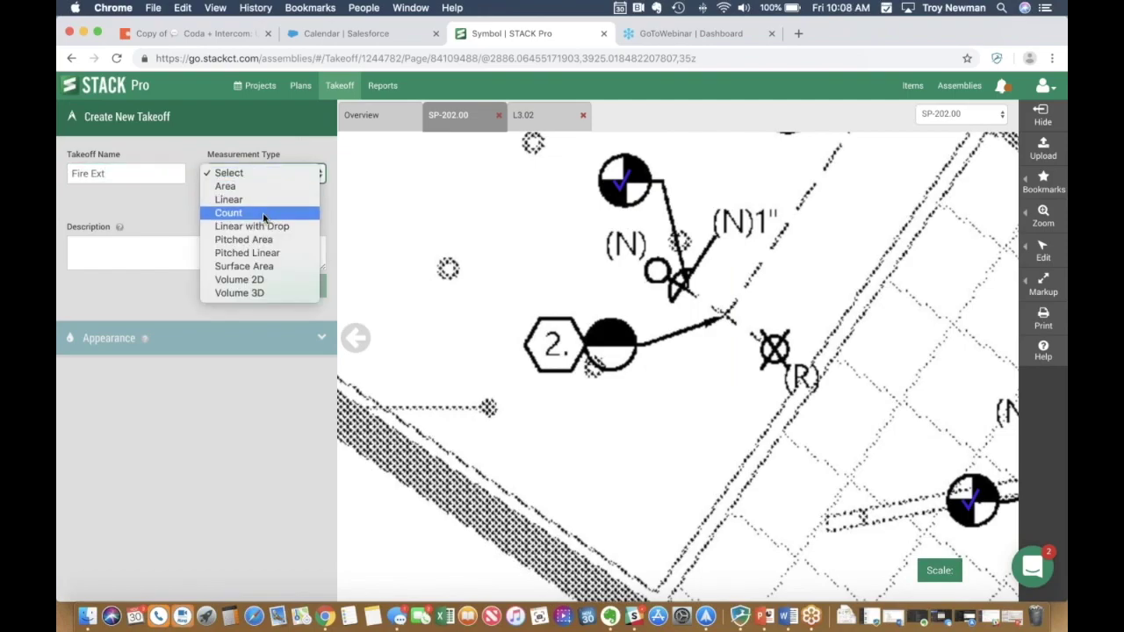
{"action": "left_click", "coordinate": [264, 215]}
{"action": "left_click", "coordinate": [138, 272]}
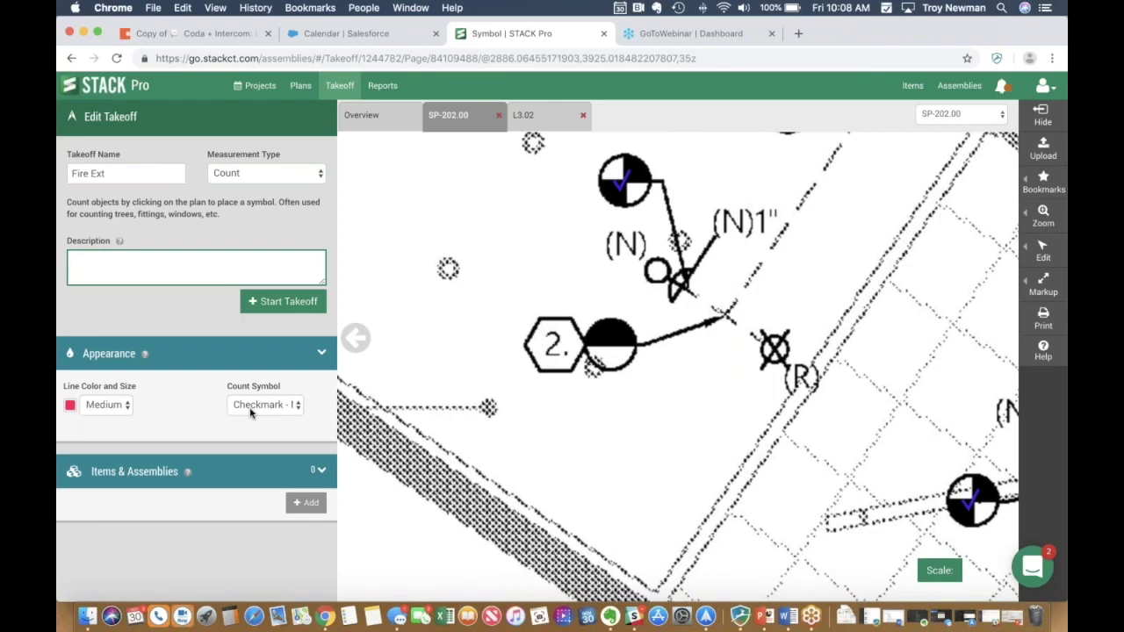
{"action": "left_click", "coordinate": [269, 303]}
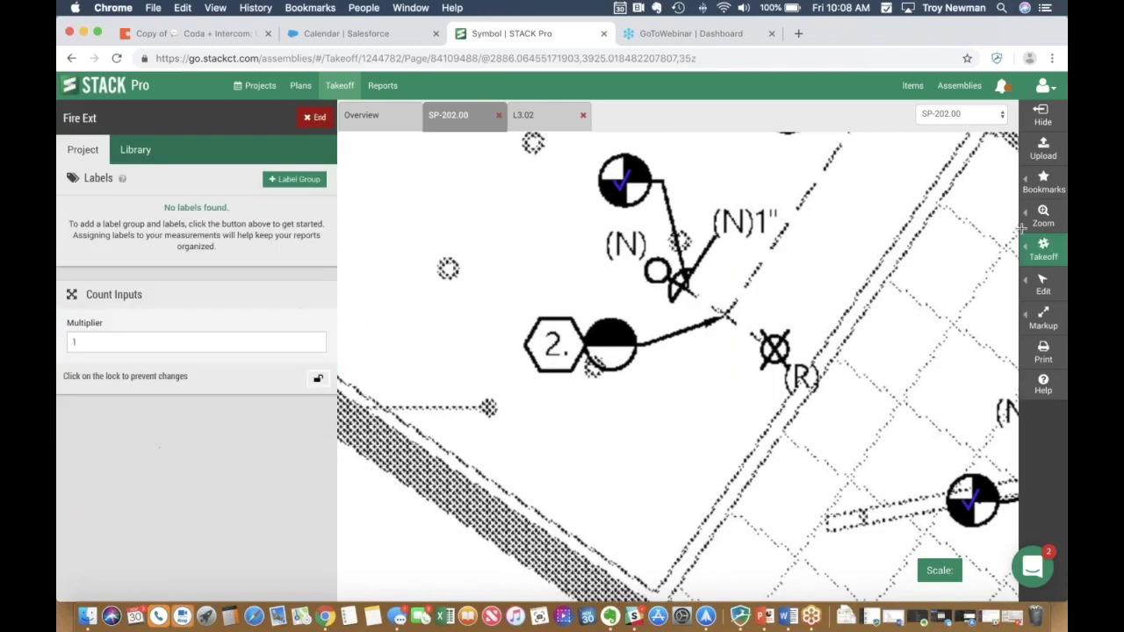
Run Autocount for the Fire Ext takeoff, boxing the half-filled circle beside hexagon 2 in the freight lobby as the sample
{"action": "mouse_move", "coordinate": [1037, 250]}
{"action": "left_click", "coordinate": [946, 274]}
{"action": "left_click_drag", "start_coordinate": [576, 314], "coordinate": [651, 385]}
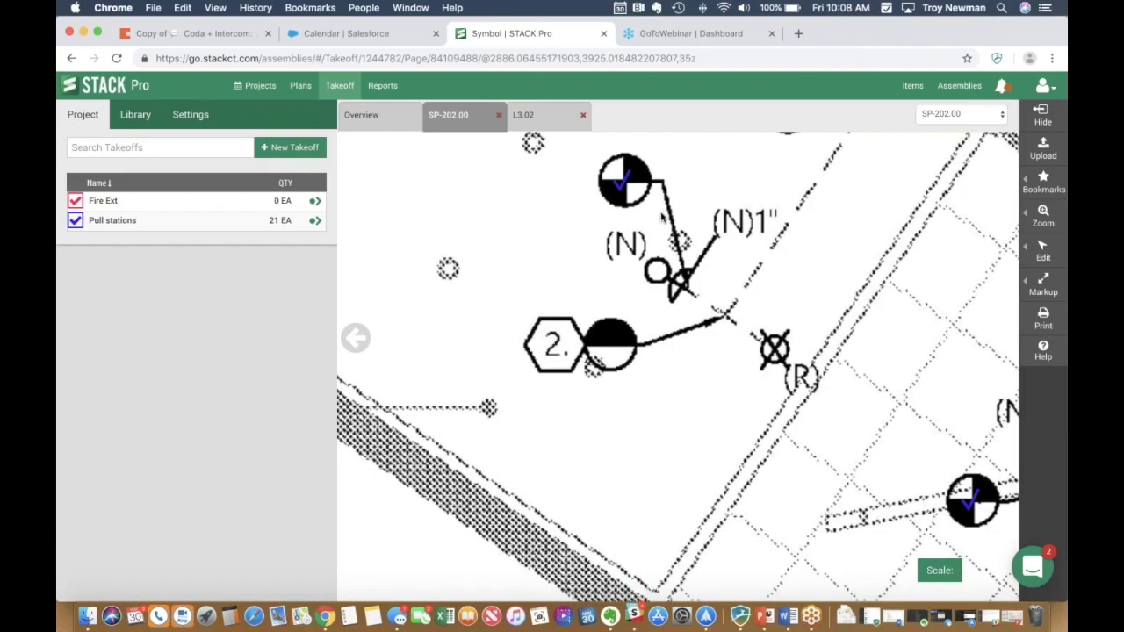
Check the Autocount jobs in the notifications and inspect the shaded symbol below the floor control valve assembly for a count mark
{"action": "scroll", "coordinate": [663, 217], "scroll_direction": "down", "scroll_amount": 5}
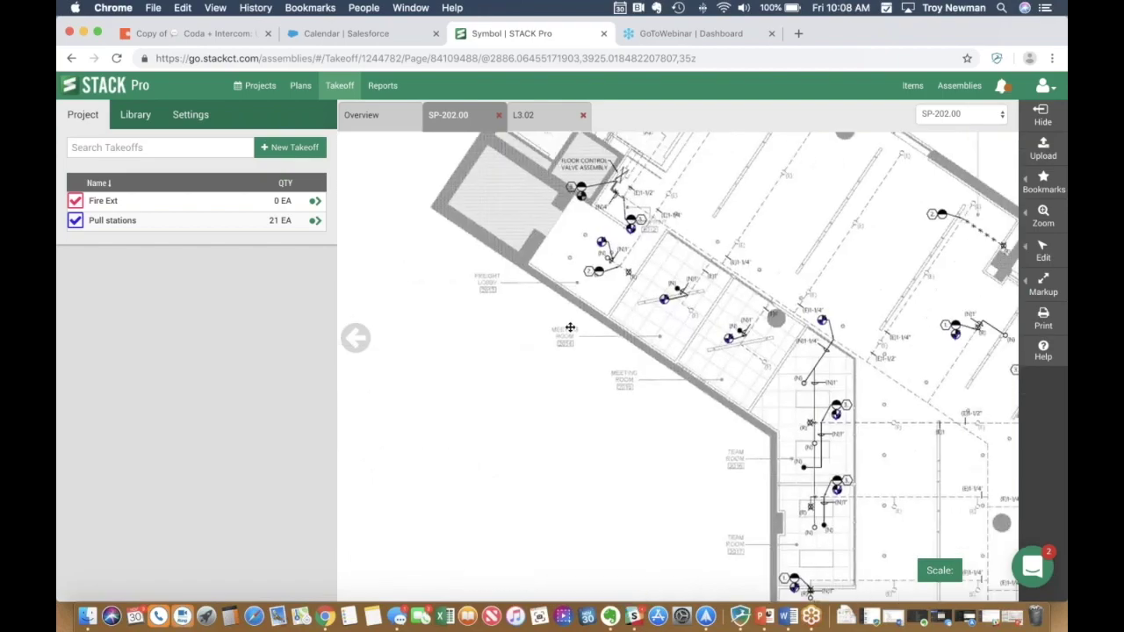
{"action": "left_click_drag", "start_coordinate": [570, 328], "coordinate": [482, 403]}
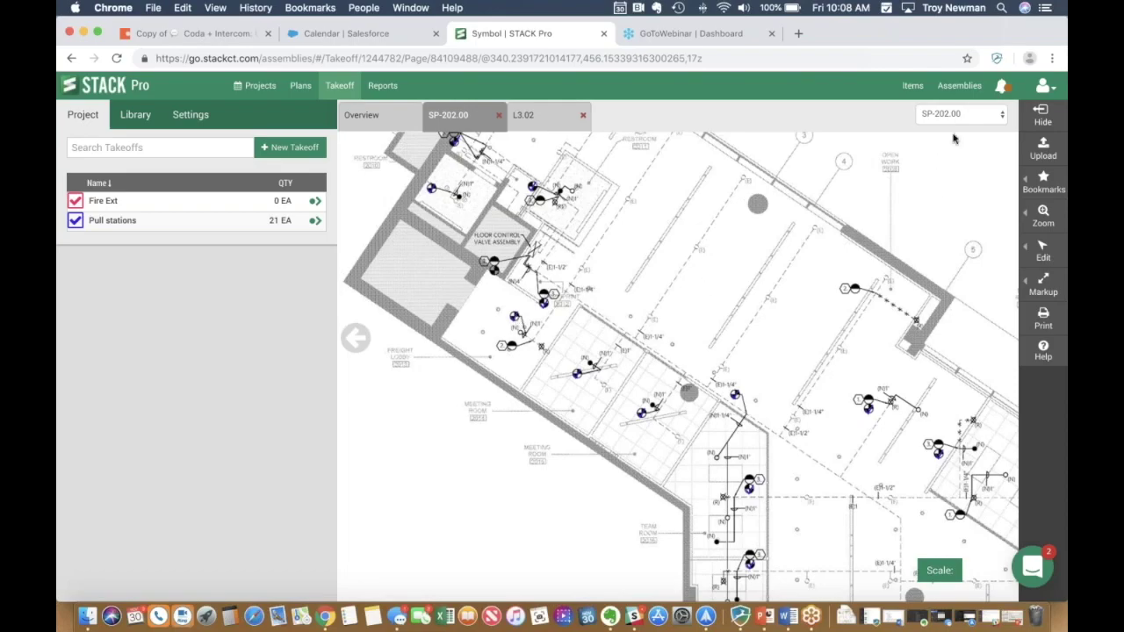
{"action": "left_click", "coordinate": [1001, 86]}
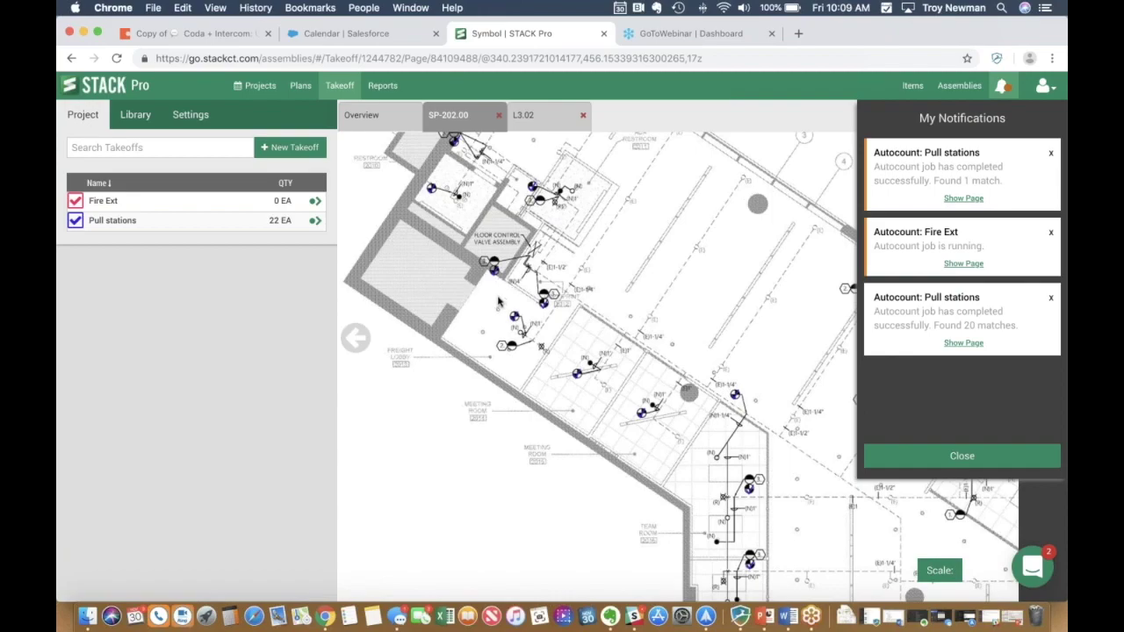
{"action": "scroll", "coordinate": [498, 302], "scroll_direction": "up", "scroll_amount": 2}
{"action": "scroll", "coordinate": [498, 302], "scroll_direction": "up", "scroll_amount": 3}
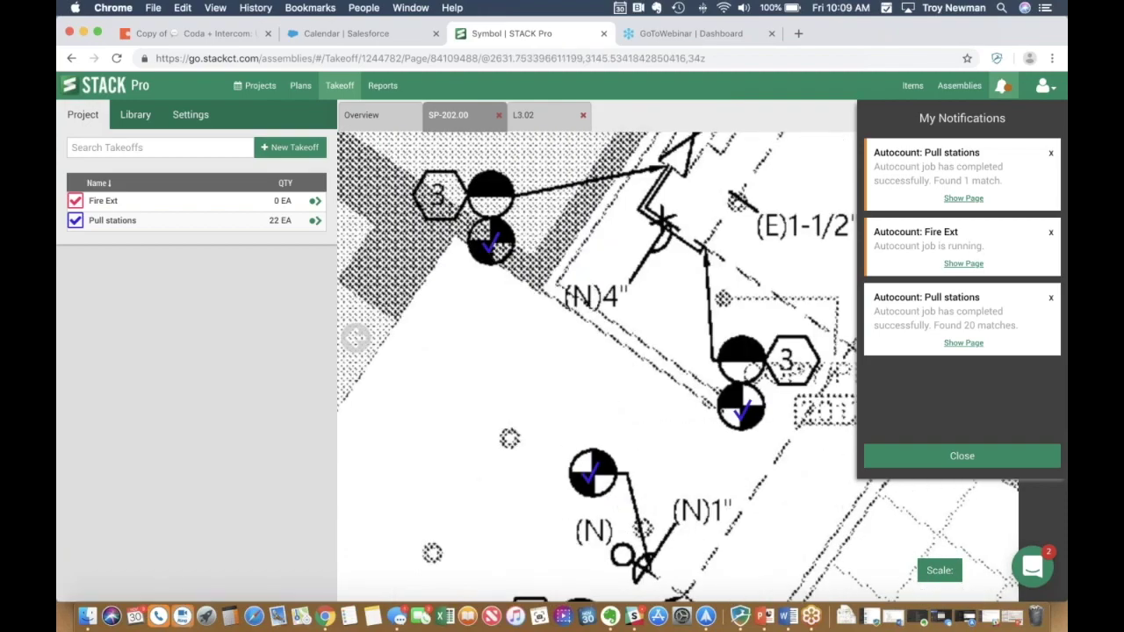
{"action": "left_click", "coordinate": [1004, 87]}
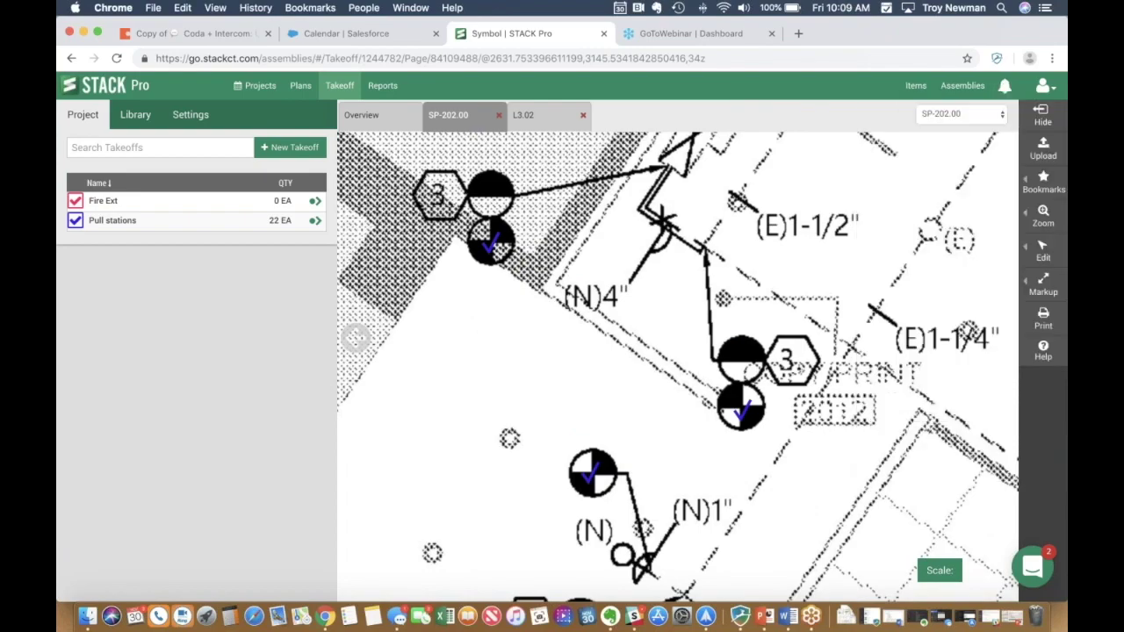
Edit the Pull stations takeoff's appearance, setting its count symbol to Cross - Large
{"action": "mouse_move", "coordinate": [493, 240]}
{"action": "left_click", "coordinate": [87, 222]}
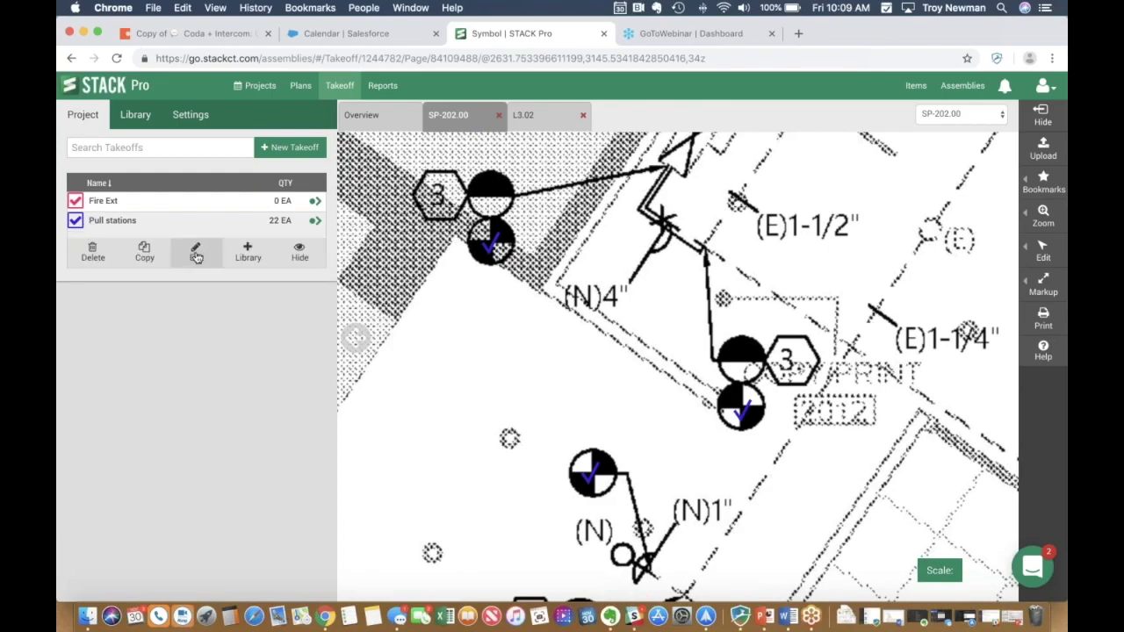
{"action": "left_click", "coordinate": [196, 255]}
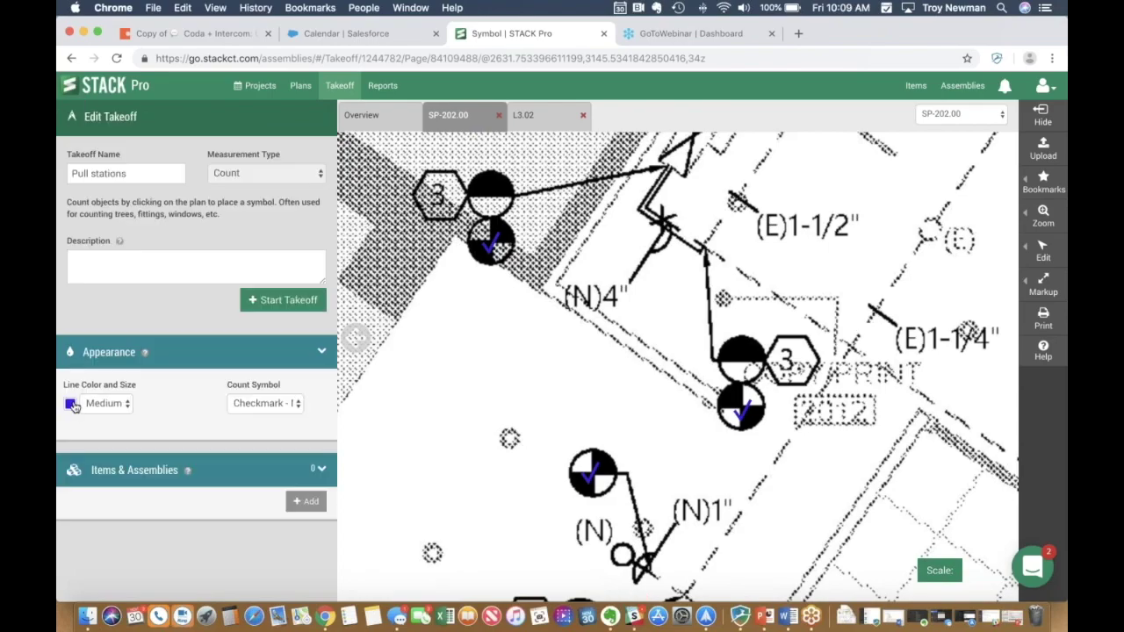
{"action": "left_click", "coordinate": [263, 403]}
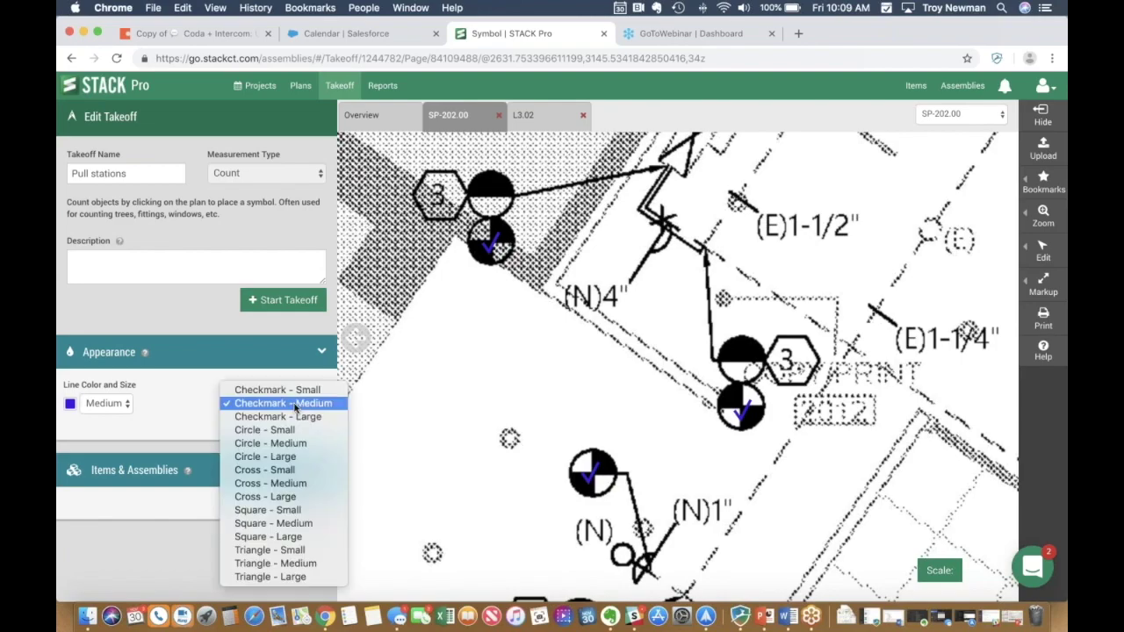
{"action": "left_click", "coordinate": [294, 499]}
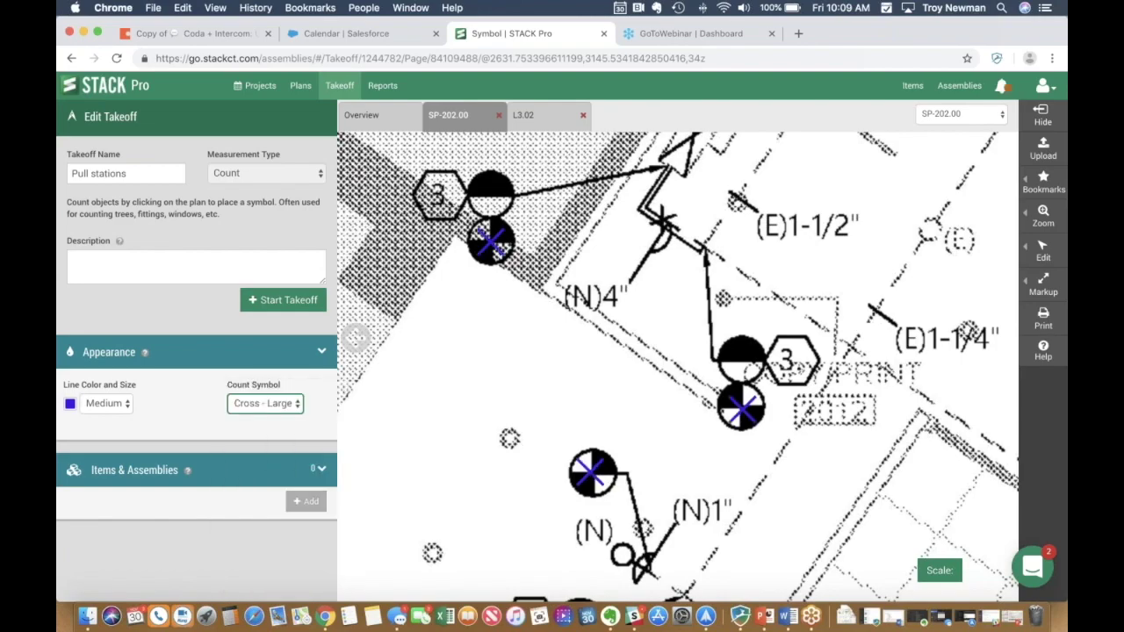
Set the Pull stations takeoff's line color to orange, start the takeoff and end it without placing marks
{"action": "left_click", "coordinate": [71, 406]}
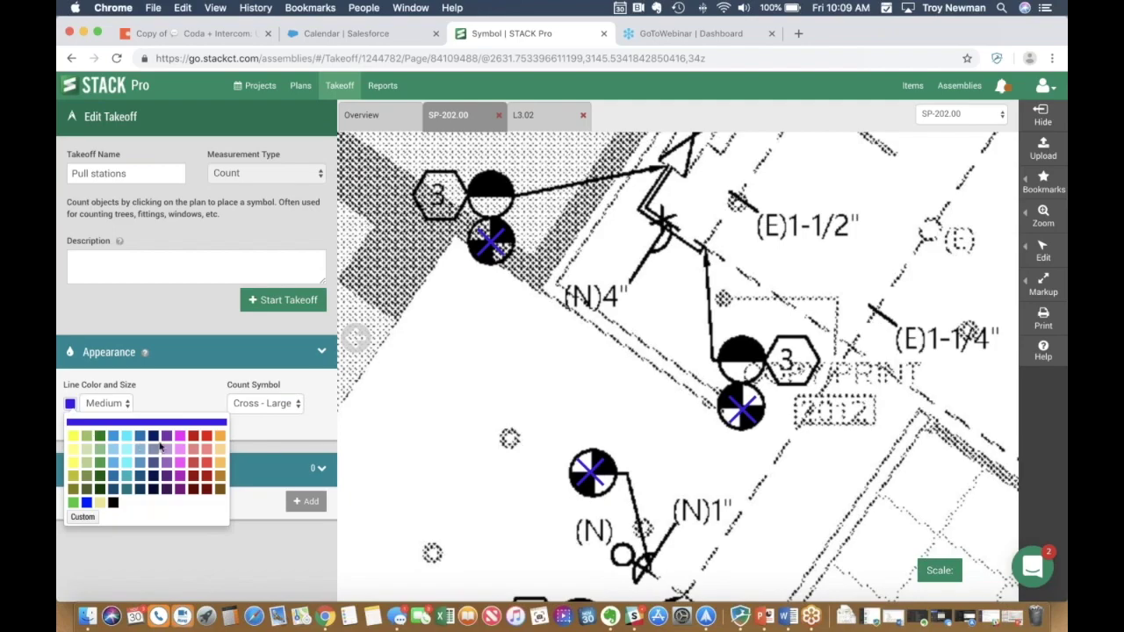
{"action": "left_click", "coordinate": [219, 448]}
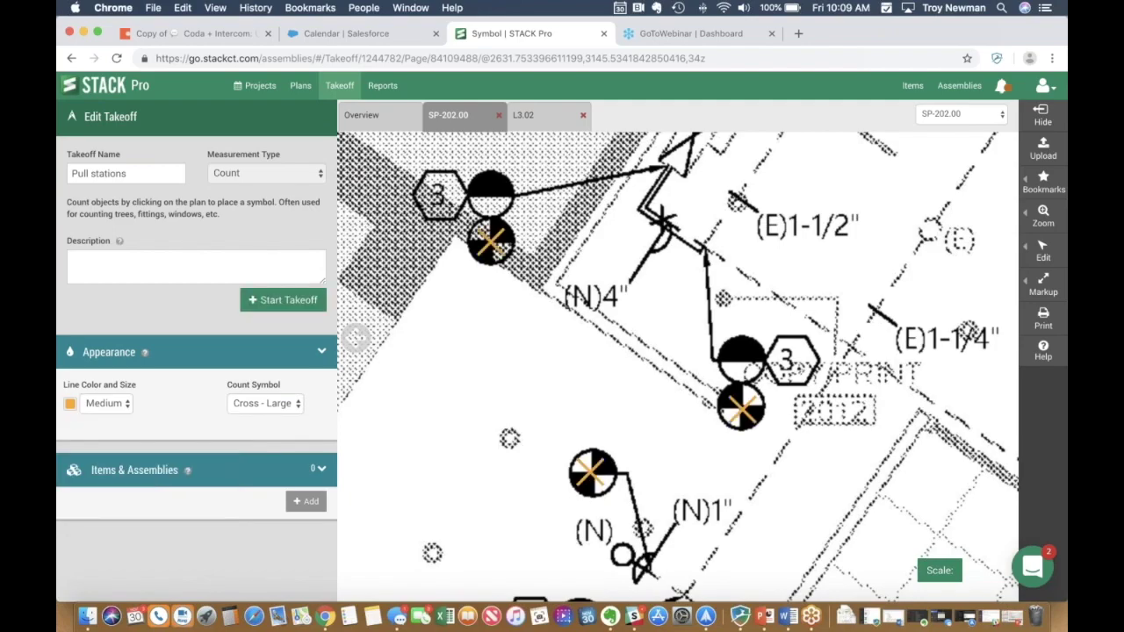
{"action": "left_click", "coordinate": [284, 301]}
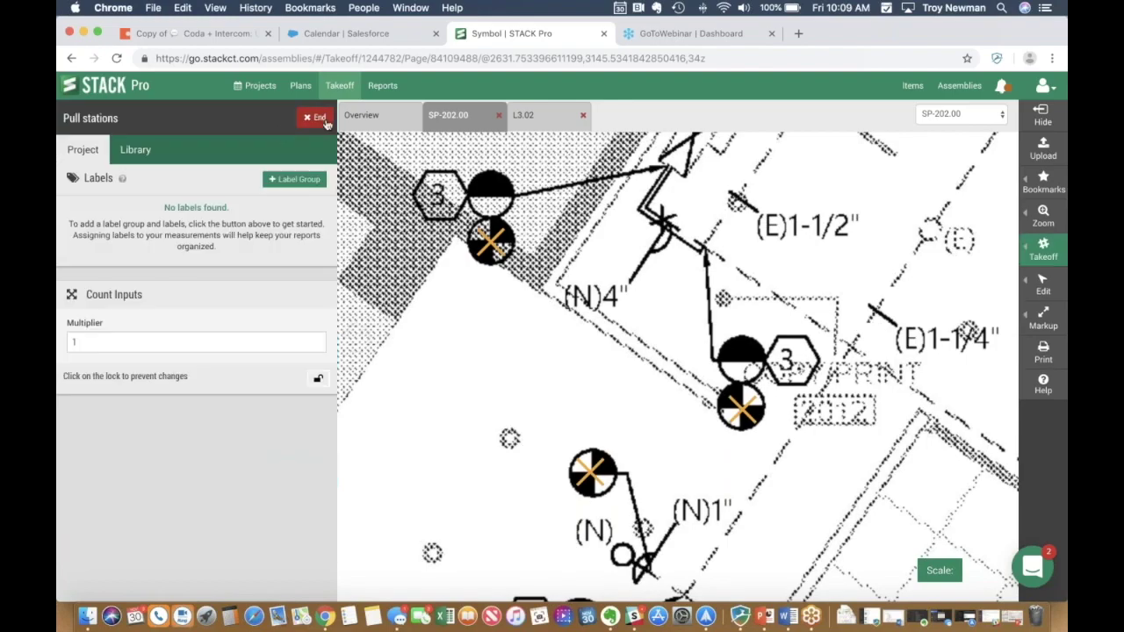
{"action": "left_click", "coordinate": [313, 115]}
Examine the Fire Ext and Pull stations marks across plan SP-202.00, from the freight lobby to the IT room, for missed symbols
{"action": "scroll", "coordinate": [576, 418], "scroll_direction": "down", "scroll_amount": 1}
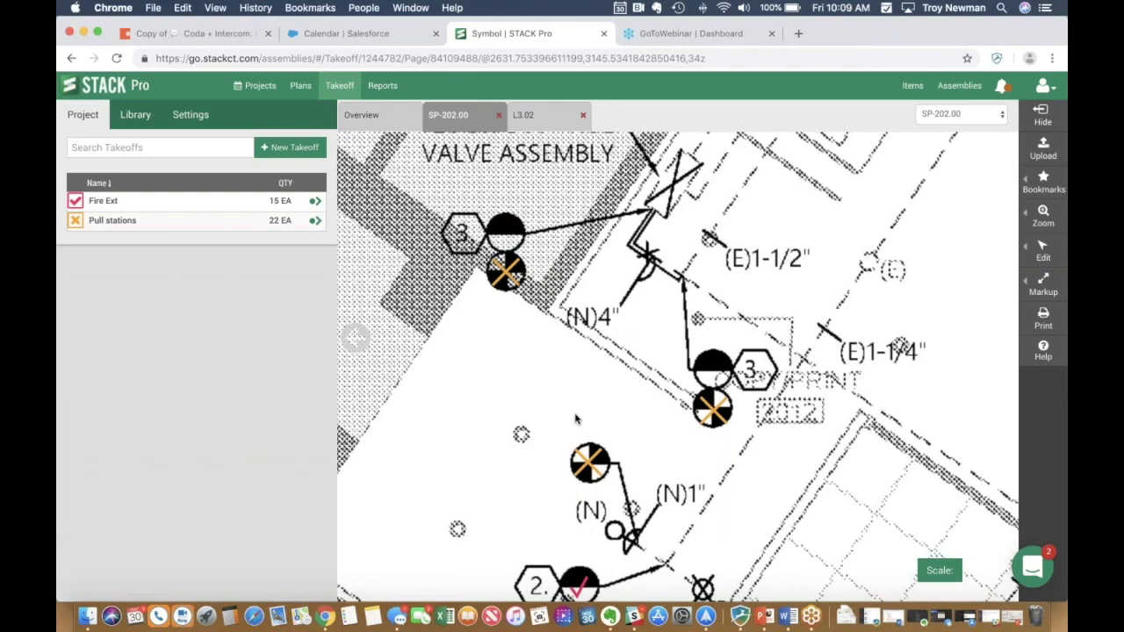
{"action": "scroll", "coordinate": [577, 418], "scroll_direction": "down", "scroll_amount": 2}
{"action": "scroll", "coordinate": [580, 536], "scroll_direction": "up", "scroll_amount": 4}
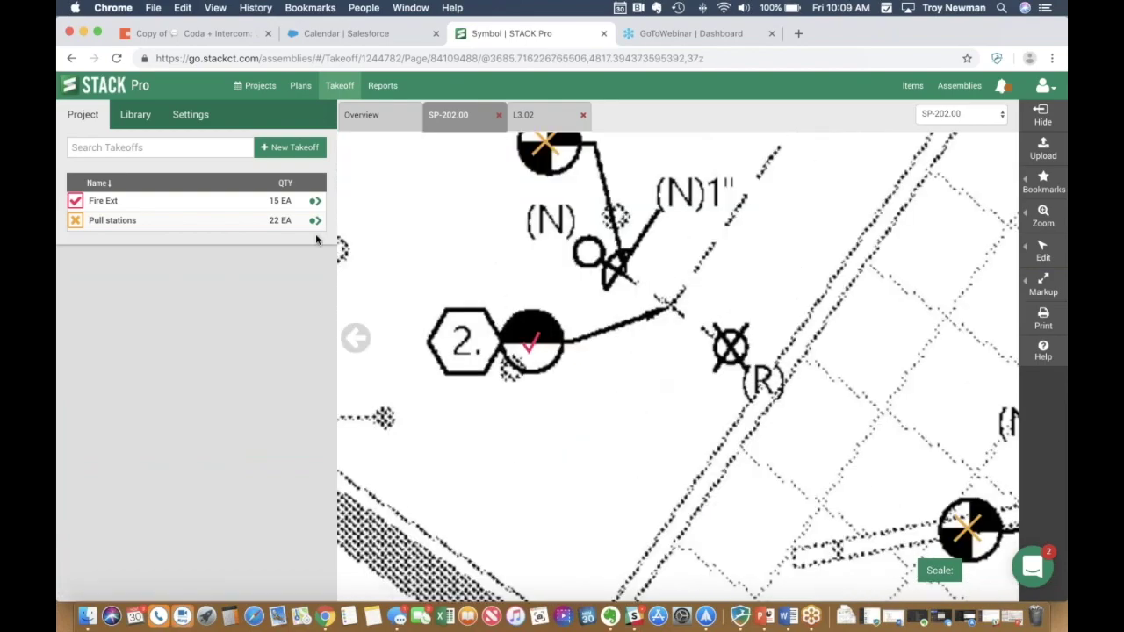
{"action": "mouse_move", "coordinate": [533, 349]}
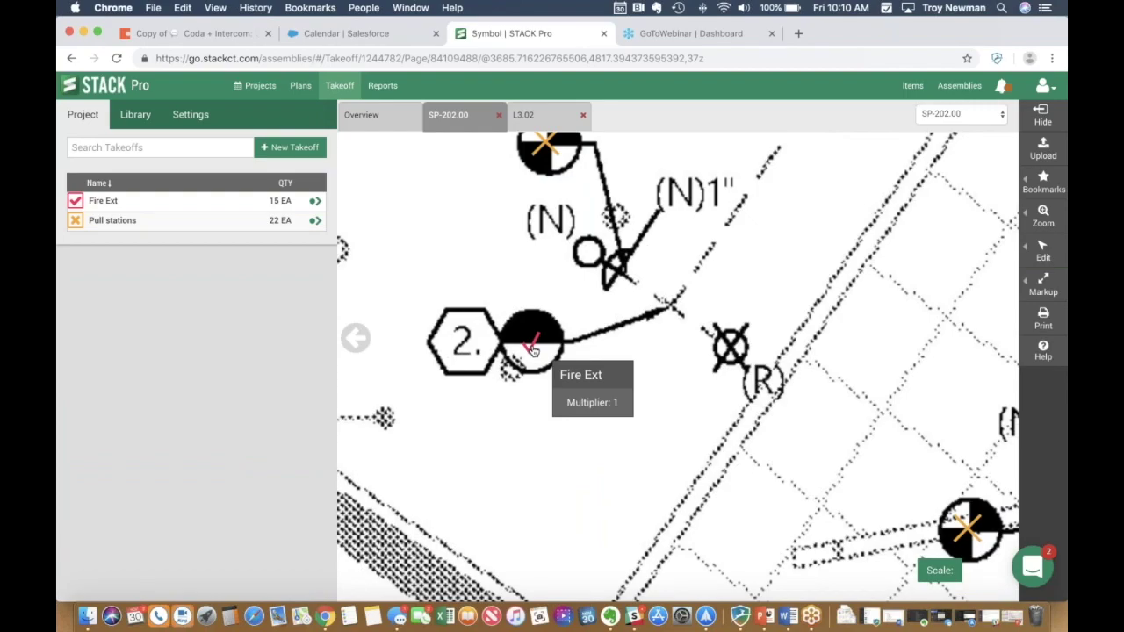
{"action": "scroll", "coordinate": [613, 385], "scroll_direction": "down", "scroll_amount": 3}
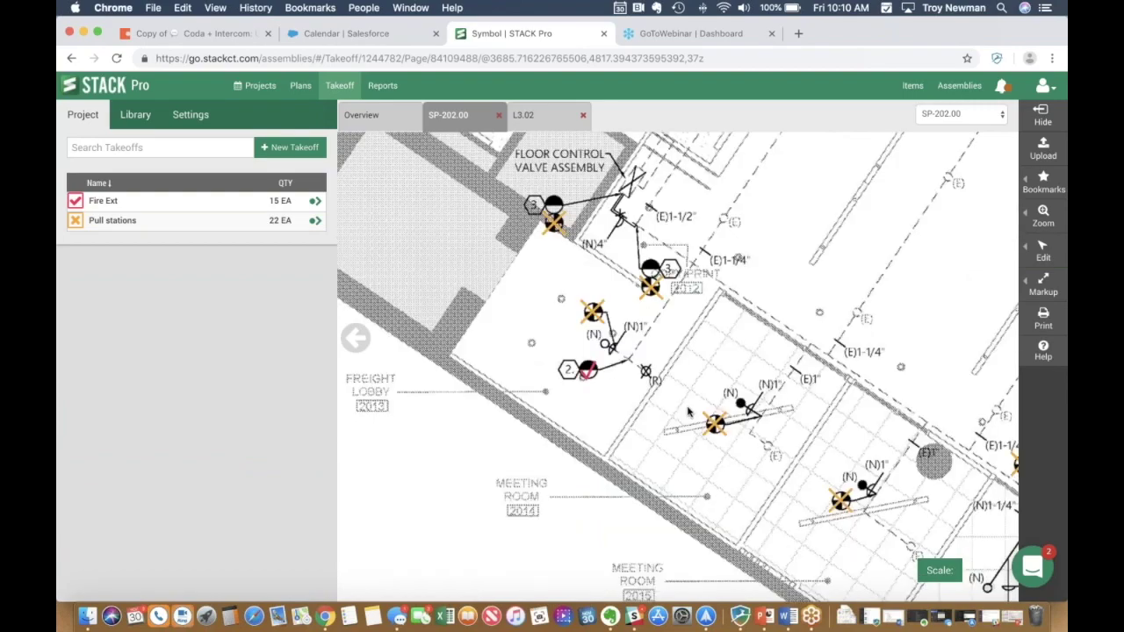
{"action": "left_click_drag", "start_coordinate": [689, 413], "coordinate": [634, 472]}
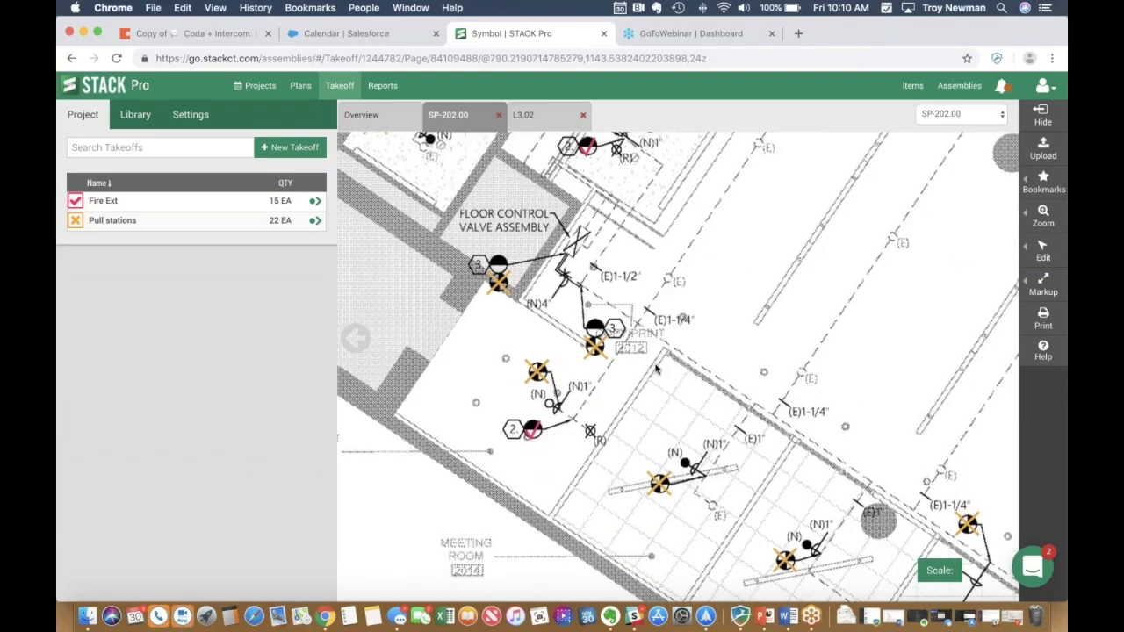
{"action": "left_click_drag", "start_coordinate": [656, 370], "coordinate": [658, 408]}
{"action": "left_click_drag", "start_coordinate": [627, 245], "coordinate": [657, 424]}
{"action": "scroll", "coordinate": [752, 472], "scroll_direction": "down", "scroll_amount": 3}
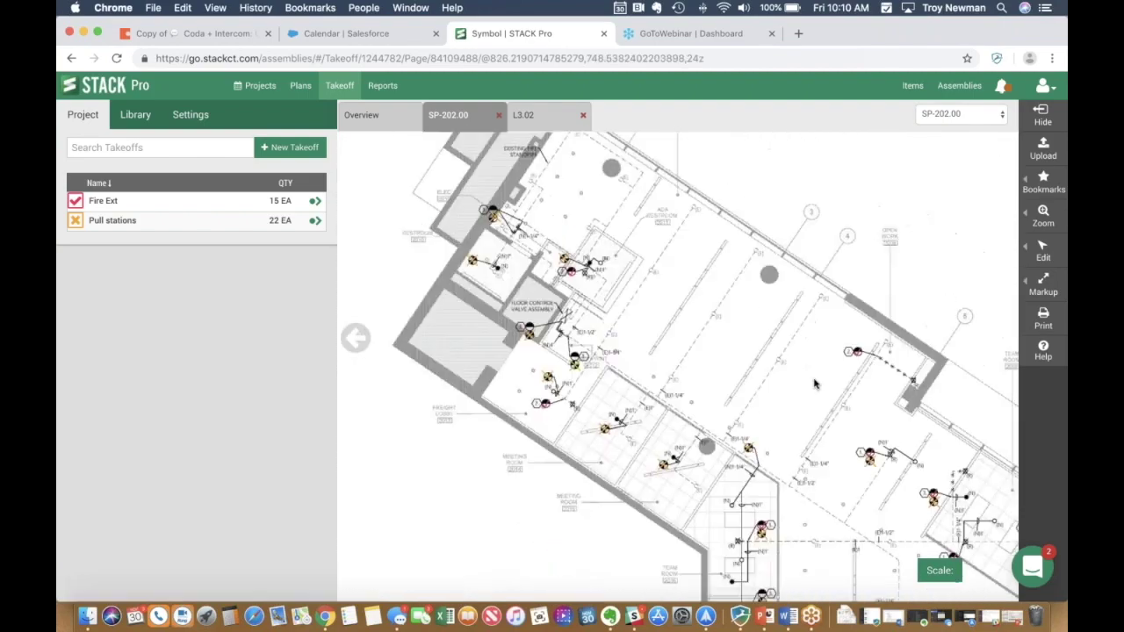
{"action": "scroll", "coordinate": [712, 282], "scroll_direction": "up", "scroll_amount": 5}
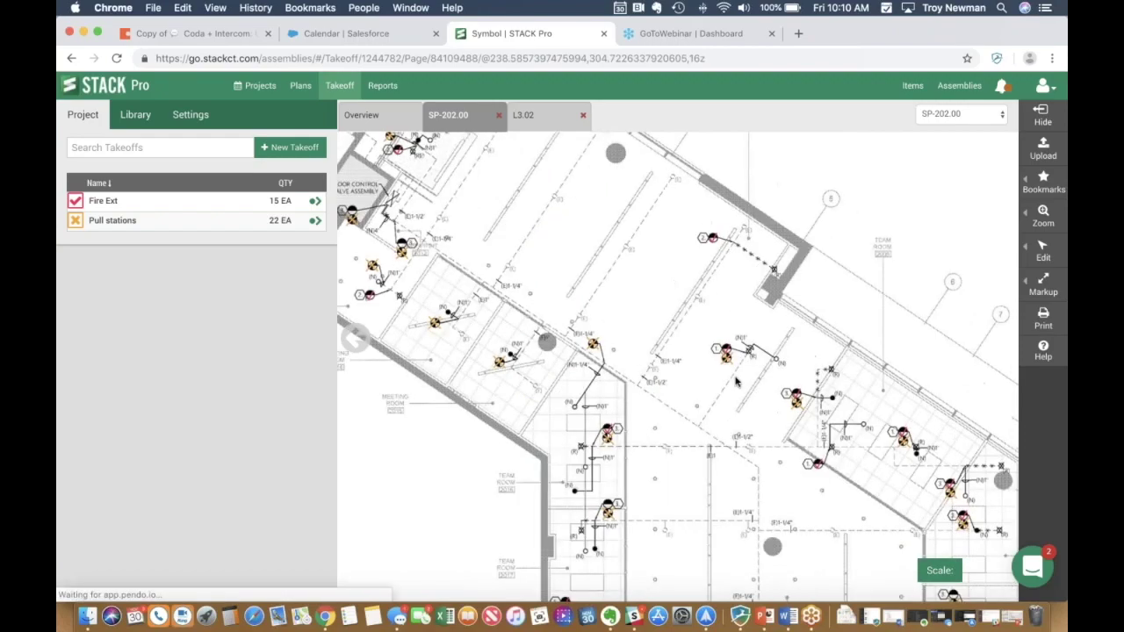
{"action": "left_click_drag", "start_coordinate": [722, 440], "coordinate": [645, 215]}
{"action": "left_click_drag", "start_coordinate": [676, 369], "coordinate": [695, 254]}
{"action": "left_click_drag", "start_coordinate": [668, 456], "coordinate": [758, 136]}
{"action": "left_click_drag", "start_coordinate": [631, 406], "coordinate": [822, 404]}
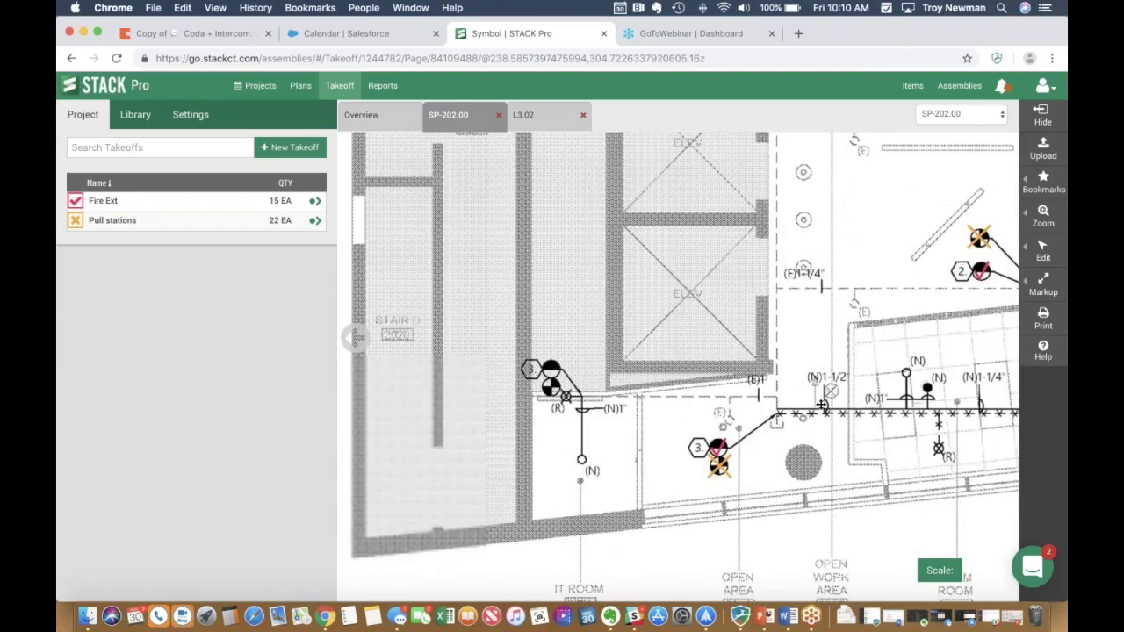
{"action": "left_click_drag", "start_coordinate": [638, 309], "coordinate": [687, 334]}
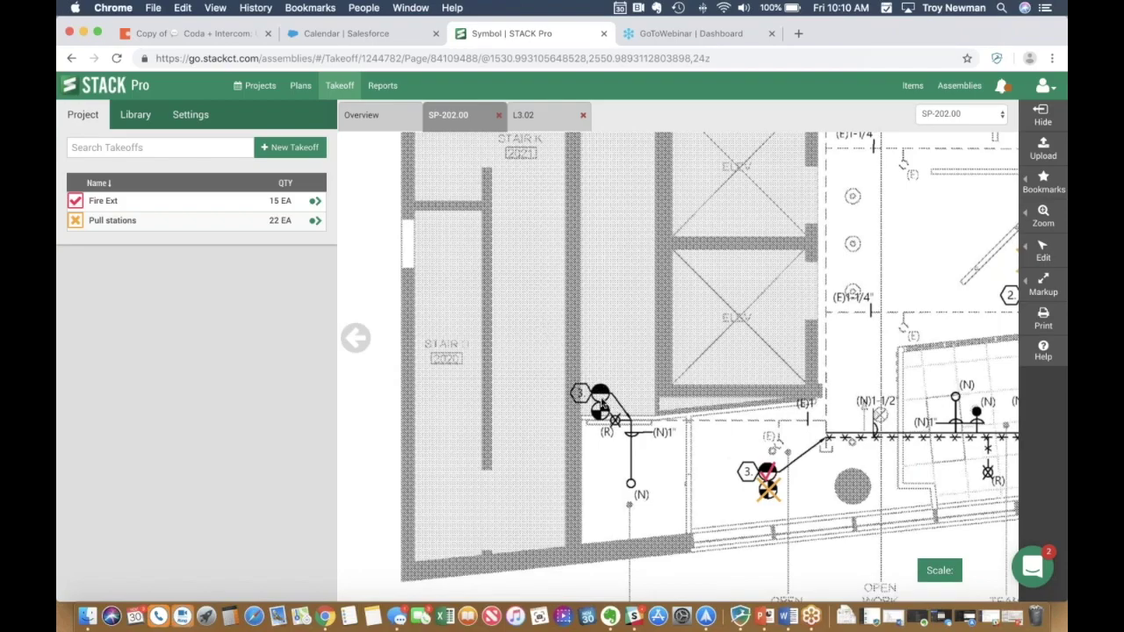
Add Fire Ext count marks to the missed half-filled circles above the IT room and below the floor control valve assembly
{"action": "left_click", "coordinate": [315, 201]}
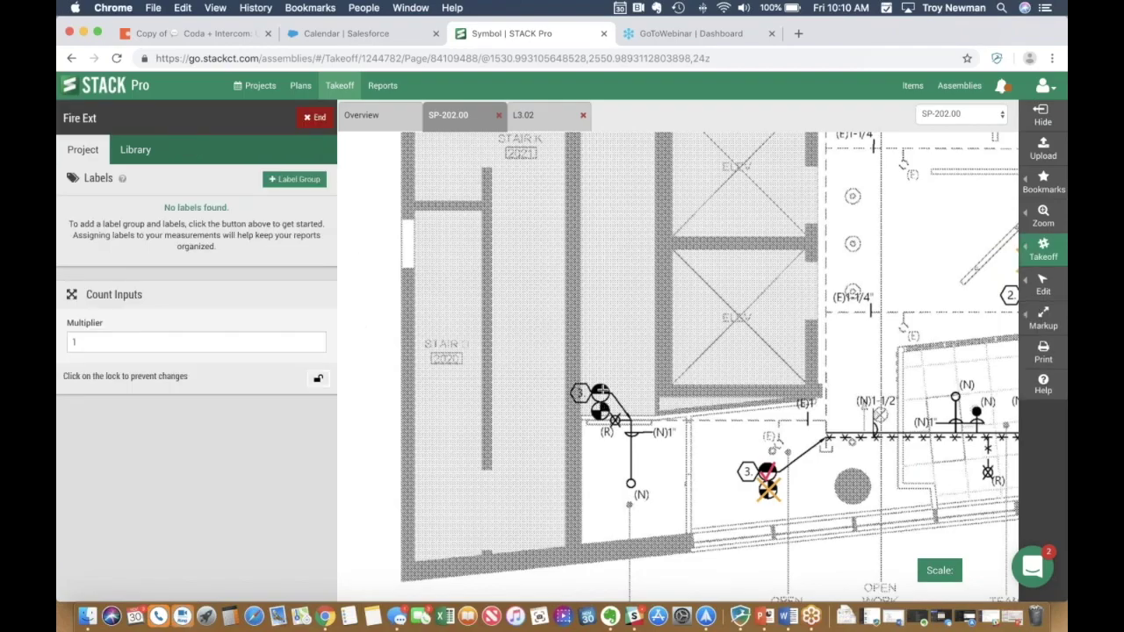
{"action": "scroll", "coordinate": [600, 392], "scroll_direction": "up", "scroll_amount": 6}
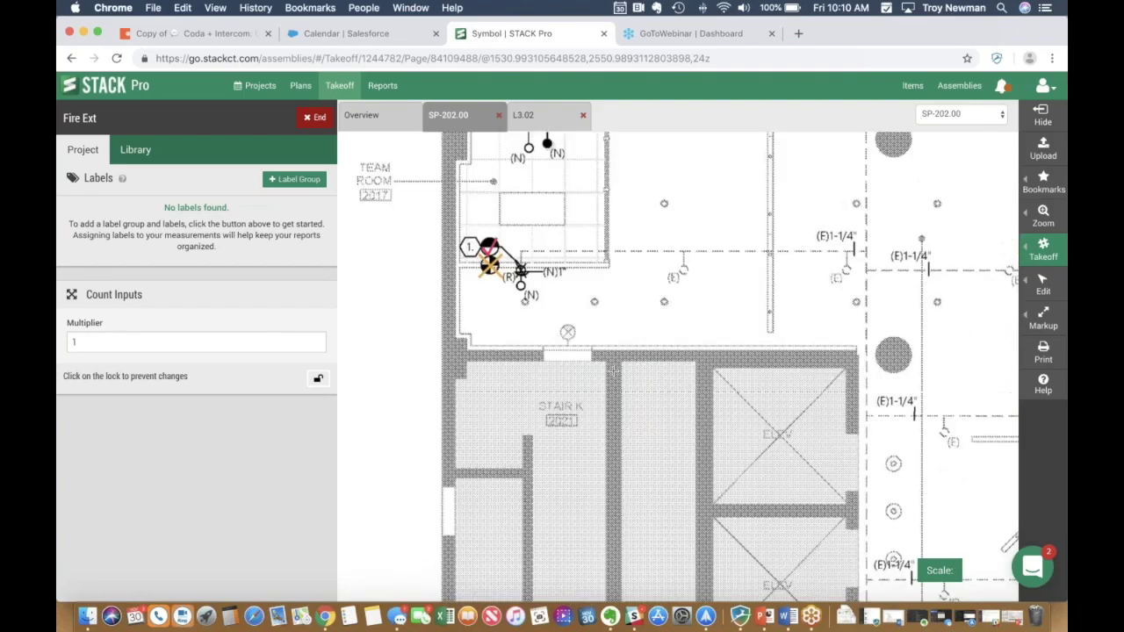
{"action": "scroll", "coordinate": [614, 371], "scroll_direction": "up", "scroll_amount": 8}
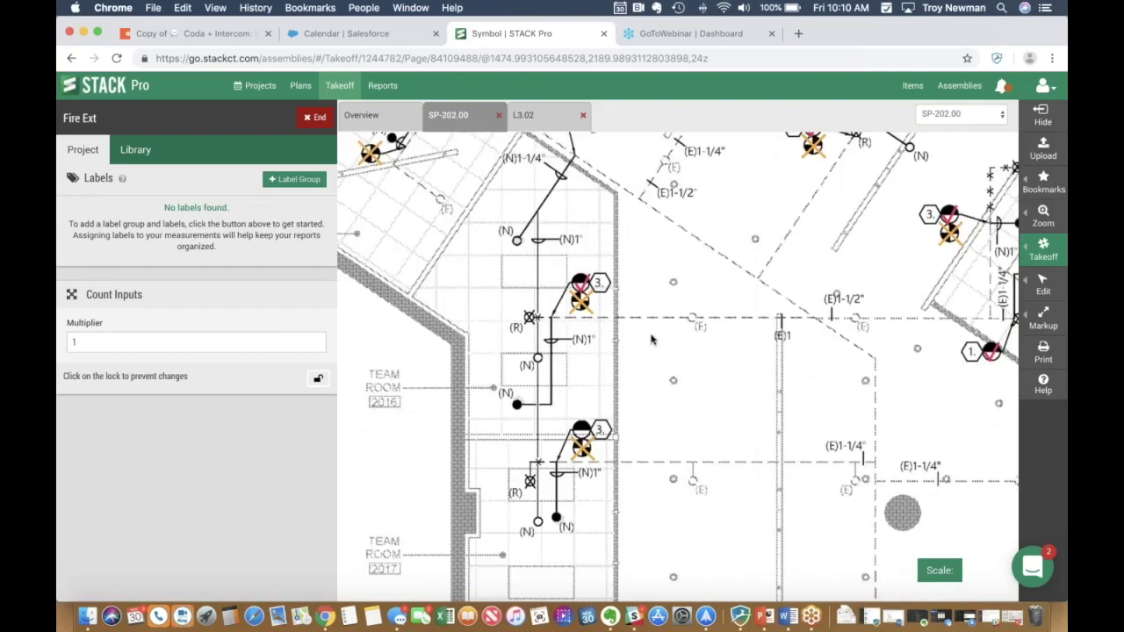
{"action": "scroll", "coordinate": [652, 339], "scroll_direction": "up", "scroll_amount": 4}
{"action": "scroll", "coordinate": [762, 384], "scroll_direction": "up", "scroll_amount": 5}
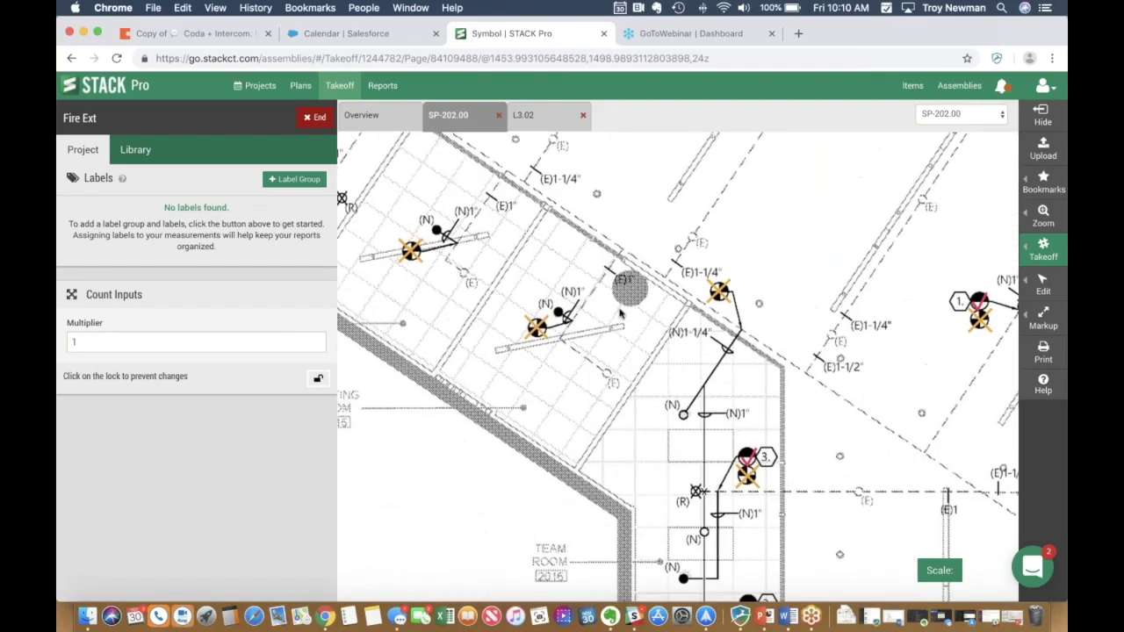
{"action": "scroll", "coordinate": [640, 254], "scroll_direction": "up", "scroll_amount": 2}
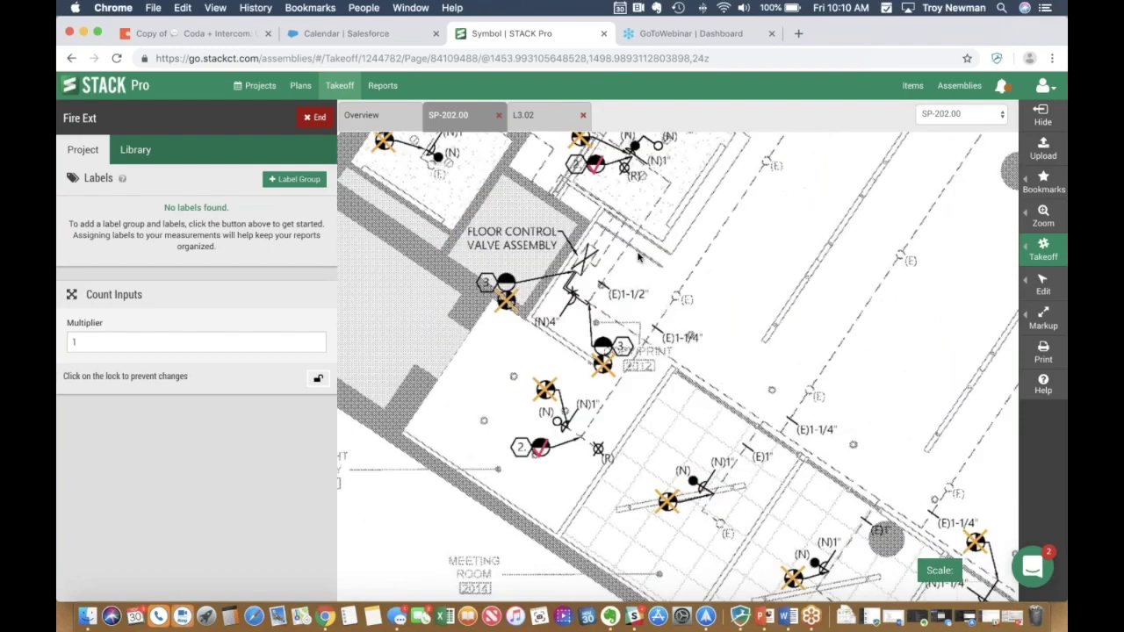
{"action": "scroll", "coordinate": [640, 256], "scroll_direction": "up", "scroll_amount": 2}
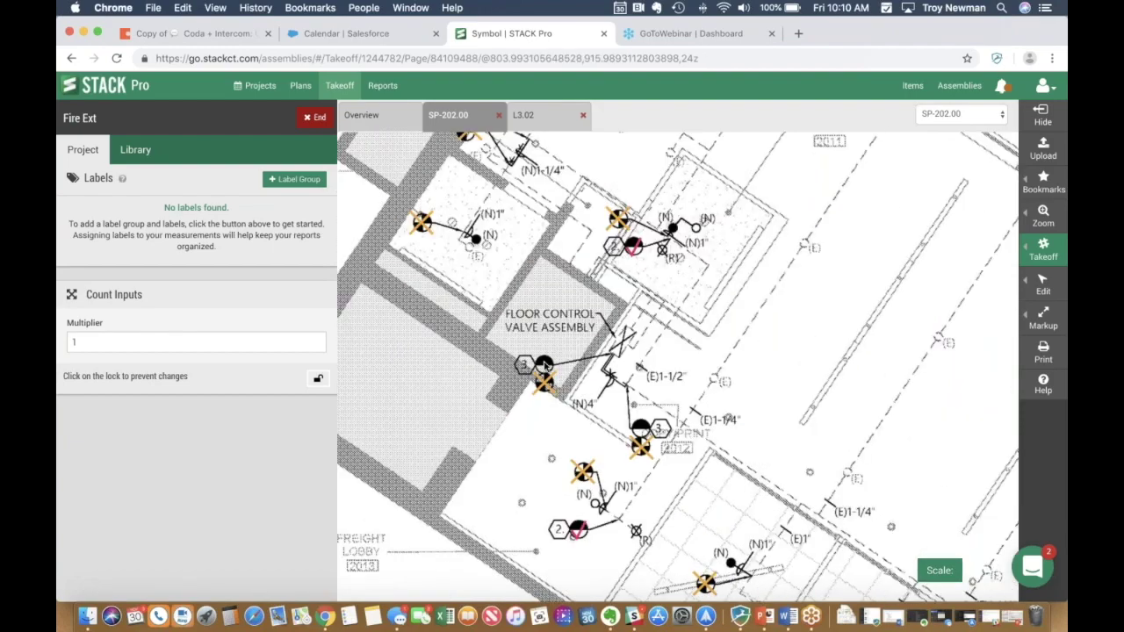
{"action": "left_click", "coordinate": [544, 366]}
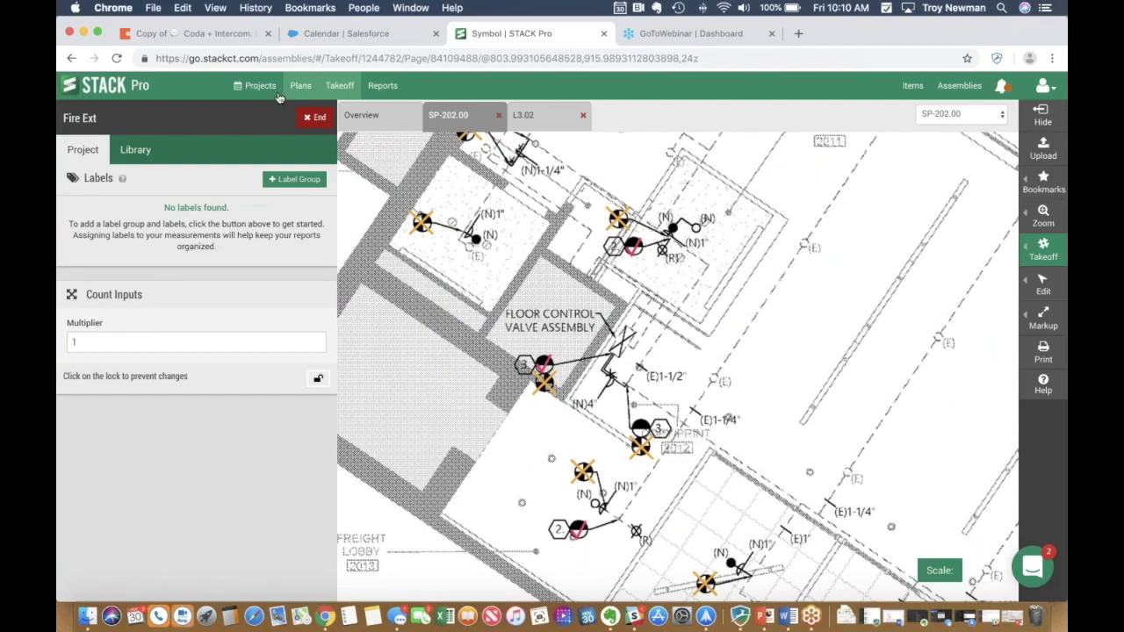
{"action": "key", "text": "Escape"}
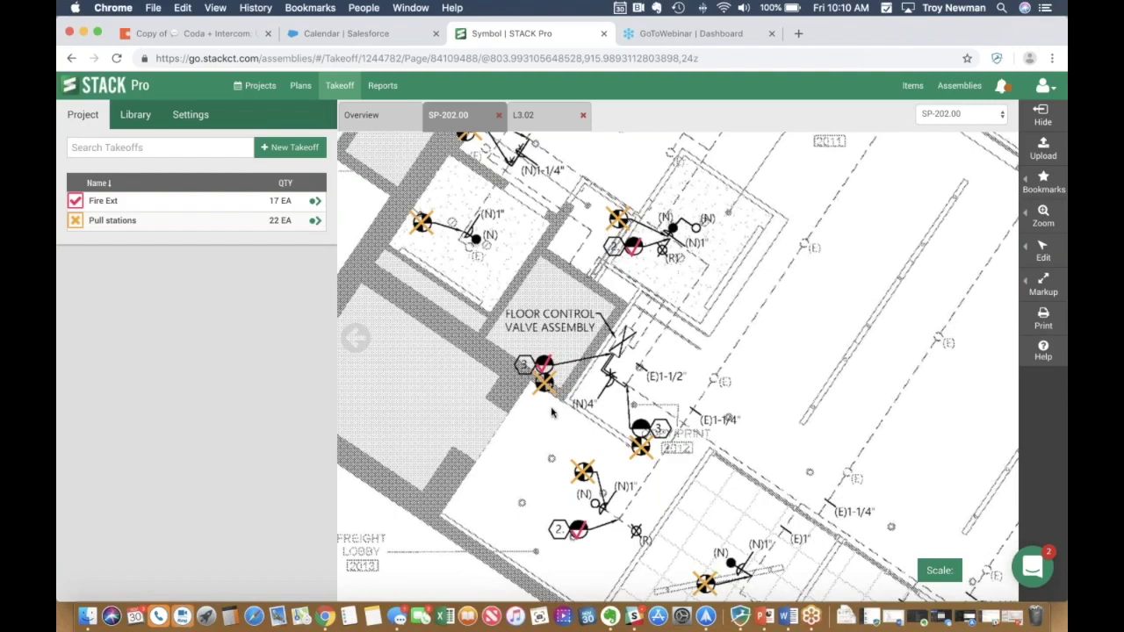
Open plan L3.02 from the project overview and inspect the overlapping AC and P plant circles in the planting strip
{"action": "scroll", "coordinate": [552, 413], "scroll_direction": "up", "scroll_amount": 2}
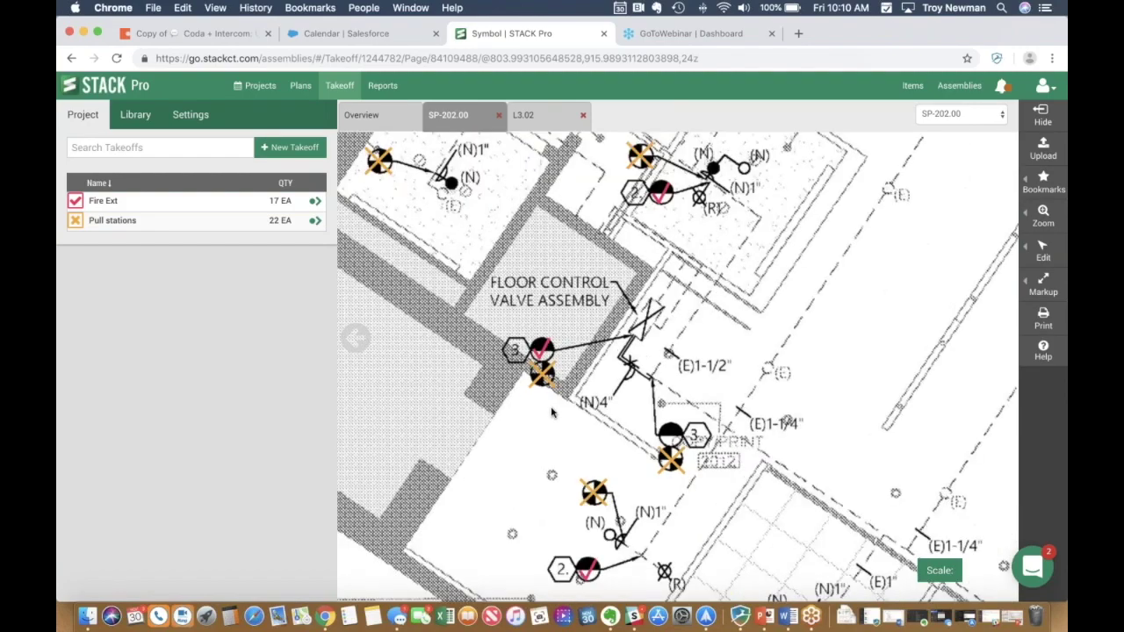
{"action": "scroll", "coordinate": [552, 413], "scroll_direction": "up", "scroll_amount": 2}
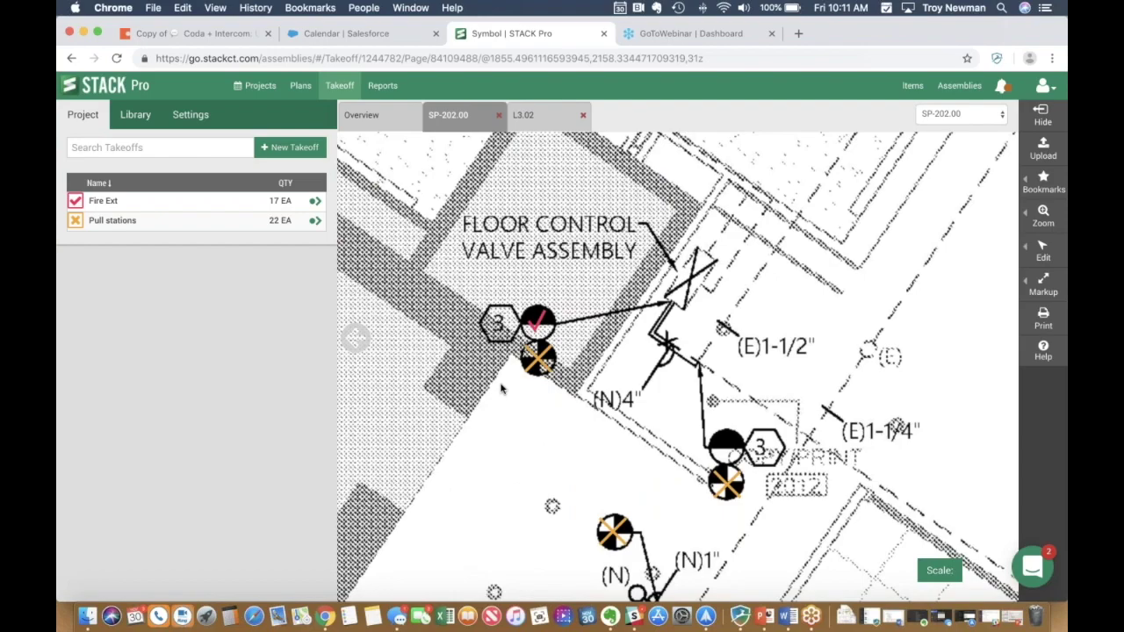
{"action": "left_click", "coordinate": [361, 115]}
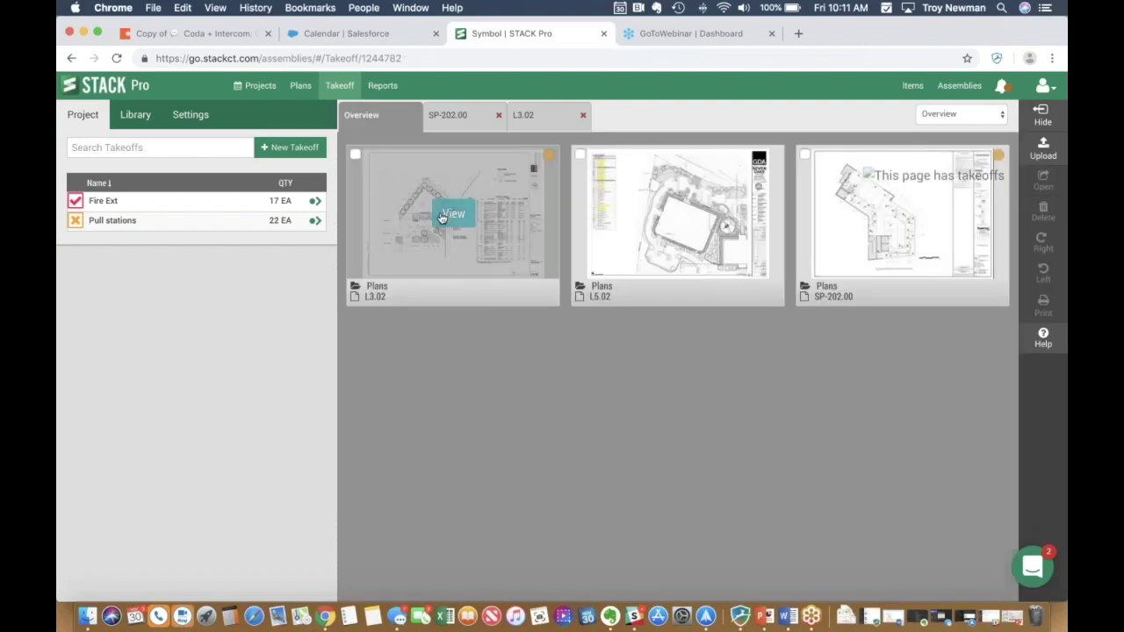
{"action": "left_click", "coordinate": [453, 213]}
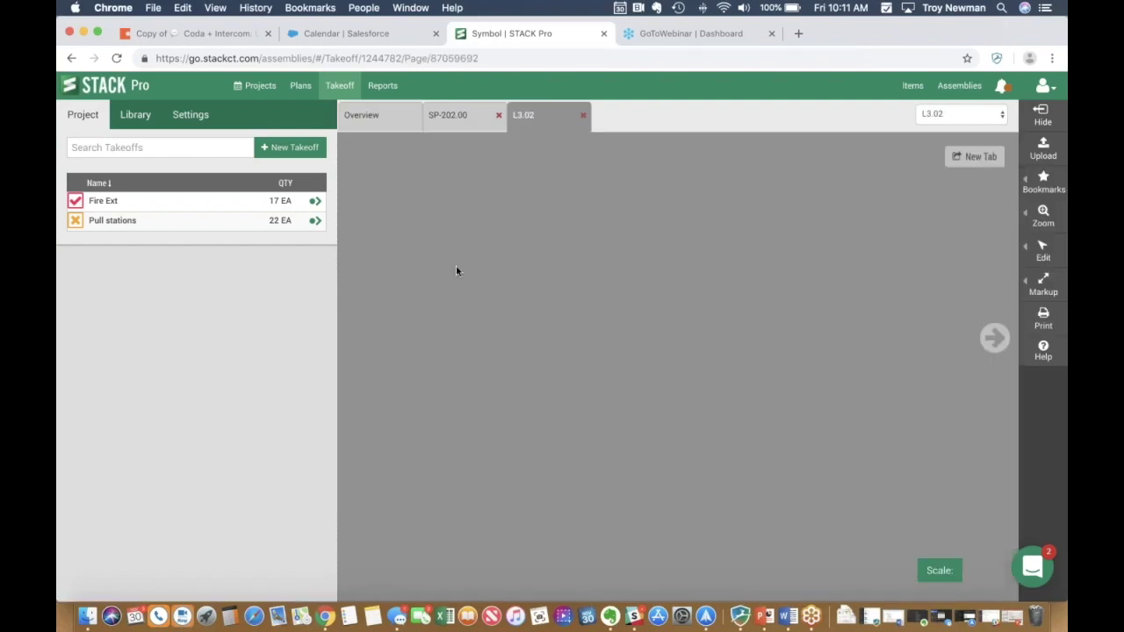
{"action": "scroll", "coordinate": [543, 309], "scroll_direction": "up", "scroll_amount": 1}
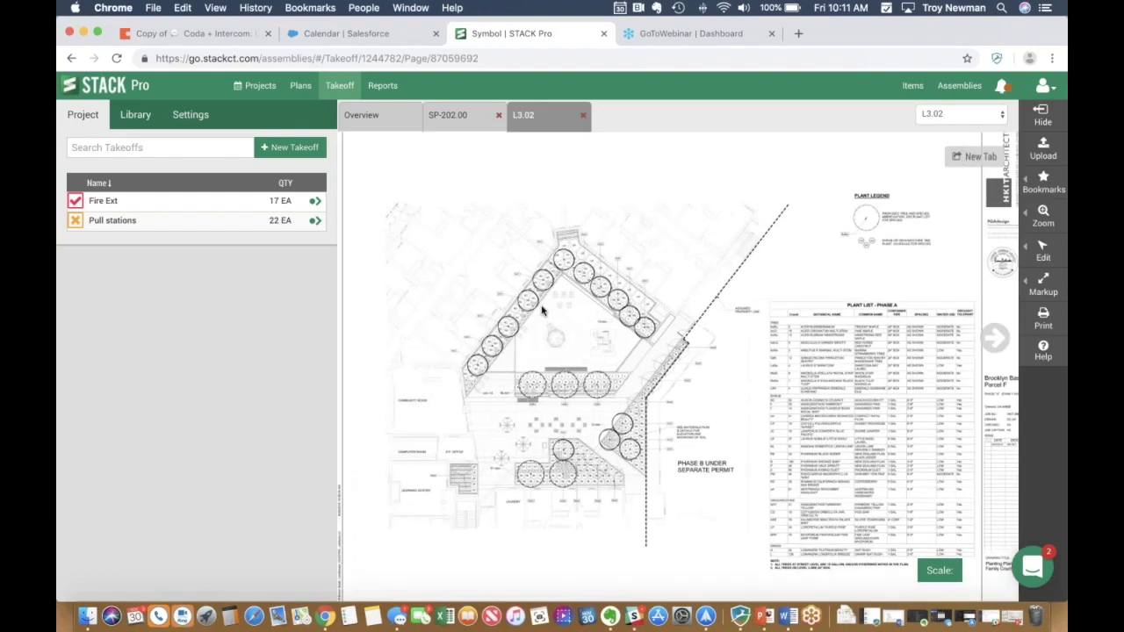
{"action": "scroll", "coordinate": [543, 309], "scroll_direction": "up", "scroll_amount": 3}
{"action": "scroll", "coordinate": [542, 309], "scroll_direction": "up", "scroll_amount": 2}
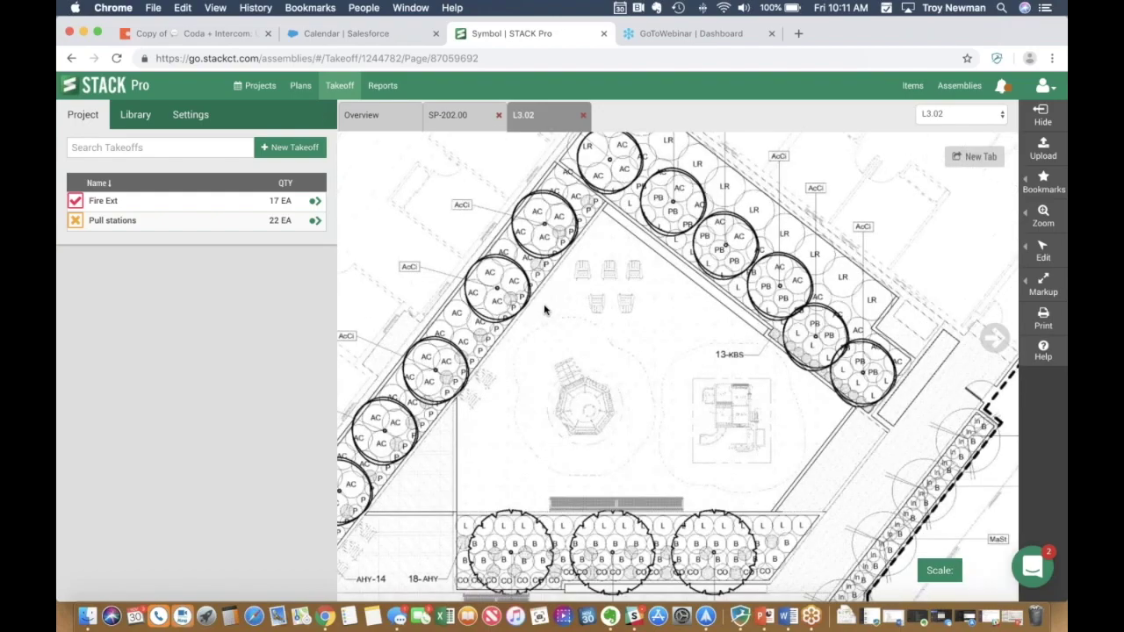
{"action": "scroll", "coordinate": [545, 309], "scroll_direction": "up", "scroll_amount": 4}
{"action": "scroll", "coordinate": [580, 381], "scroll_direction": "up", "scroll_amount": 1}
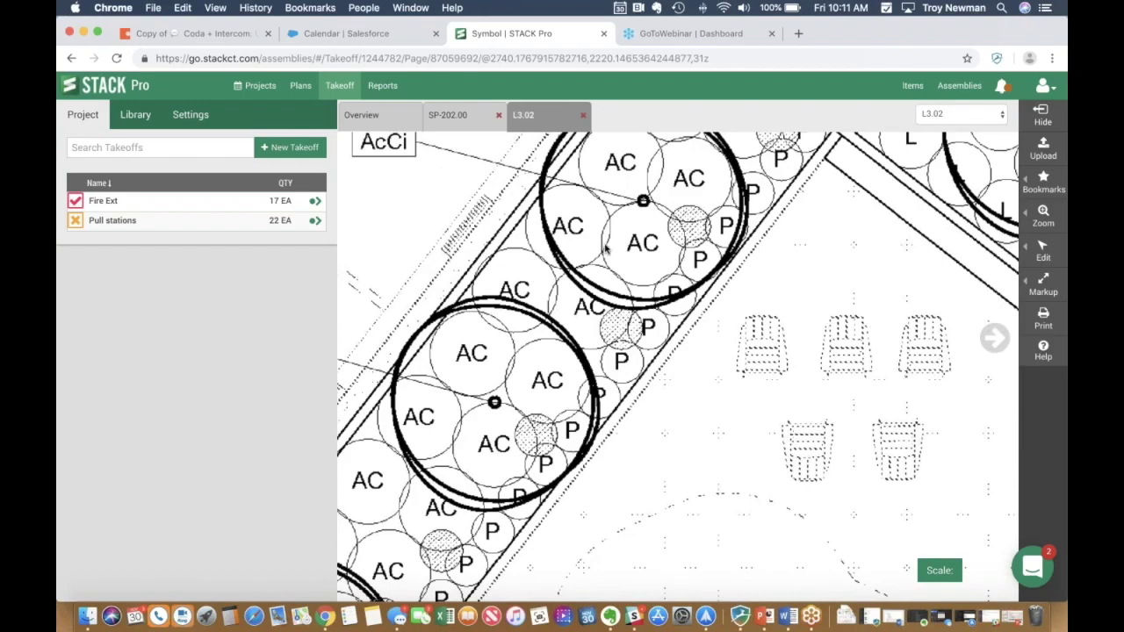
{"action": "scroll", "coordinate": [605, 250], "scroll_direction": "up", "scroll_amount": 2}
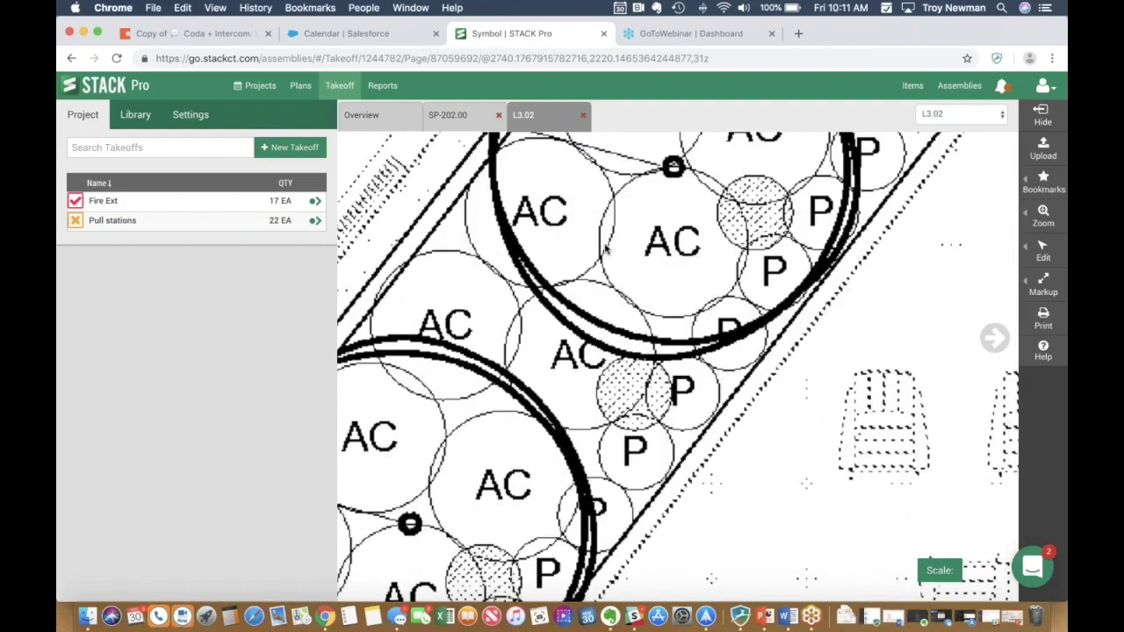
{"action": "scroll", "coordinate": [605, 250], "scroll_direction": "up", "scroll_amount": 2}
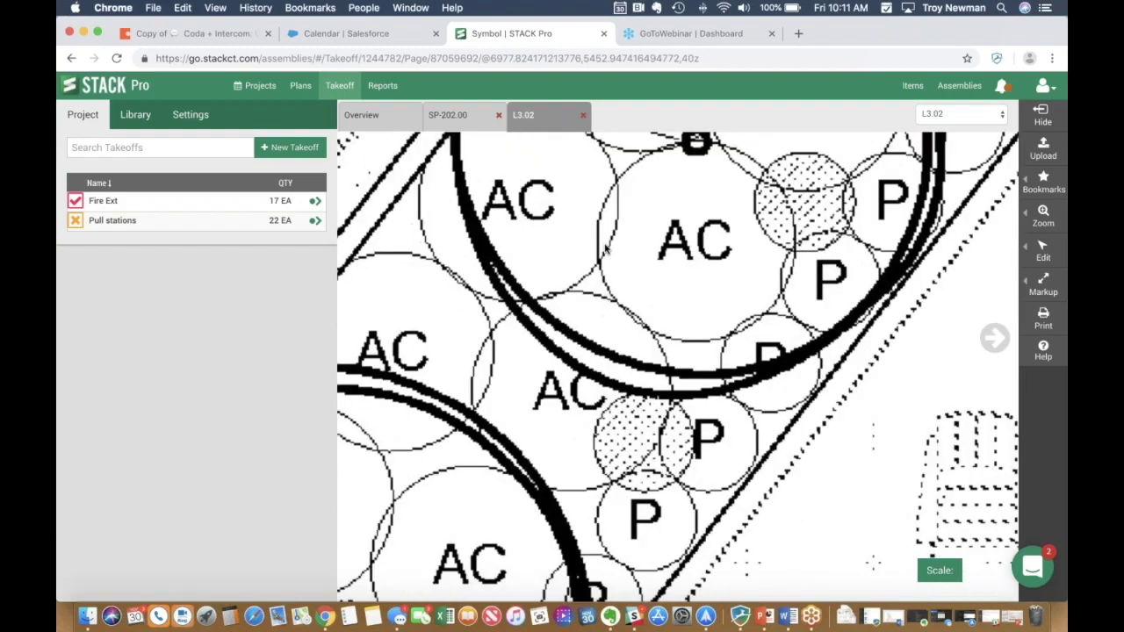
Create a takeoff named "AC" with the Count measurement type, start it, and end it without counting anything
{"action": "left_click", "coordinate": [297, 148]}
{"action": "left_click", "coordinate": [146, 173]}
{"action": "type", "text": "AC"}
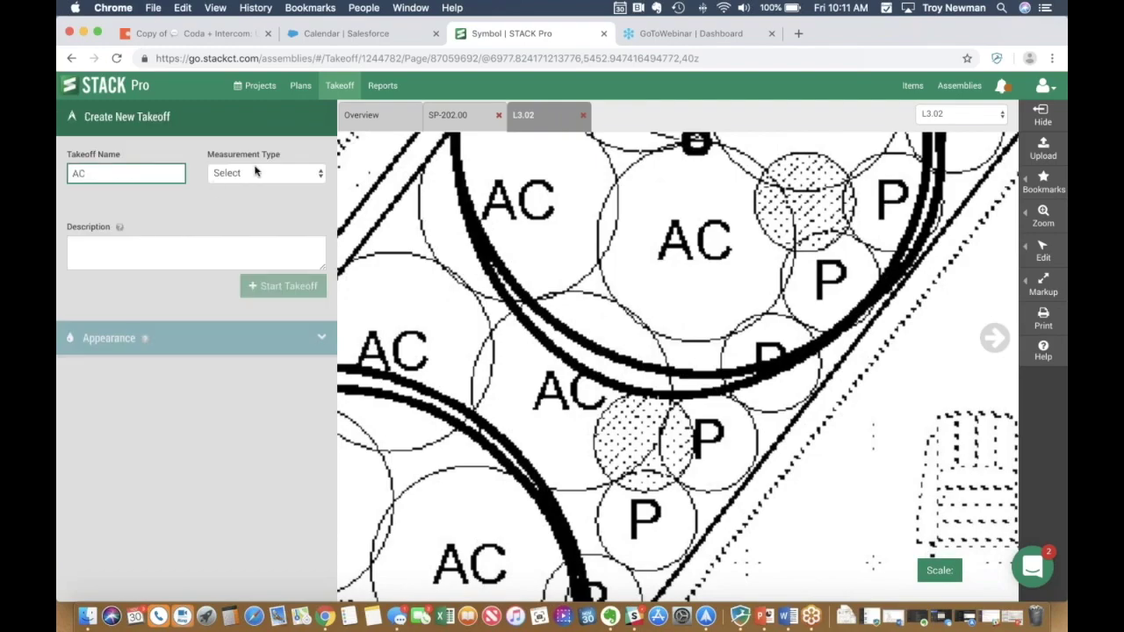
{"action": "left_click", "coordinate": [255, 172]}
{"action": "left_click", "coordinate": [241, 212]}
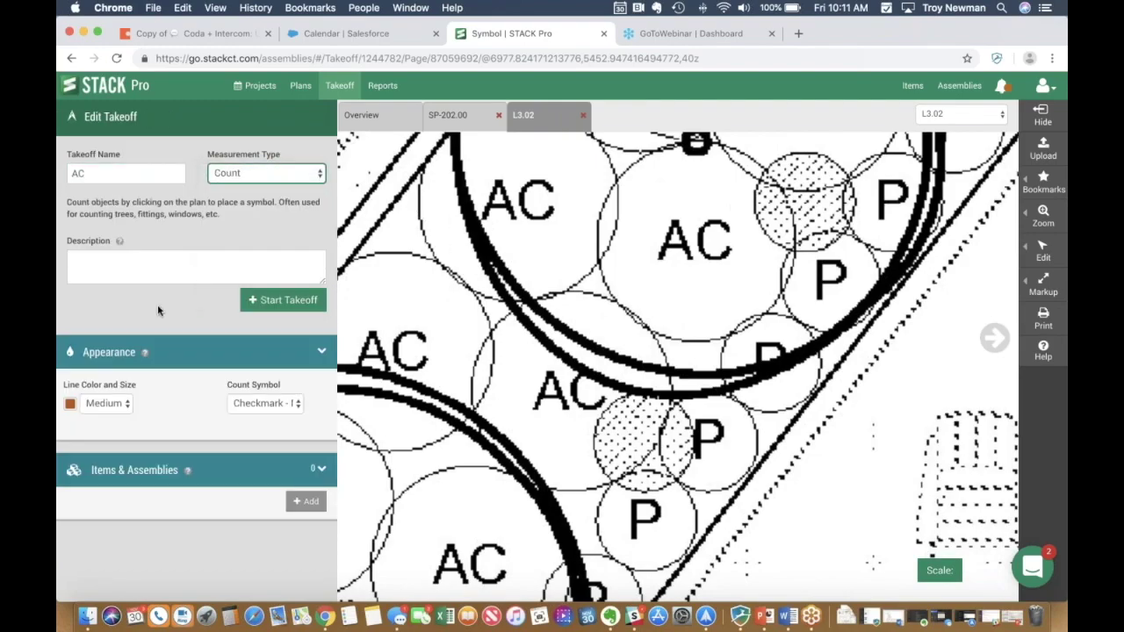
{"action": "left_click", "coordinate": [267, 300]}
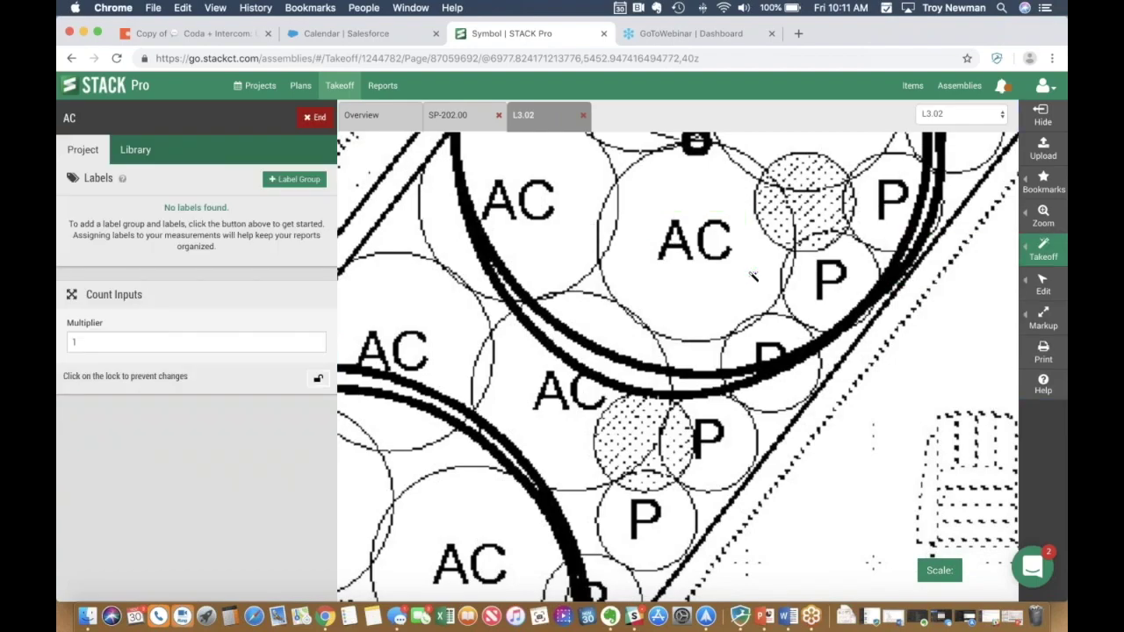
{"action": "key", "text": "Escape"}
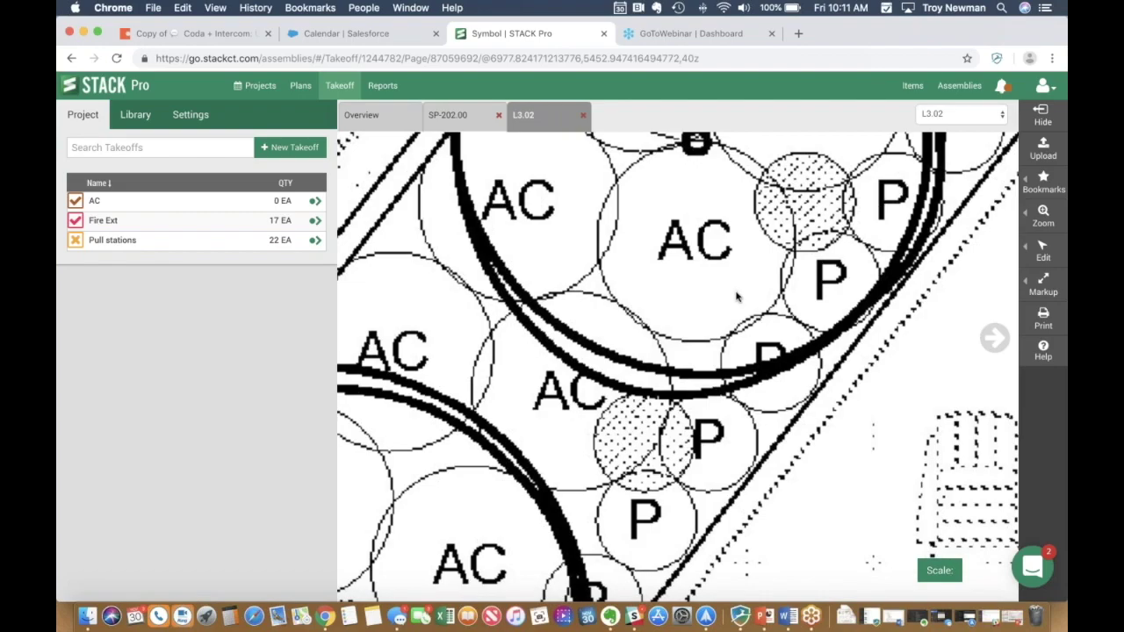
Examine how the AC plant circles on L3.02 overlap the neighbouring circles and tree outlines
{"action": "scroll", "coordinate": [737, 297], "scroll_direction": "down", "scroll_amount": 5}
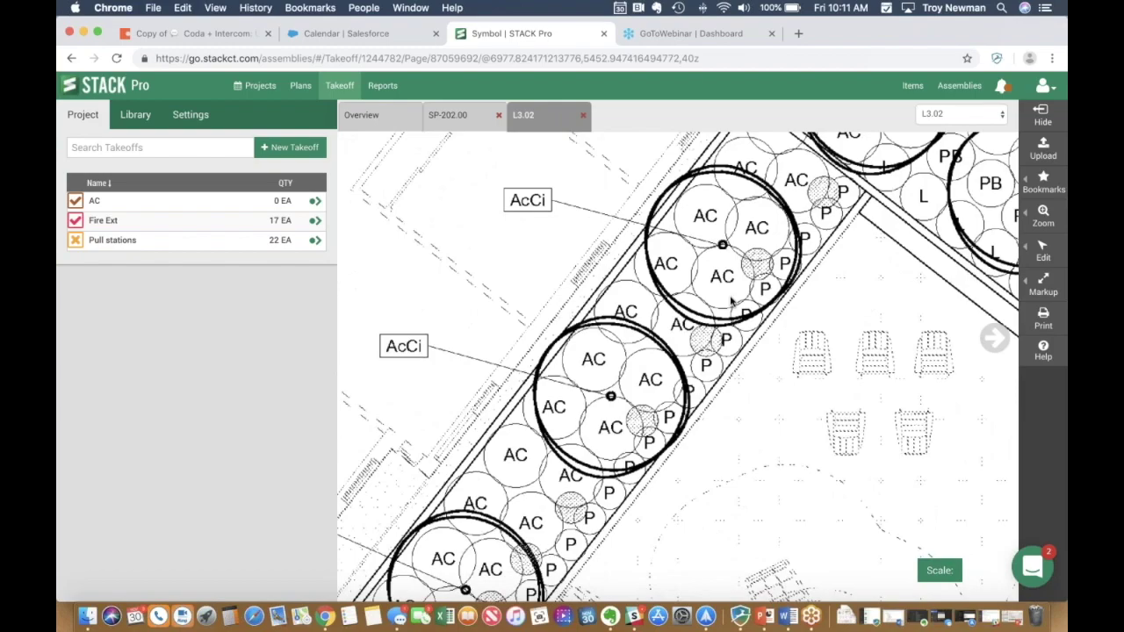
{"action": "scroll", "coordinate": [730, 301], "scroll_direction": "up", "scroll_amount": 5}
{"action": "scroll", "coordinate": [730, 300], "scroll_direction": "up", "scroll_amount": 3}
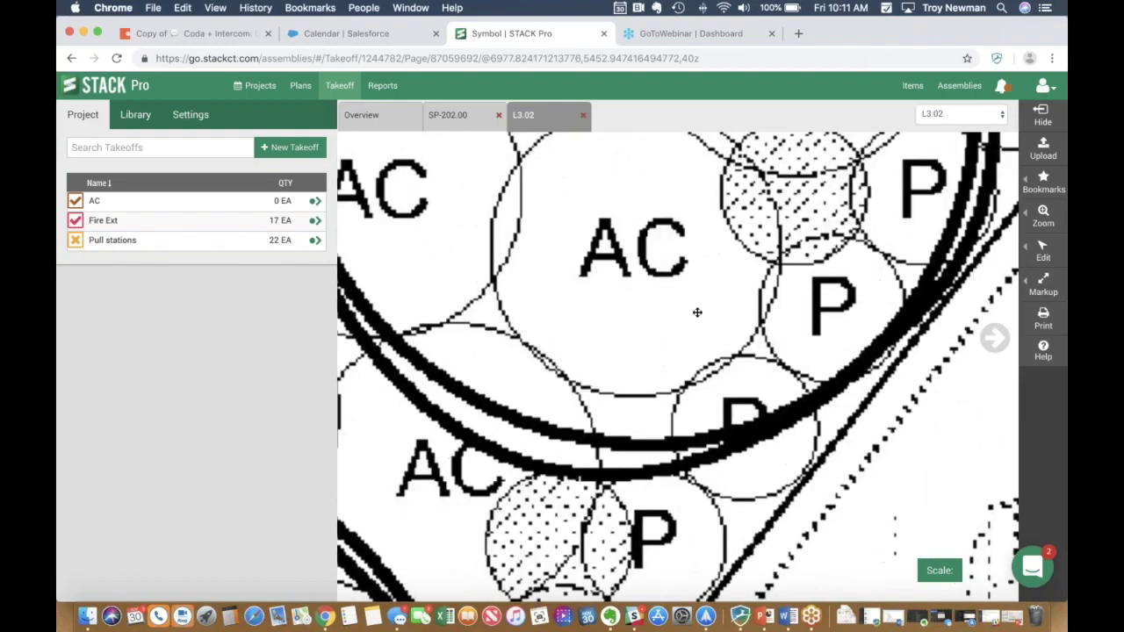
Resume the AC count takeoff on L3.02 at the AC plant circles crossed by the tree outlines
{"action": "scroll", "coordinate": [697, 313], "scroll_direction": "down", "scroll_amount": 2}
{"action": "left_click_drag", "start_coordinate": [418, 231], "coordinate": [458, 252]}
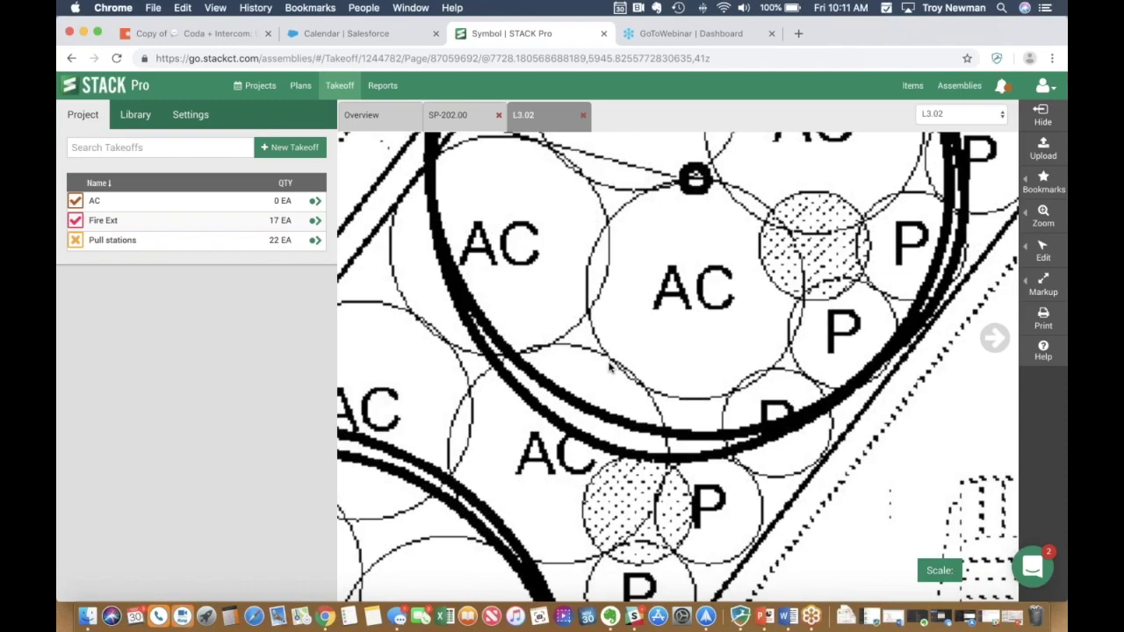
{"action": "left_click_drag", "start_coordinate": [611, 367], "coordinate": [877, 133]}
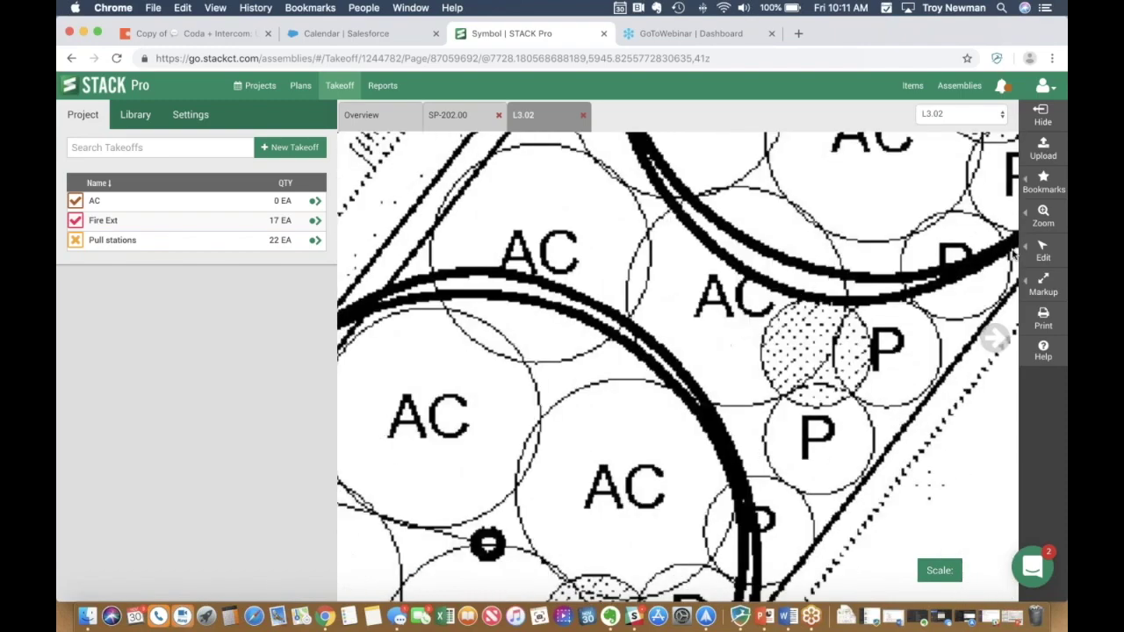
{"action": "left_click", "coordinate": [316, 202]}
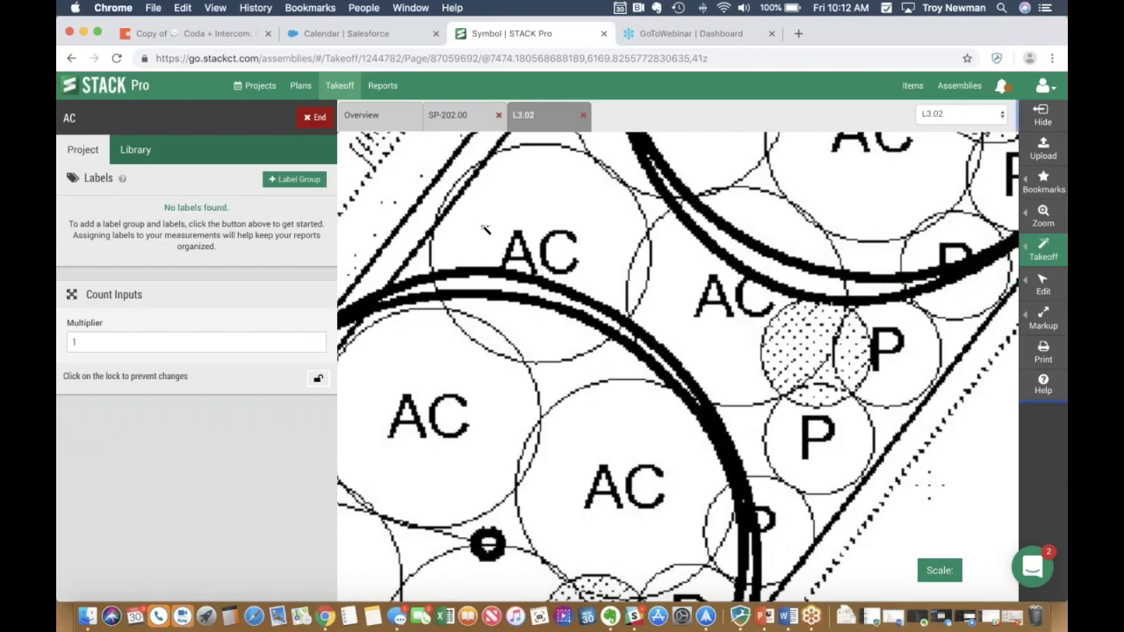
{"action": "left_click_drag", "start_coordinate": [481, 222], "coordinate": [591, 287]}
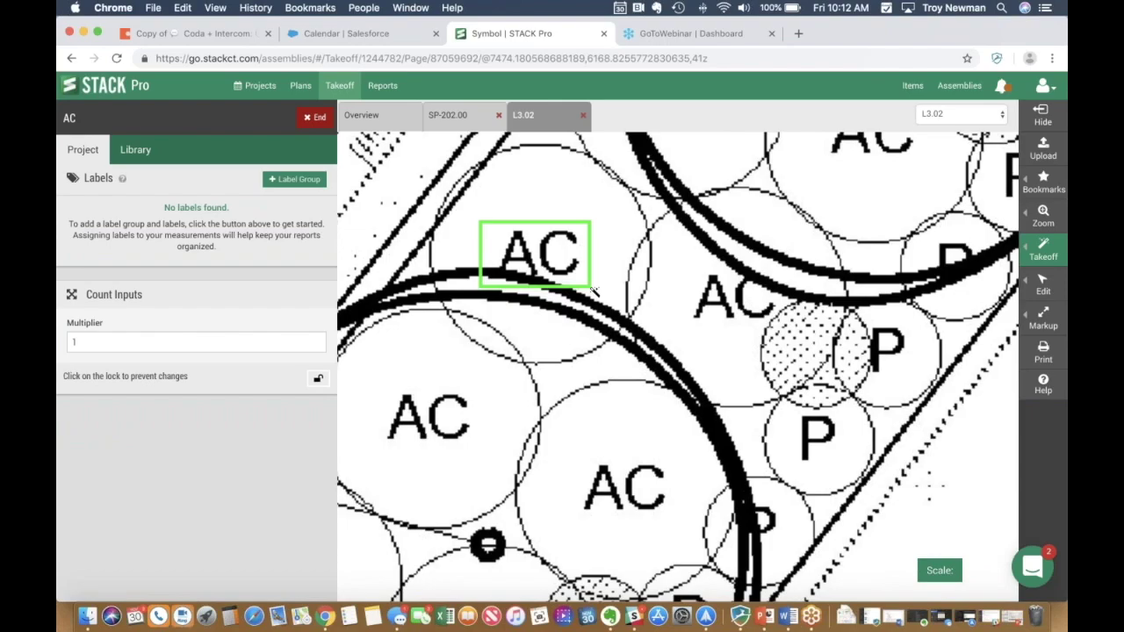
{"action": "left_click_drag", "start_coordinate": [594, 290], "coordinate": [597, 294]}
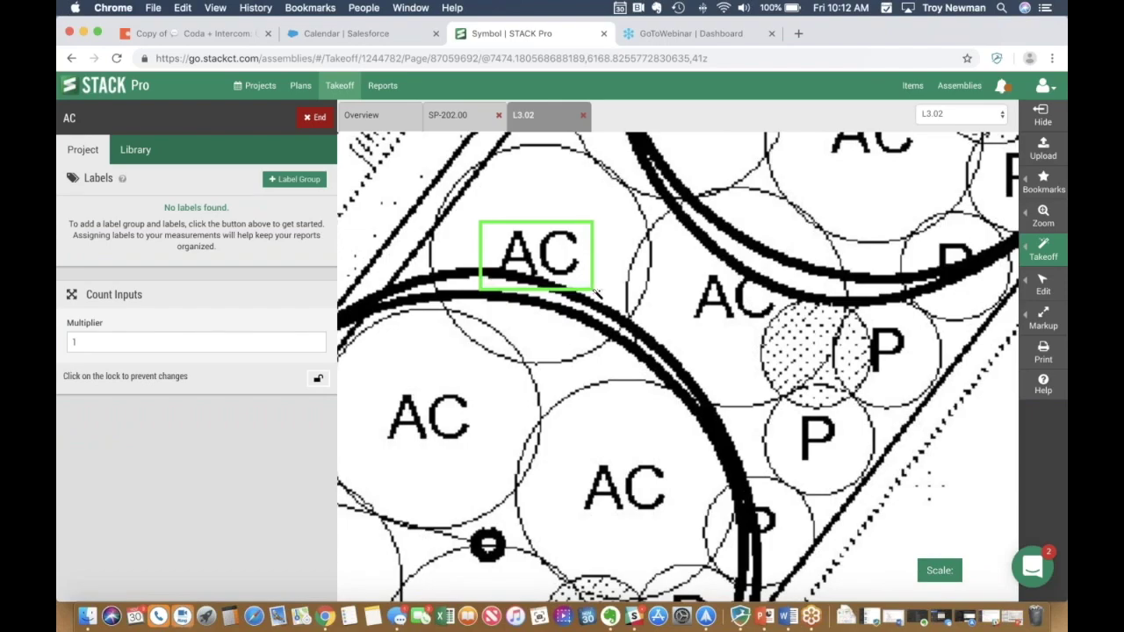
{"action": "left_click_drag", "start_coordinate": [598, 295], "coordinate": [599, 293]}
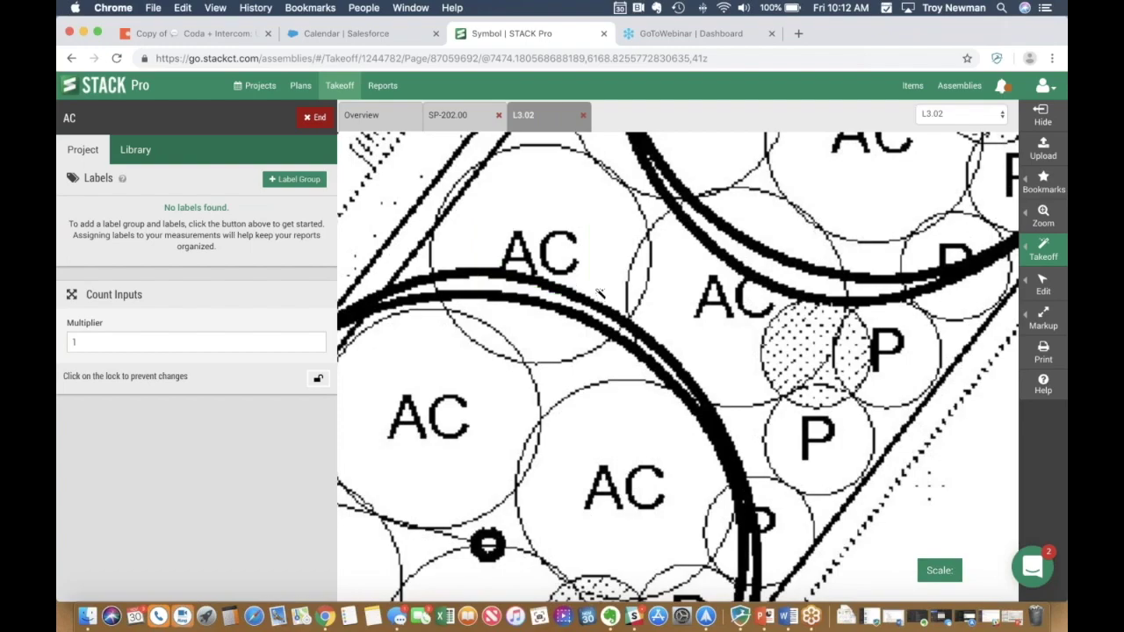
{"action": "left_click_drag", "start_coordinate": [681, 256], "coordinate": [794, 341]}
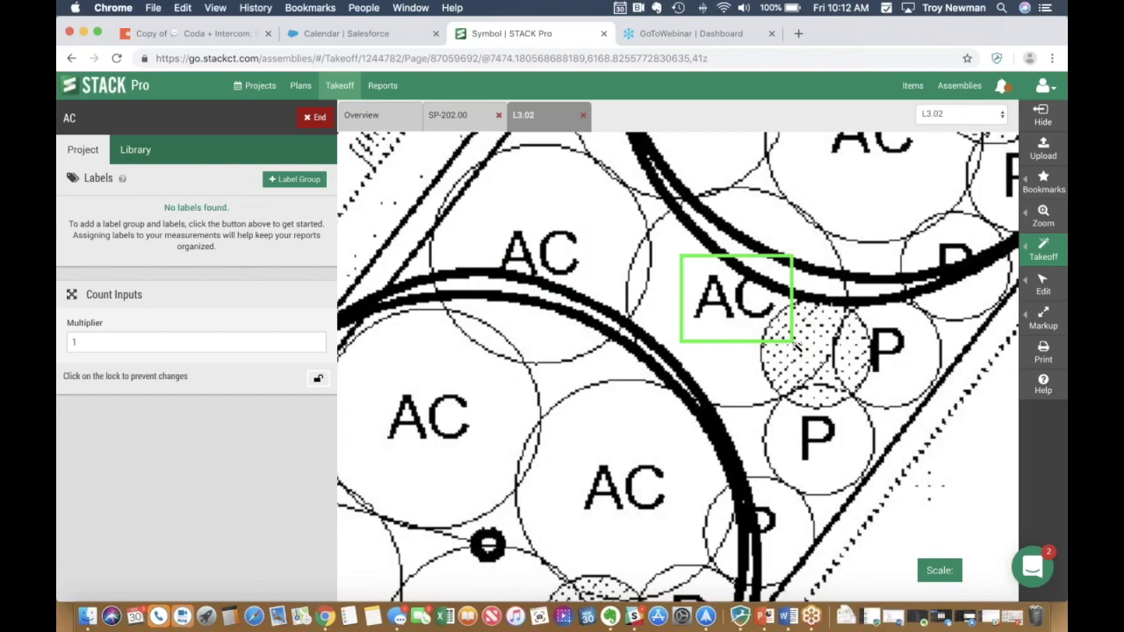
{"action": "left_click_drag", "start_coordinate": [794, 342], "coordinate": [786, 333]}
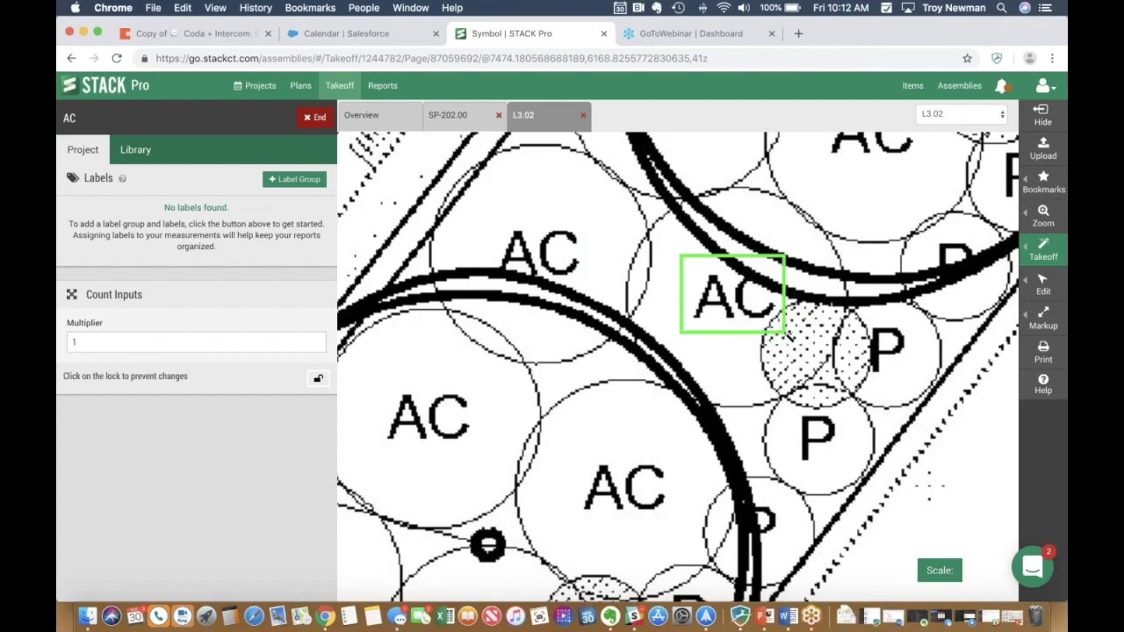
{"action": "left_click_drag", "start_coordinate": [786, 332], "coordinate": [788, 334]}
Run Autocount for AC with the unobstructed AC label inside the lower tree outline as the sample, and end the takeoff
{"action": "mouse_move", "coordinate": [566, 449]}
{"action": "left_mouse_down"}
{"action": "mouse_move", "coordinate": [652, 516]}
{"action": "mouse_move", "coordinate": [686, 526]}
{"action": "left_mouse_up"}
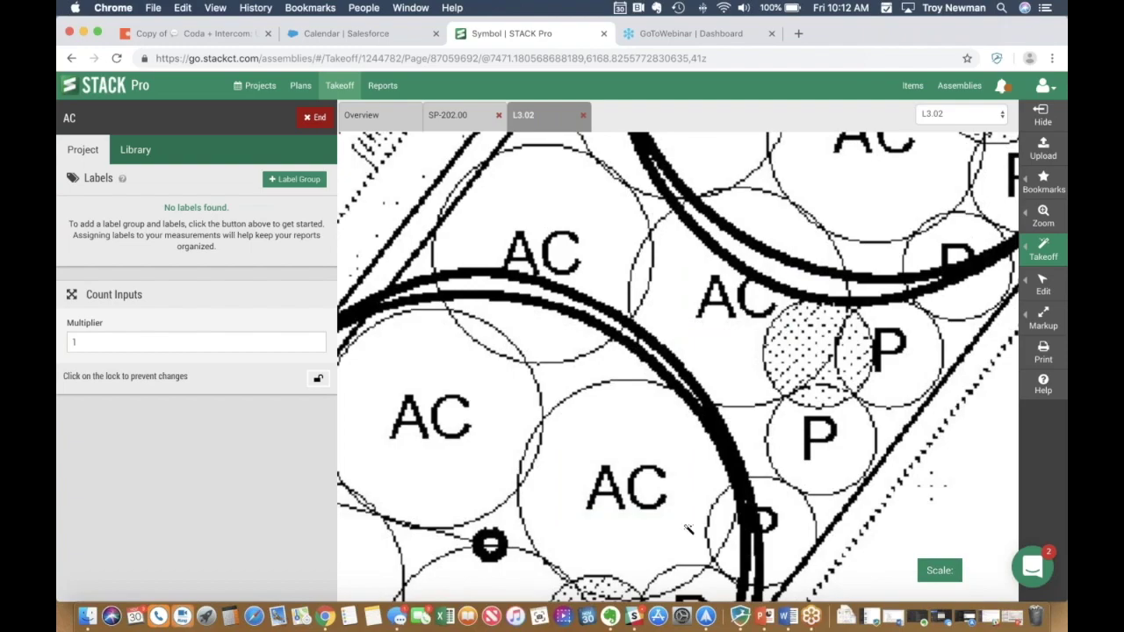
{"action": "left_click", "coordinate": [314, 118]}
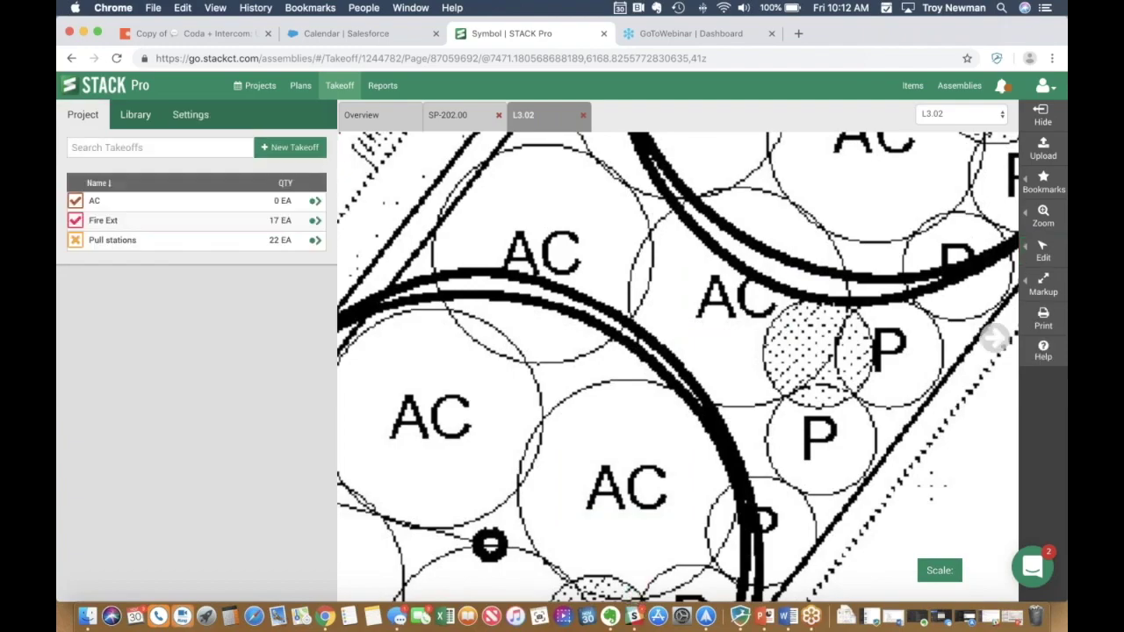
Open plan L5.02 from the project overview and bring up the overlapping tree symbols in the planting bed between the buildings
{"action": "left_click", "coordinate": [395, 120]}
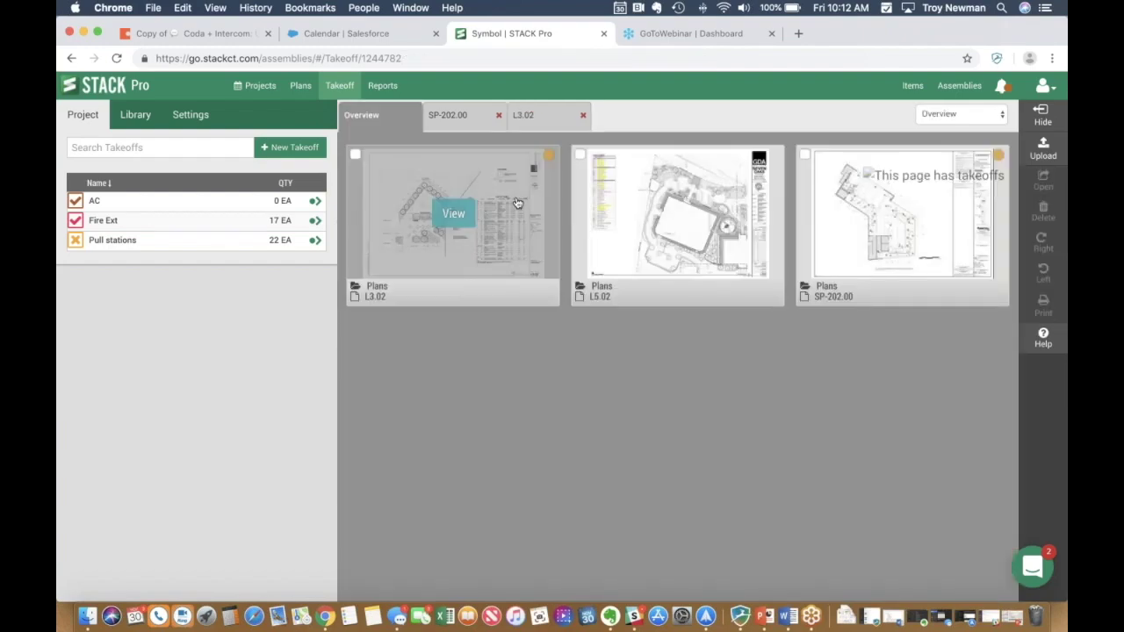
{"action": "mouse_move", "coordinate": [665, 231]}
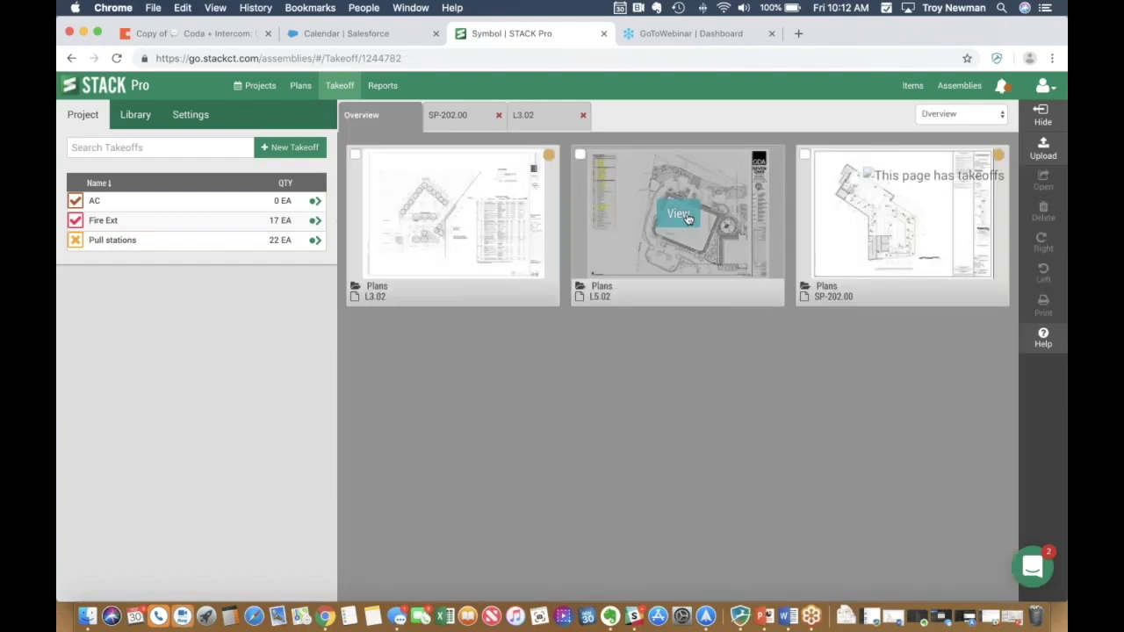
{"action": "left_click", "coordinate": [678, 215]}
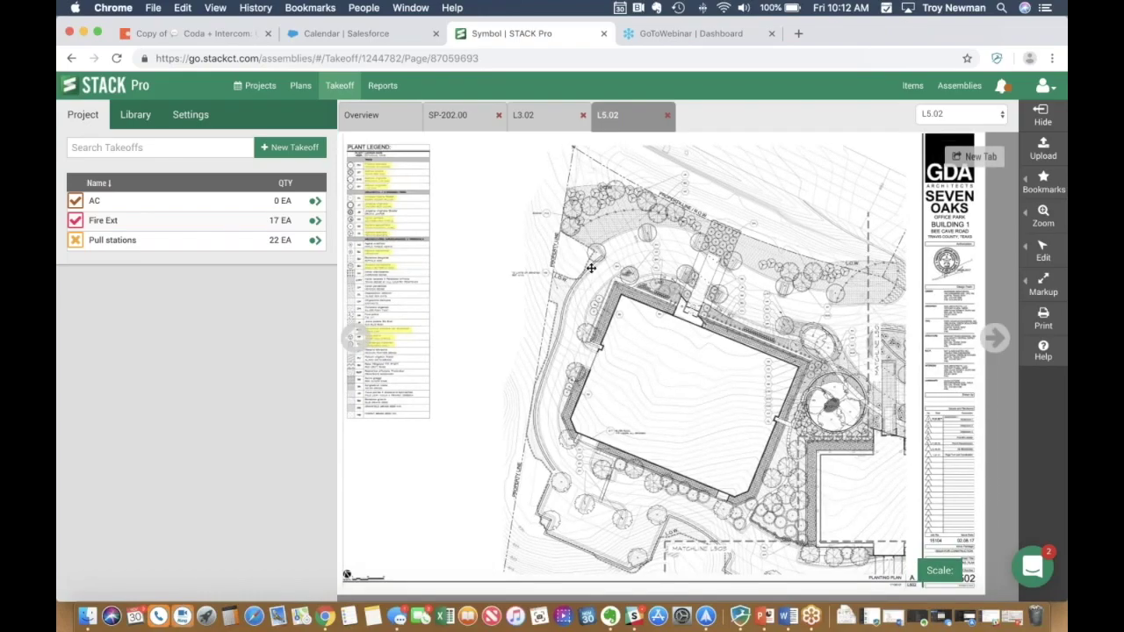
{"action": "scroll", "coordinate": [773, 421], "scroll_direction": "up", "scroll_amount": 5}
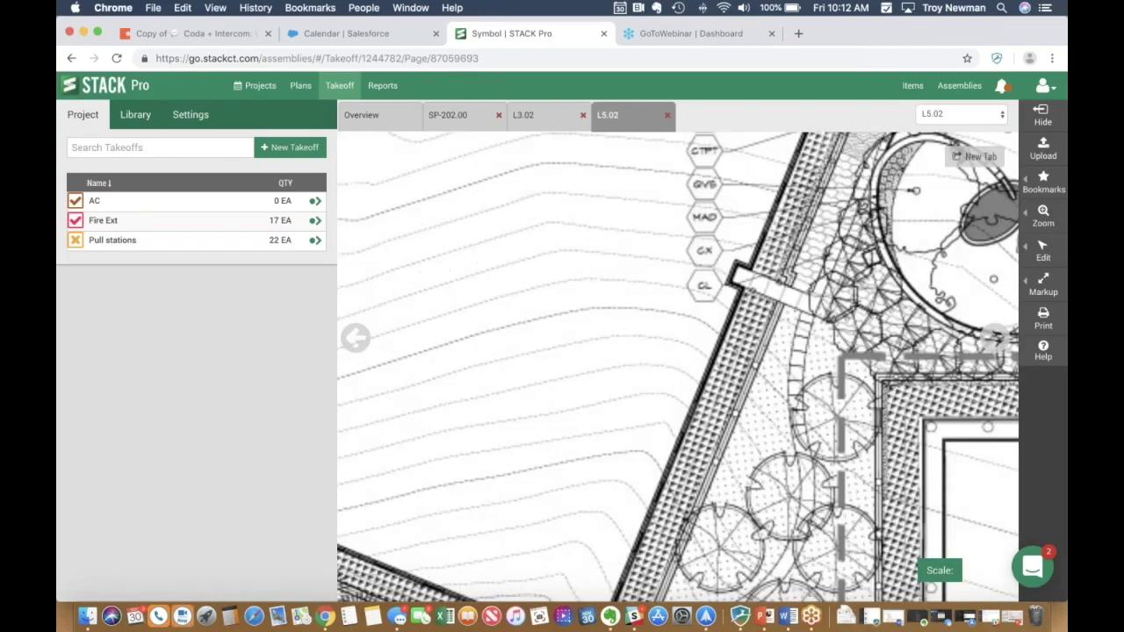
{"action": "left_click_drag", "start_coordinate": [766, 550], "coordinate": [540, 256]}
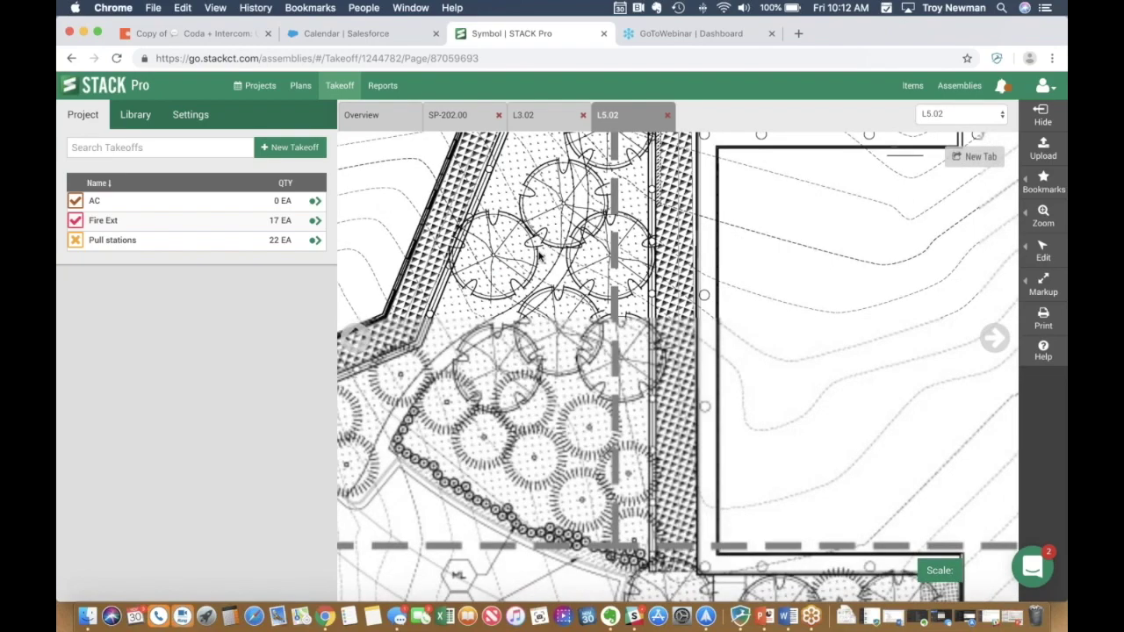
{"action": "scroll", "coordinate": [539, 255], "scroll_direction": "up", "scroll_amount": 2}
{"action": "scroll", "coordinate": [465, 237], "scroll_direction": "up", "scroll_amount": 1}
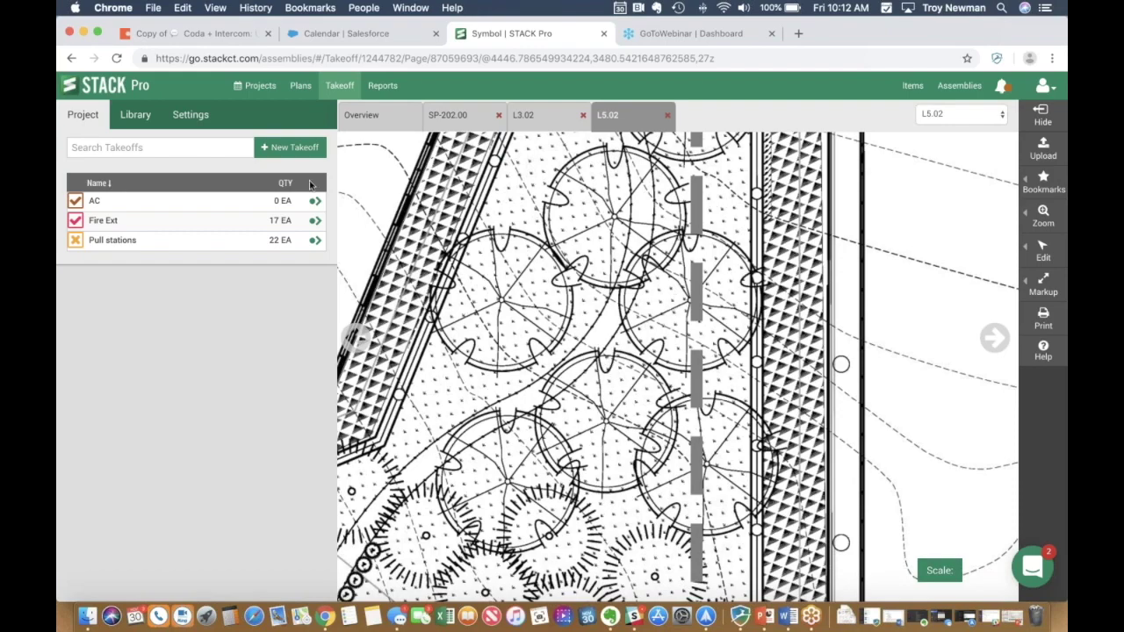
Create a takeoff named "Tree" with the Count measurement type and start it
{"action": "left_click", "coordinate": [292, 148]}
{"action": "type", "text": "Tree"}
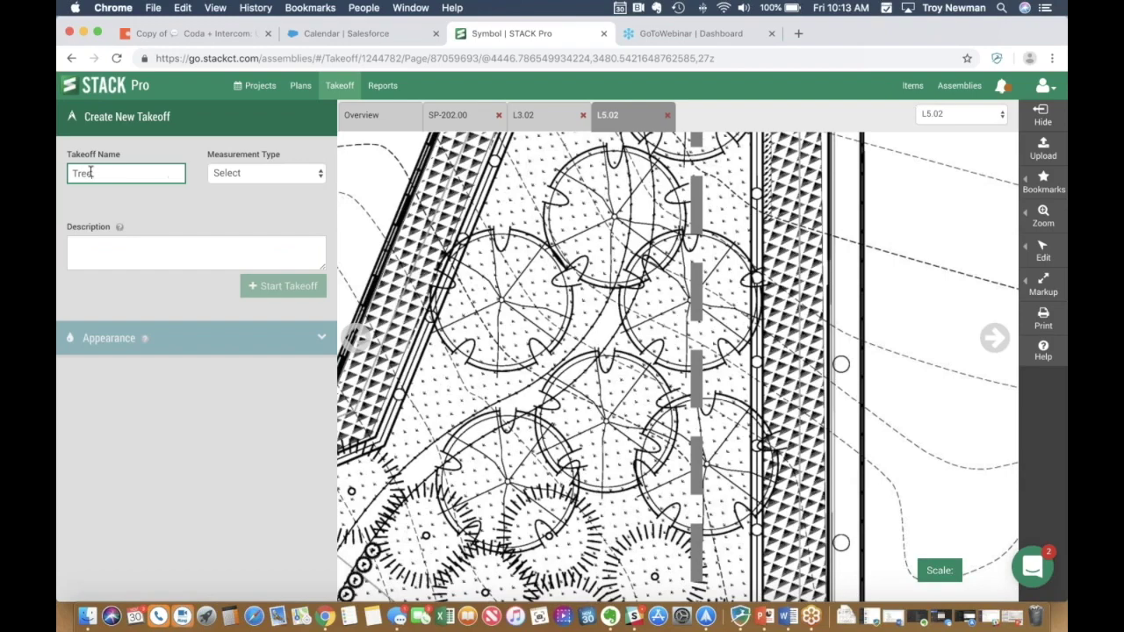
{"action": "left_click", "coordinate": [253, 175]}
{"action": "left_click", "coordinate": [249, 214]}
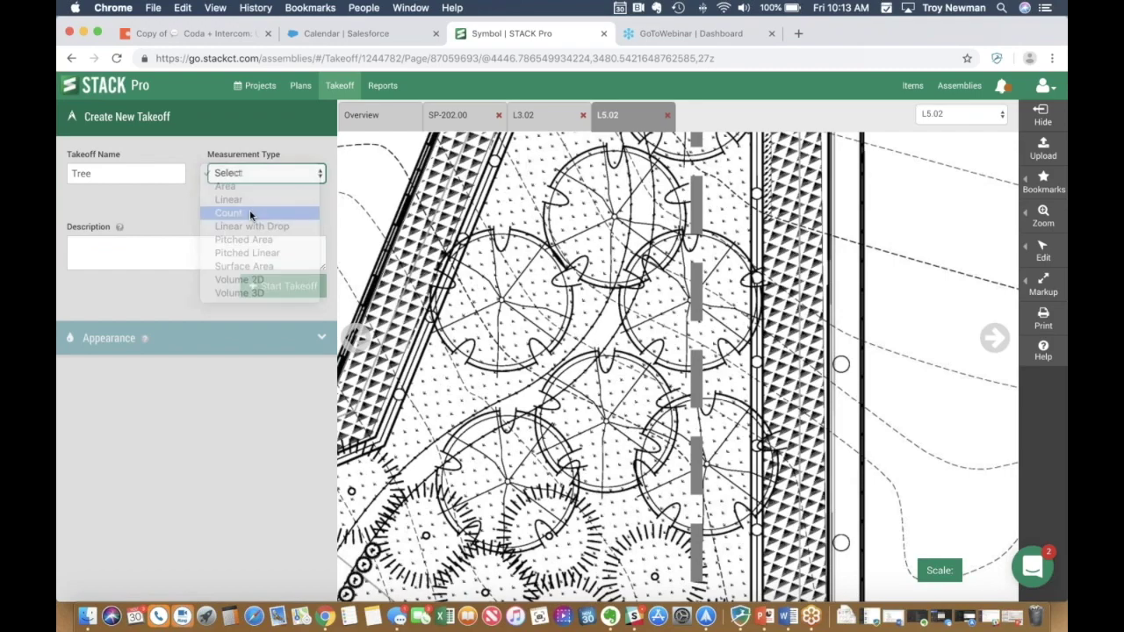
{"action": "left_click", "coordinate": [287, 285]}
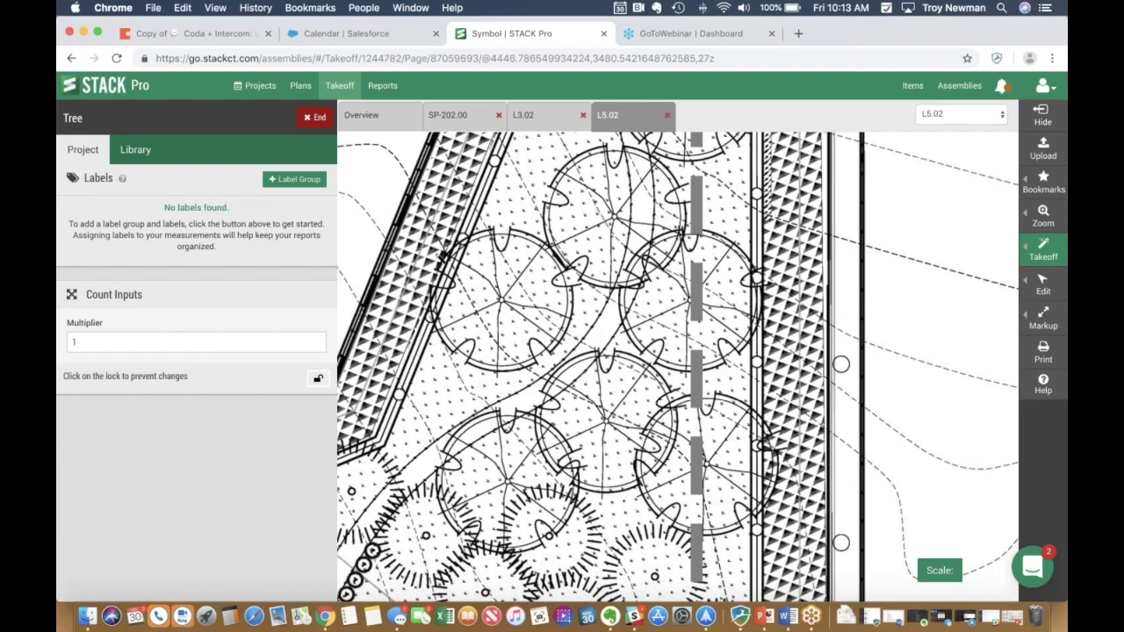
Run Autocount for Tree with the centre of a tree symbol beside the hatched walkway as the sample, and end the takeoff
{"action": "left_click_drag", "start_coordinate": [414, 231], "coordinate": [587, 371]}
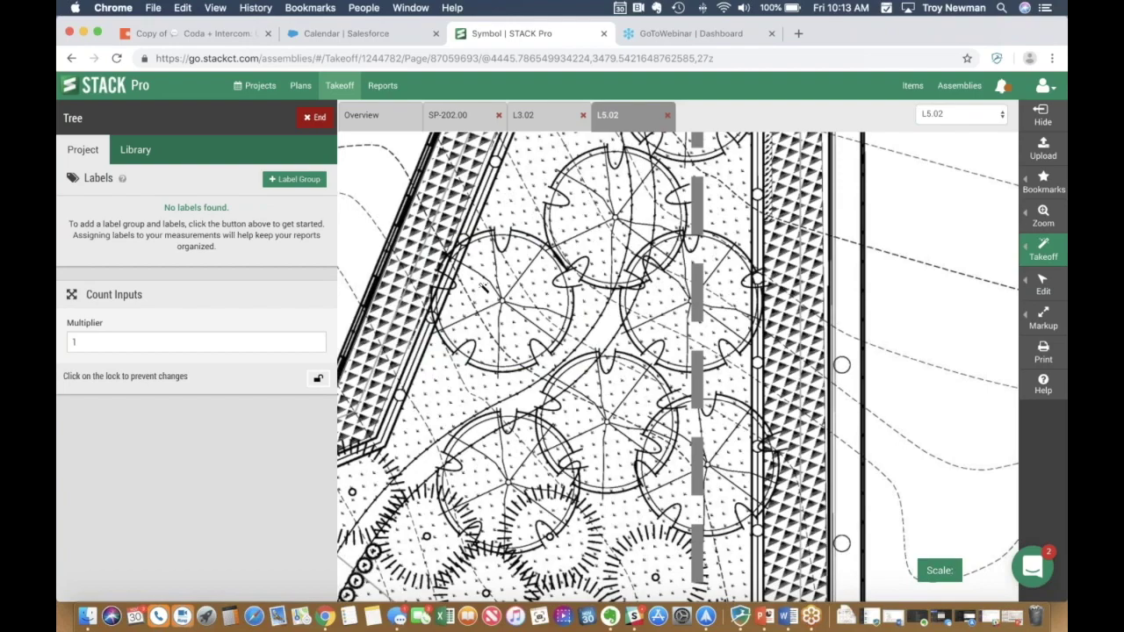
{"action": "left_click_drag", "start_coordinate": [468, 268], "coordinate": [539, 332]}
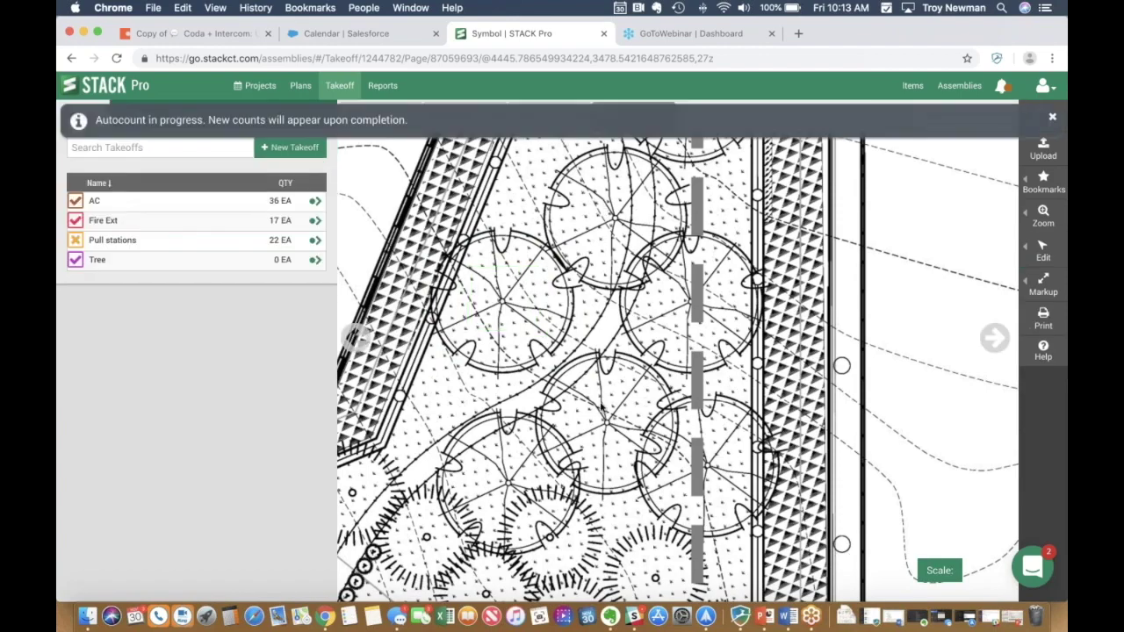
{"action": "scroll", "coordinate": [505, 257], "scroll_direction": "down", "scroll_amount": 3}
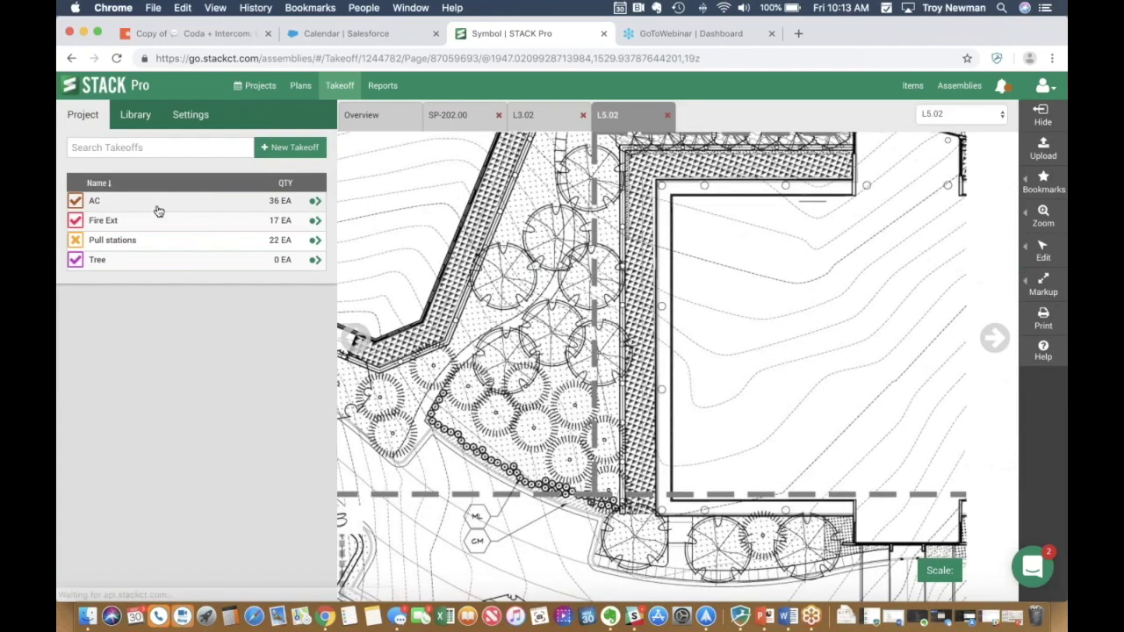
Return to plan L3.02 and check which AC labels in the overlapping plant circles carry Autocount marks
{"action": "left_click", "coordinate": [369, 115]}
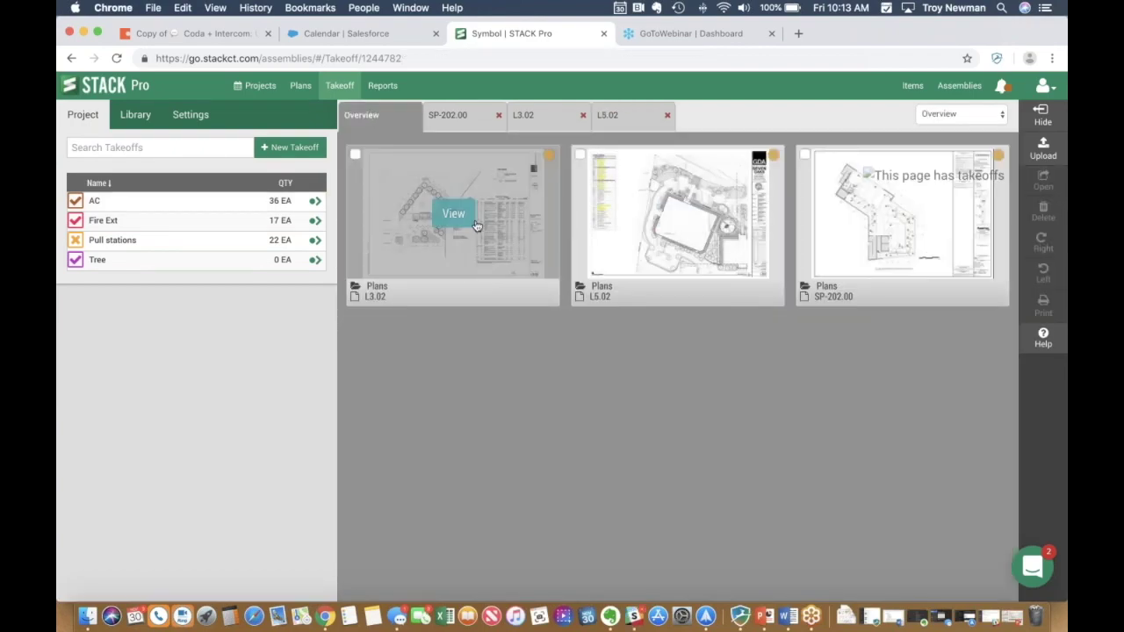
{"action": "left_click", "coordinate": [454, 216]}
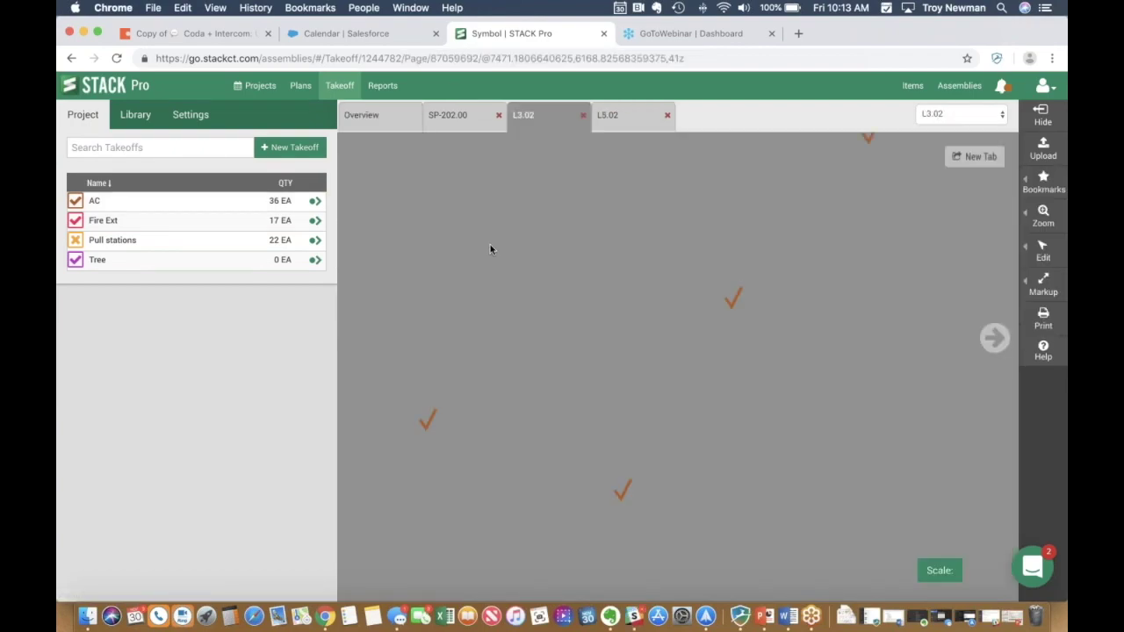
{"action": "scroll", "coordinate": [569, 327], "scroll_direction": "down", "scroll_amount": 2}
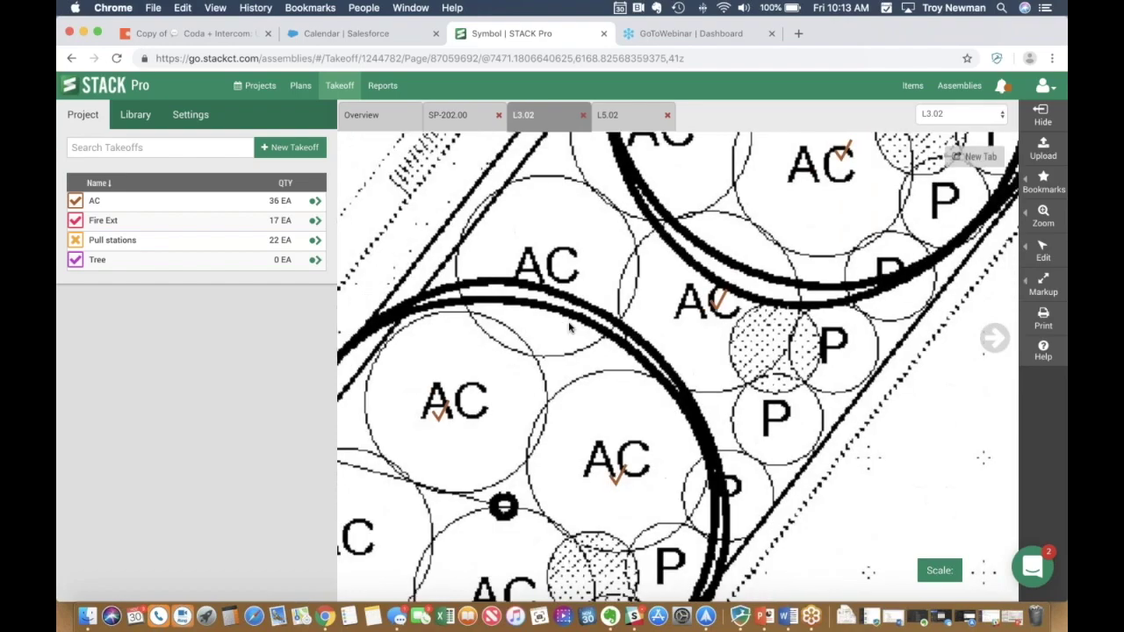
{"action": "scroll", "coordinate": [624, 313], "scroll_direction": "up", "scroll_amount": 2}
{"action": "scroll", "coordinate": [703, 272], "scroll_direction": "up", "scroll_amount": 2}
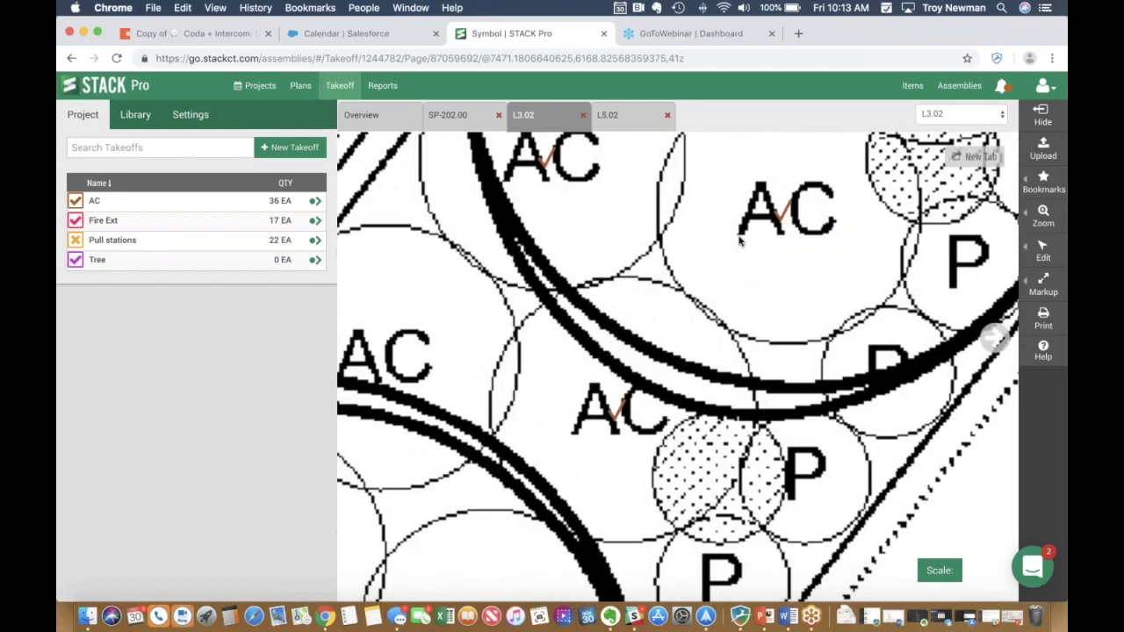
{"action": "scroll", "coordinate": [741, 242], "scroll_direction": "down", "scroll_amount": 2}
{"action": "left_click_drag", "start_coordinate": [652, 304], "coordinate": [828, 81]}
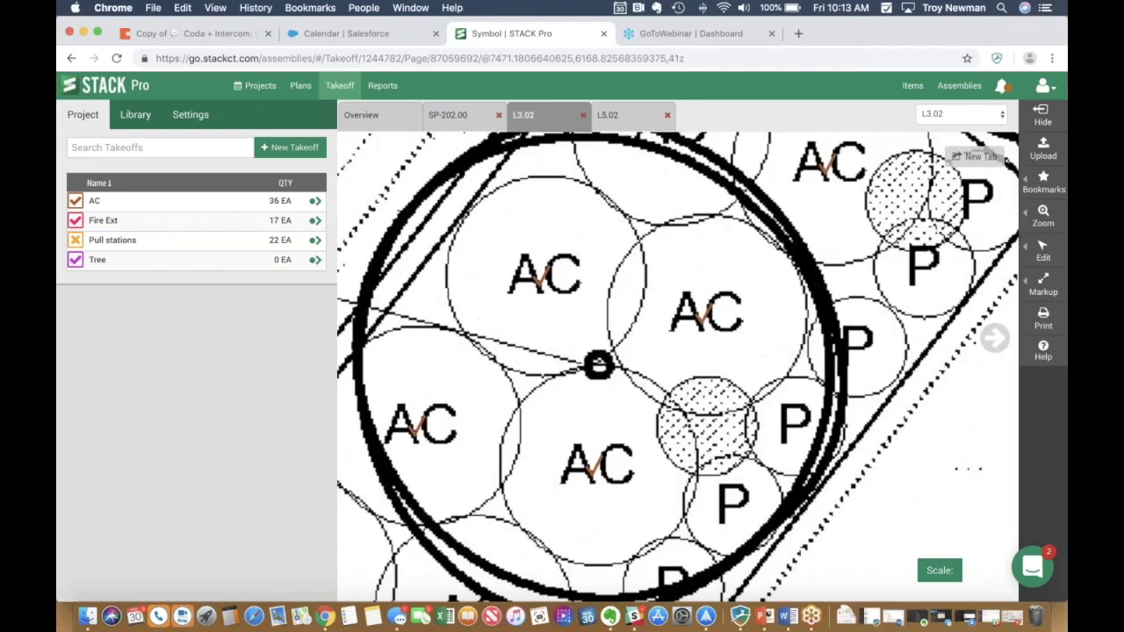
{"action": "left_click_drag", "start_coordinate": [779, 183], "coordinate": [630, 352]}
{"action": "mouse_move", "coordinate": [819, 198]}
{"action": "left_mouse_down"}
{"action": "mouse_move", "coordinate": [748, 294]}
{"action": "mouse_move", "coordinate": [601, 290]}
{"action": "left_mouse_up"}
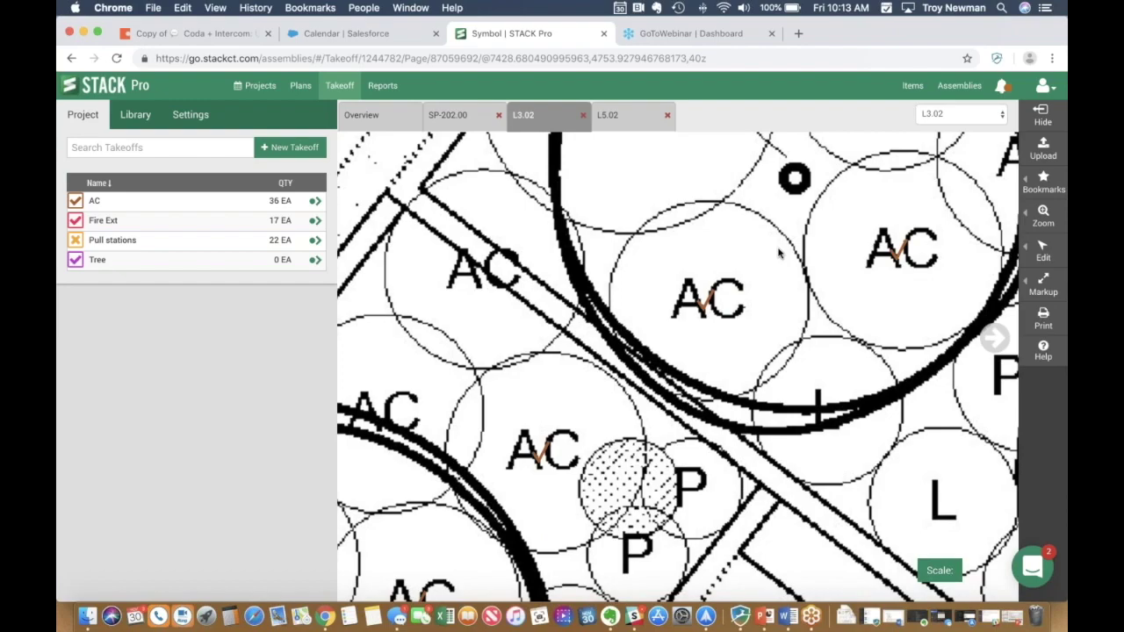
Check the AC count marks along the diagonal planting strip down to the circles beside the 13-KBS callout
{"action": "scroll", "coordinate": [778, 253], "scroll_direction": "down", "scroll_amount": 1}
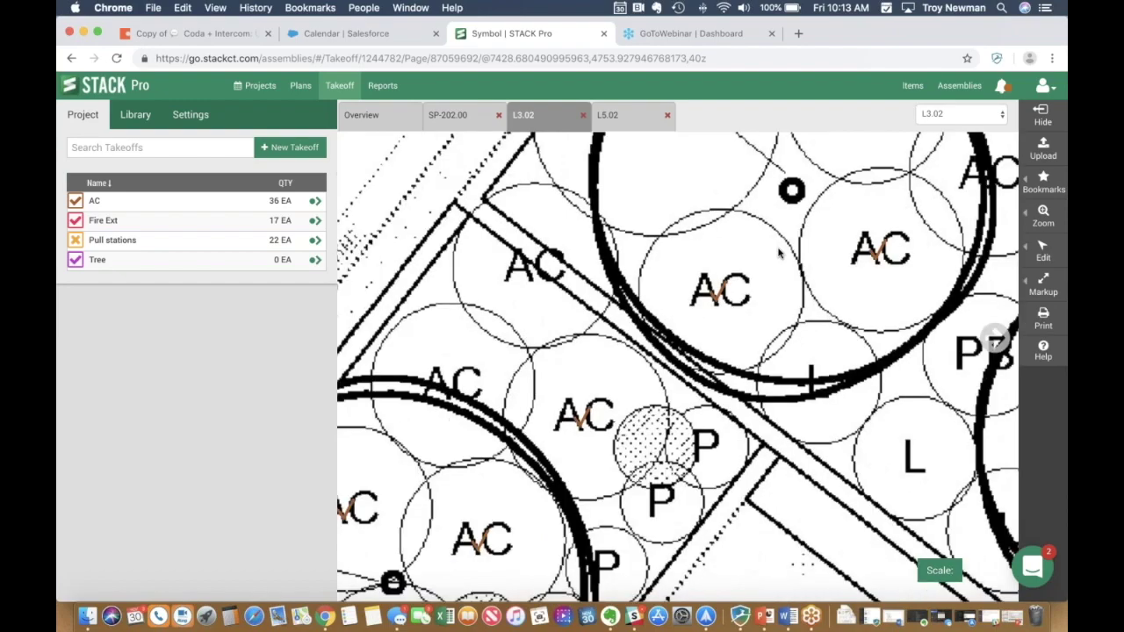
{"action": "scroll", "coordinate": [778, 253], "scroll_direction": "down", "scroll_amount": 4}
{"action": "scroll", "coordinate": [703, 205], "scroll_direction": "right", "scroll_amount": 5}
{"action": "scroll", "coordinate": [702, 206], "scroll_direction": "down", "scroll_amount": 3}
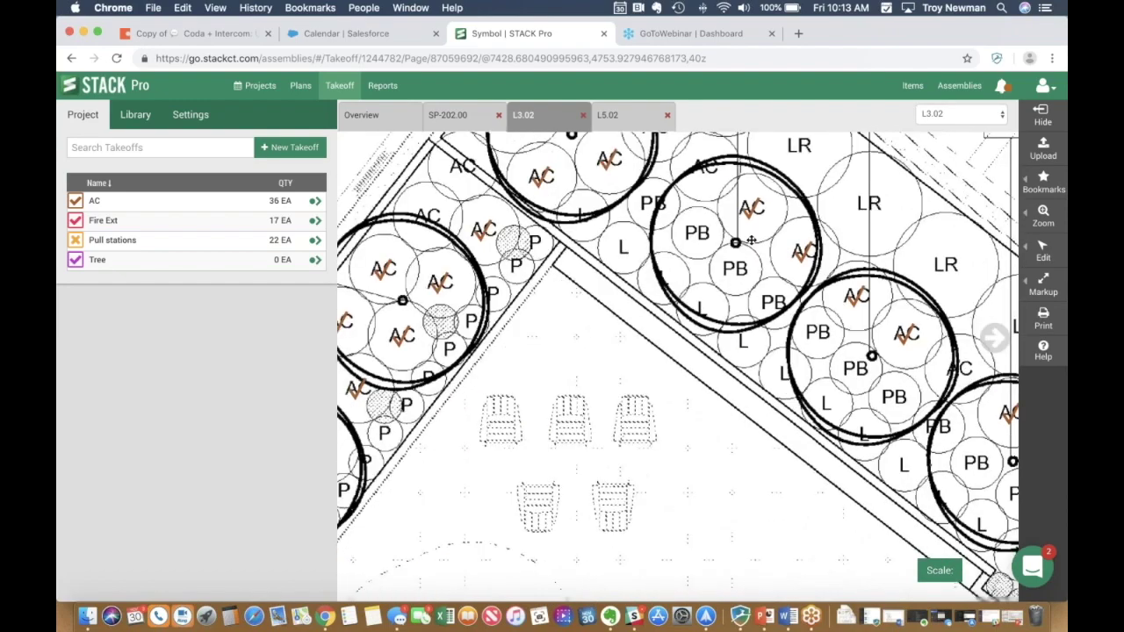
{"action": "scroll", "coordinate": [752, 240], "scroll_direction": "right", "scroll_amount": 4}
{"action": "scroll", "coordinate": [752, 239], "scroll_direction": "down", "scroll_amount": 3}
{"action": "scroll", "coordinate": [730, 231], "scroll_direction": "right", "scroll_amount": 7}
{"action": "scroll", "coordinate": [731, 231], "scroll_direction": "down", "scroll_amount": 6}
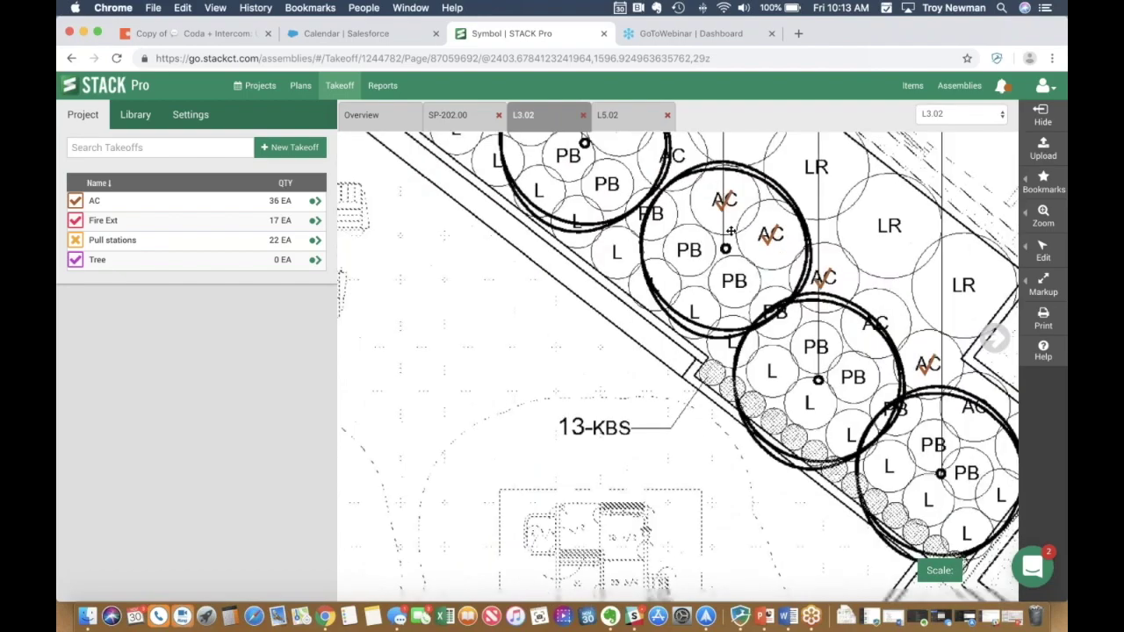
{"action": "scroll", "coordinate": [730, 231], "scroll_direction": "right", "scroll_amount": 4}
{"action": "scroll", "coordinate": [730, 231], "scroll_direction": "down", "scroll_amount": 4}
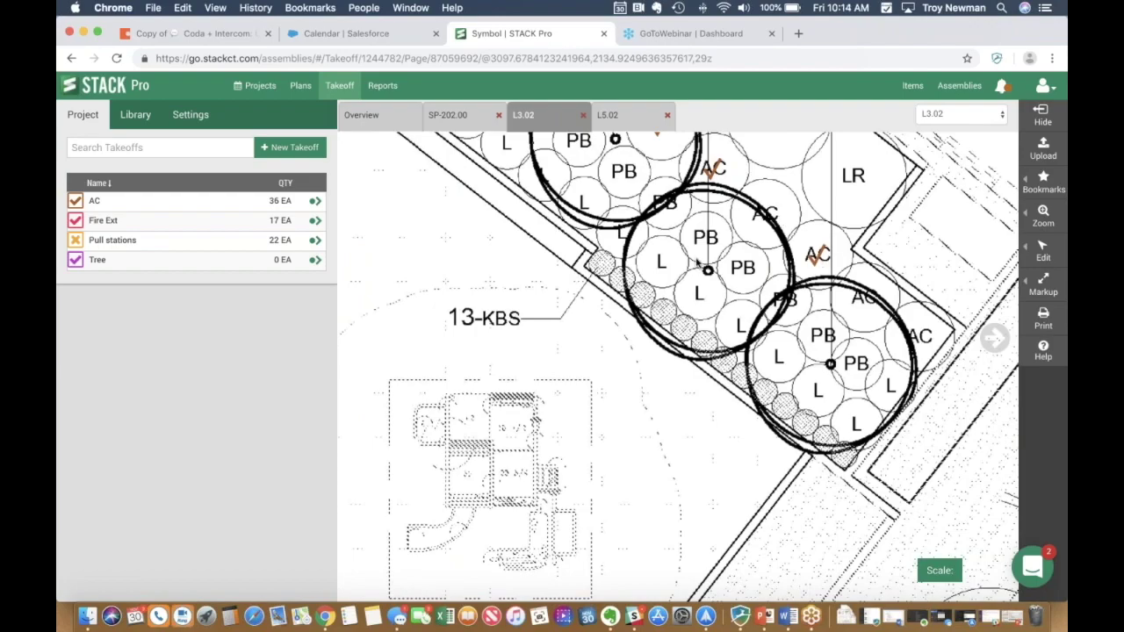
On plan L5.02, create a takeoff named "Shrub" with the Count measurement type and start it for the double row of three-spoke circles
{"action": "left_click", "coordinate": [614, 116]}
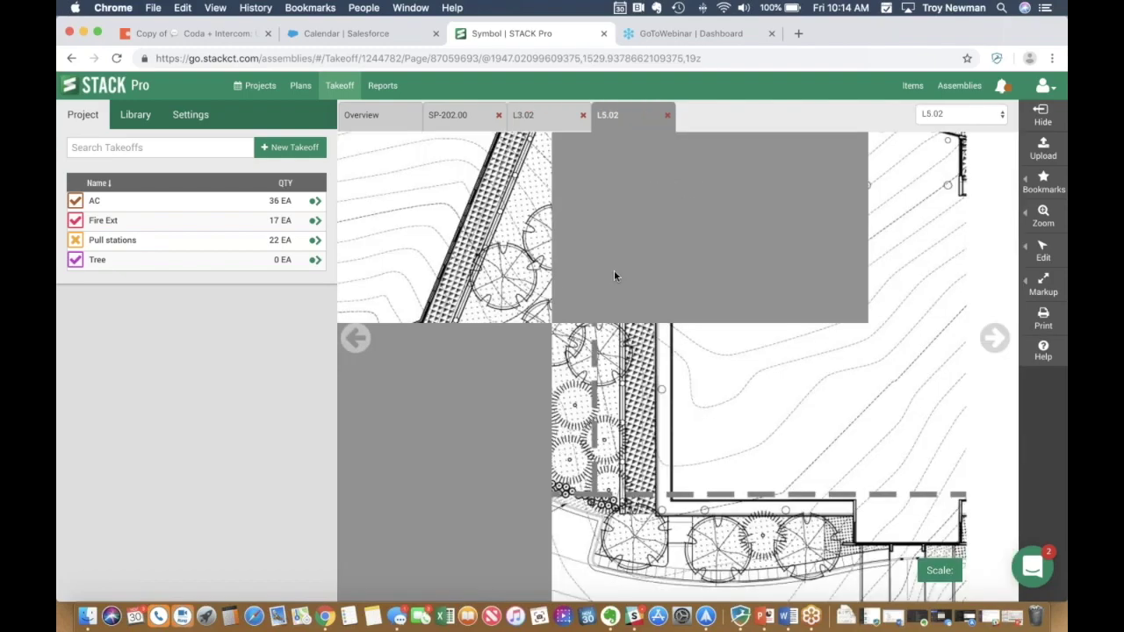
{"action": "scroll", "coordinate": [669, 406], "scroll_direction": "down", "scroll_amount": 3}
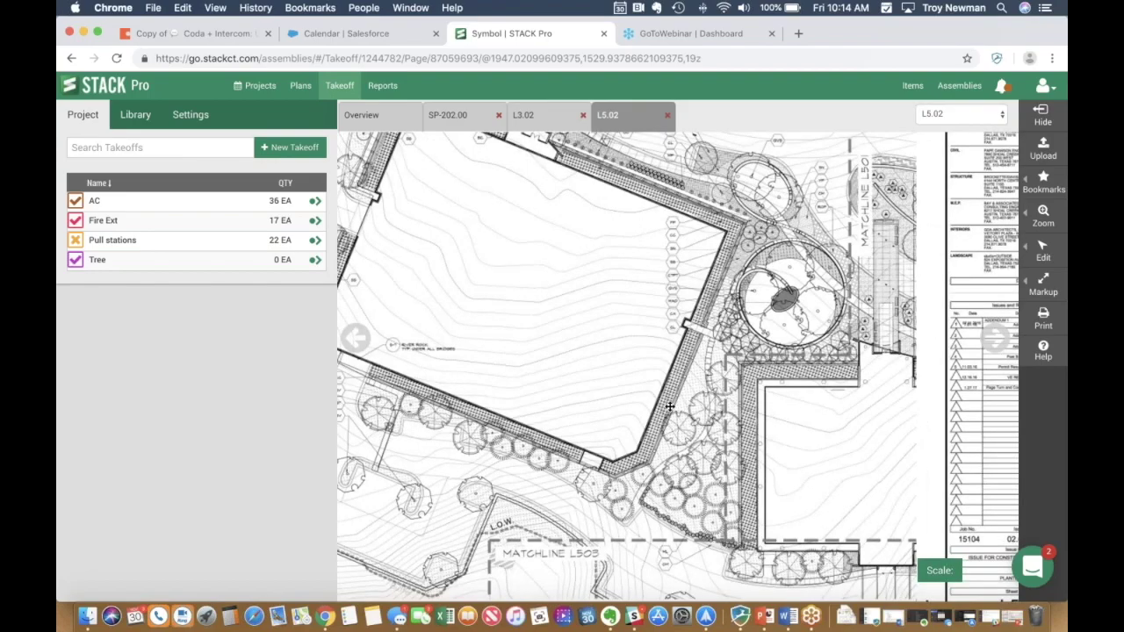
{"action": "scroll", "coordinate": [669, 407], "scroll_direction": "up", "scroll_amount": 5}
{"action": "scroll", "coordinate": [676, 406], "scroll_direction": "up", "scroll_amount": 3}
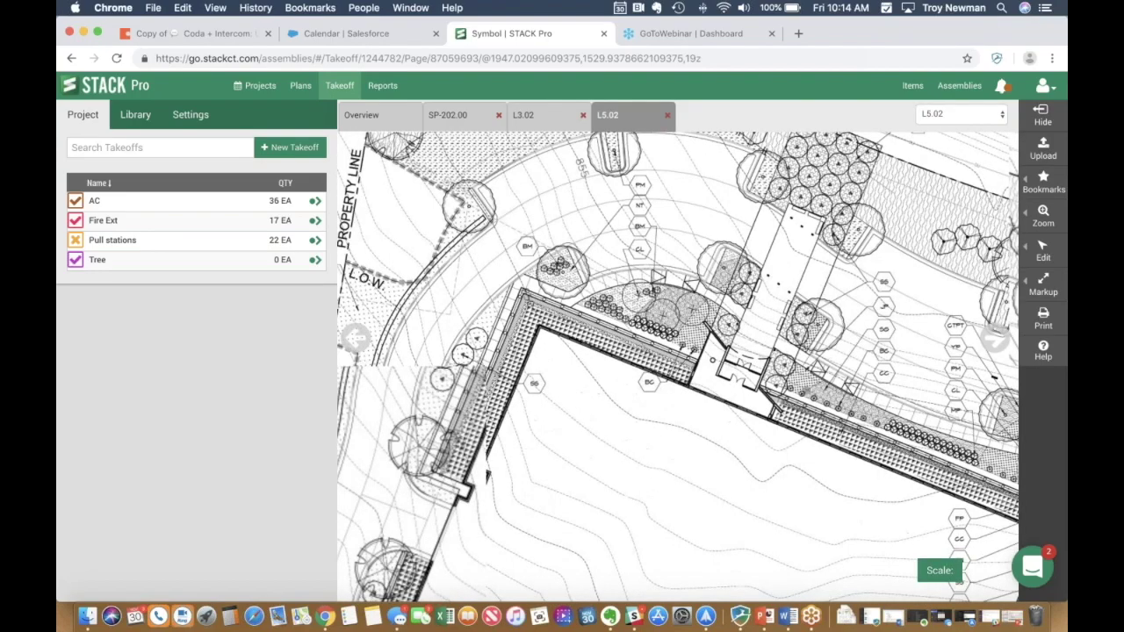
{"action": "scroll", "coordinate": [628, 316], "scroll_direction": "up", "scroll_amount": 8}
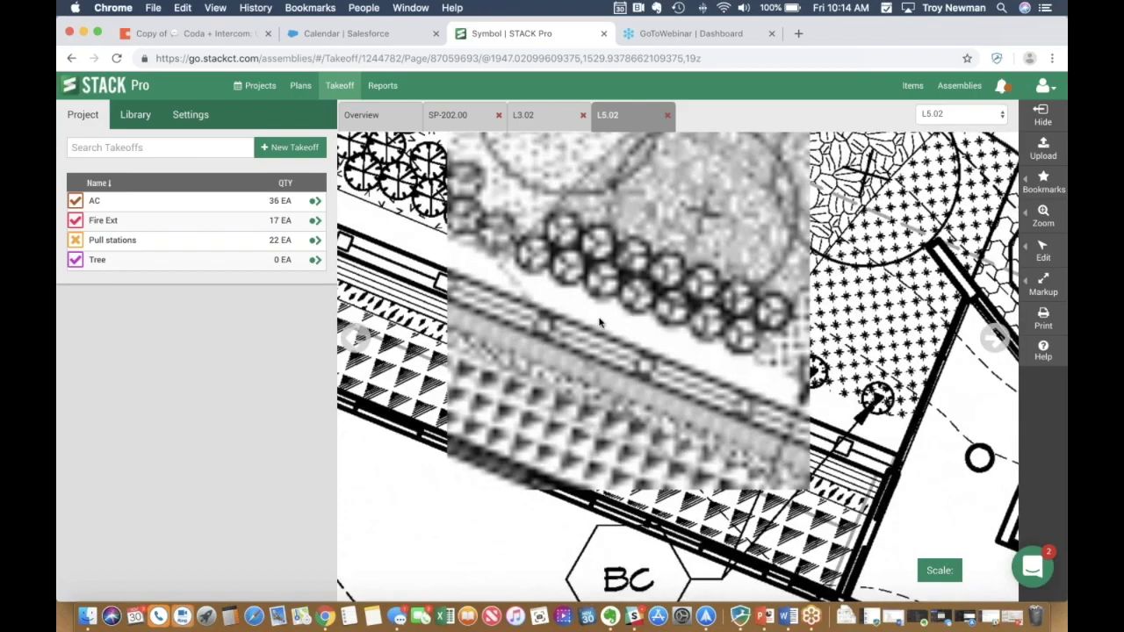
{"action": "scroll", "coordinate": [602, 316], "scroll_direction": "up", "scroll_amount": 3}
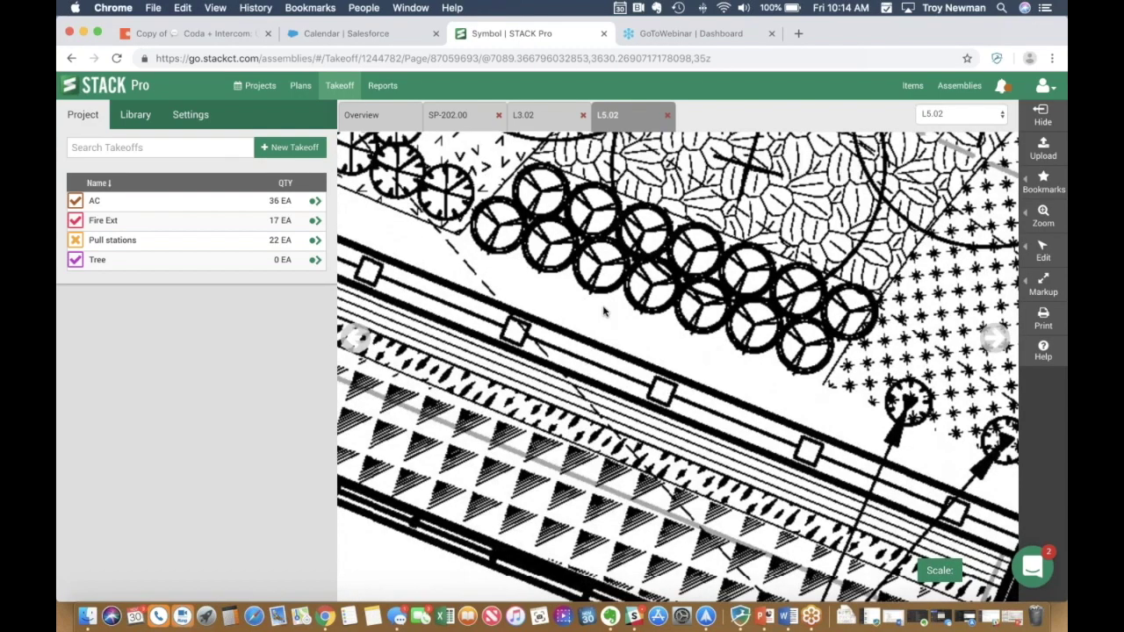
{"action": "scroll", "coordinate": [493, 261], "scroll_direction": "up", "scroll_amount": 2}
{"action": "left_click", "coordinate": [290, 146]}
{"action": "type", "text": "Shrub"}
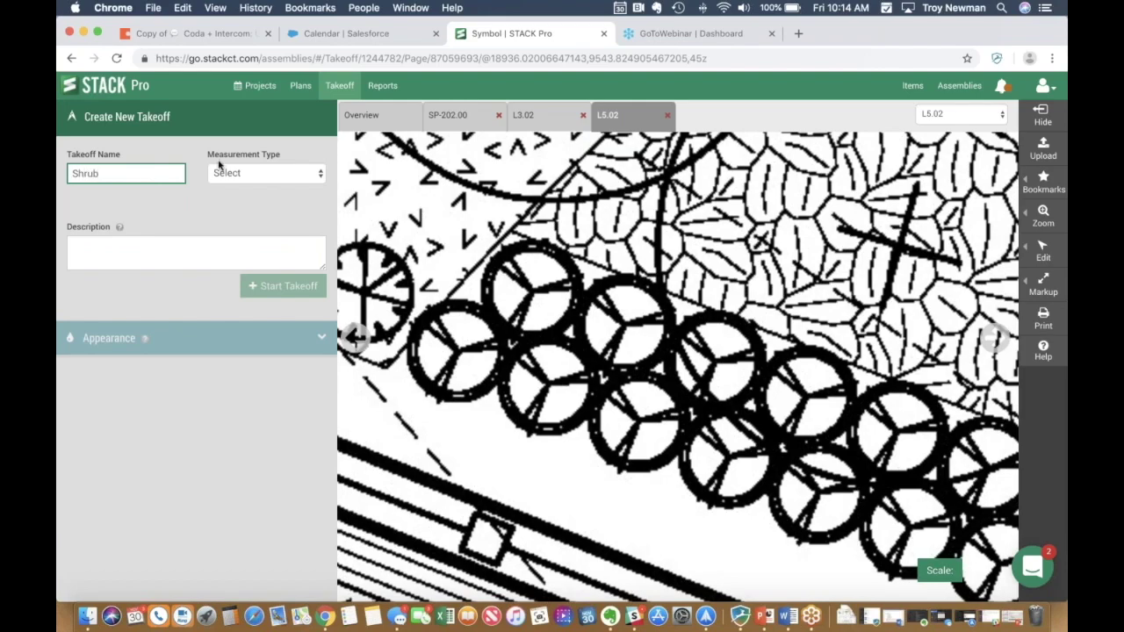
{"action": "left_click", "coordinate": [260, 173]}
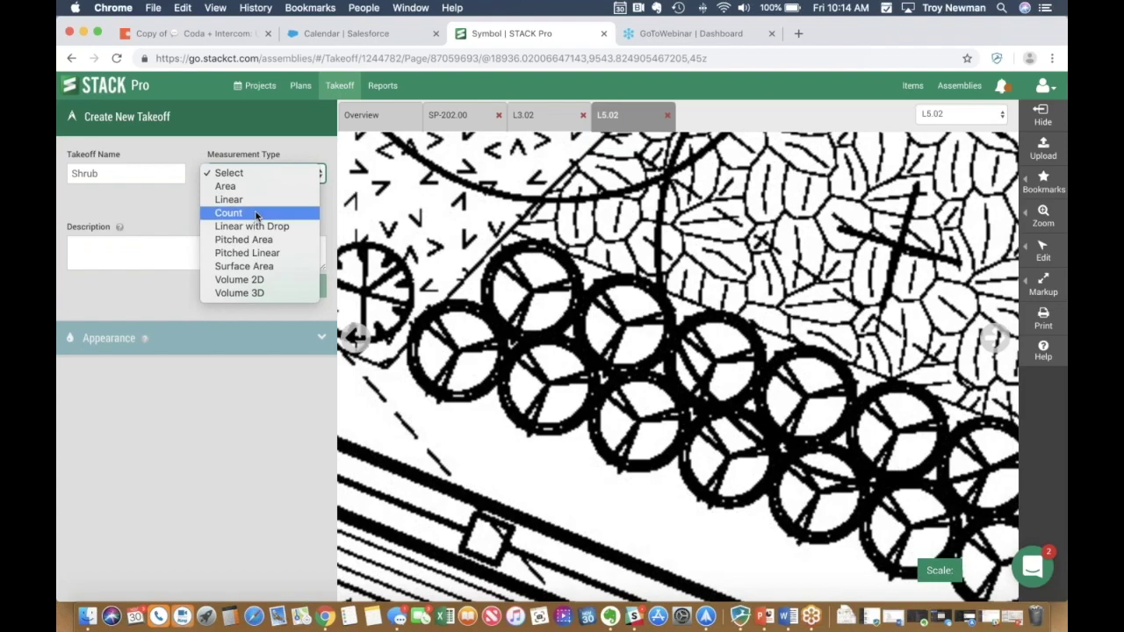
{"action": "left_click", "coordinate": [228, 212]}
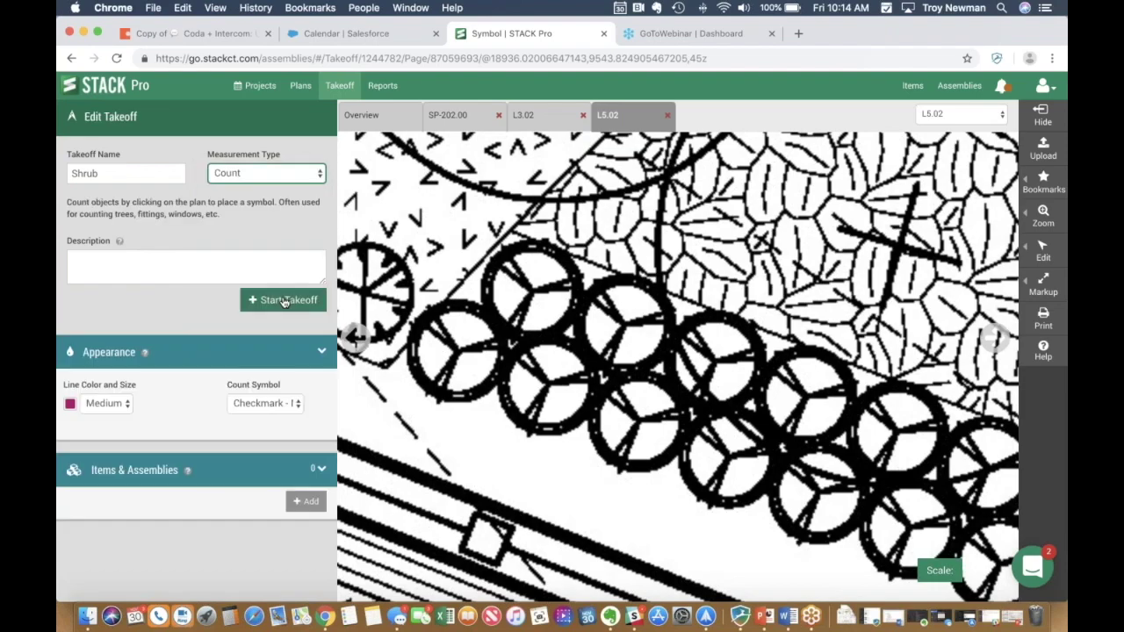
{"action": "left_click", "coordinate": [284, 301]}
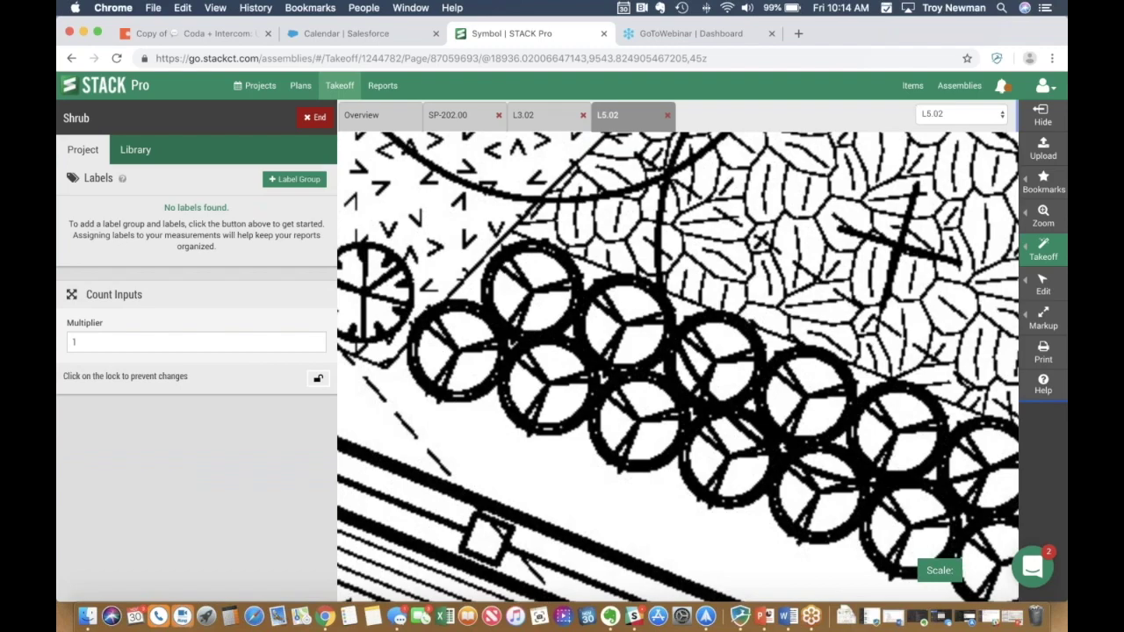
Run Autocount for Shrub with the uppermost three-spoke circle of the double row as the sample
{"action": "left_click_drag", "start_coordinate": [474, 244], "coordinate": [615, 339]}
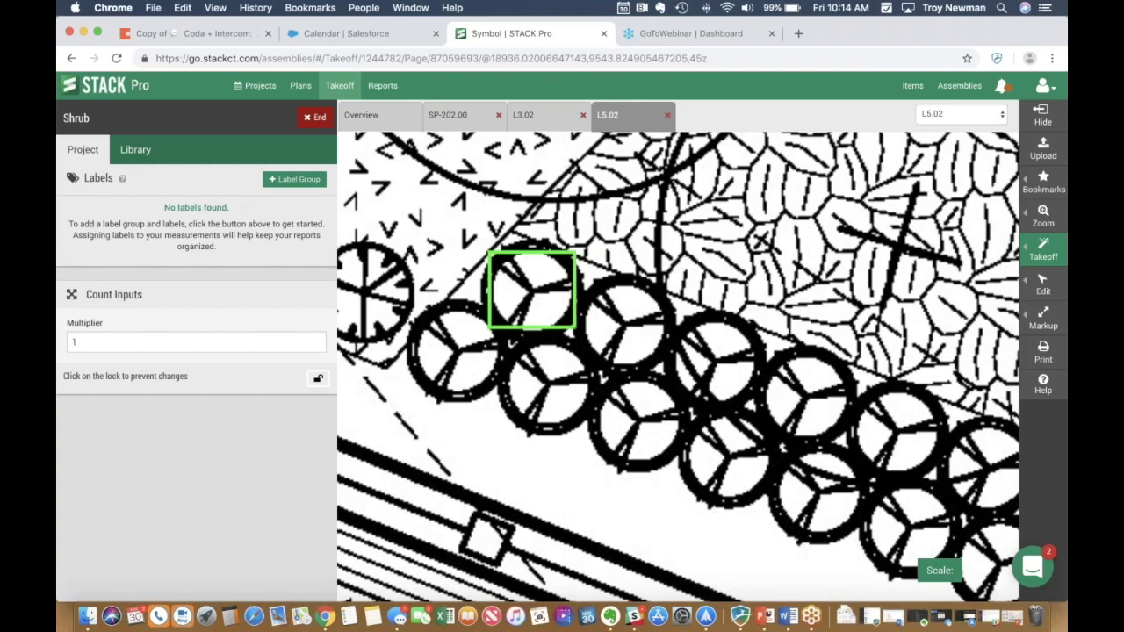
{"action": "left_click", "coordinate": [575, 328]}
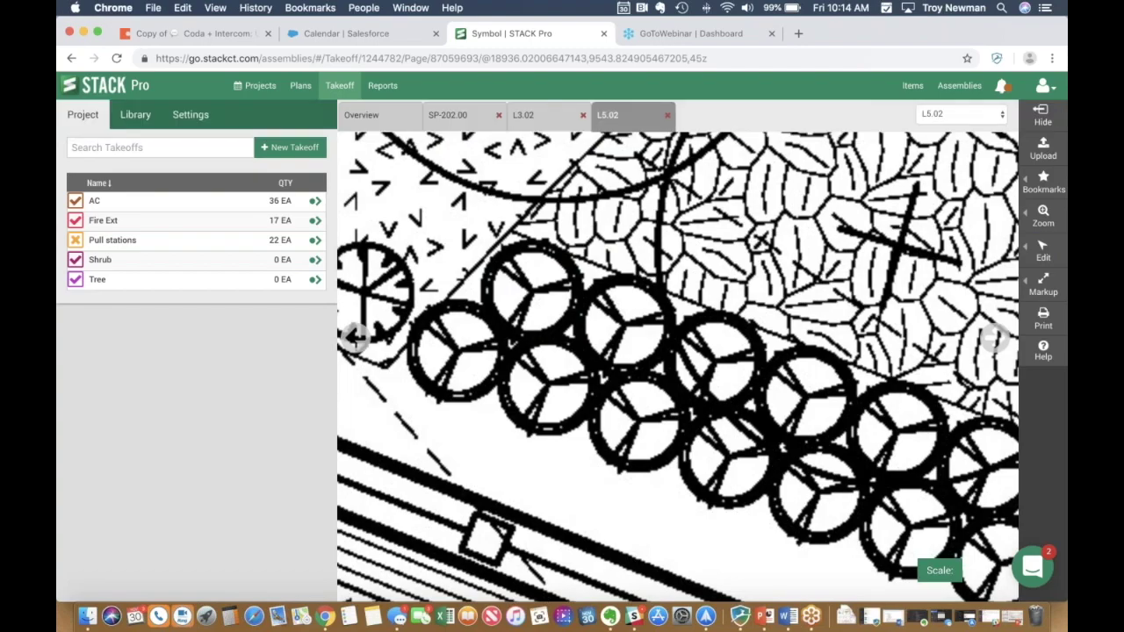
Create a Count takeoff named "Plant" and run Autocount with the topmost many-spoked circle of the neighbouring cluster as the sample
{"action": "scroll", "coordinate": [681, 281], "scroll_direction": "down", "scroll_amount": 3}
{"action": "left_click_drag", "start_coordinate": [569, 234], "coordinate": [773, 305]}
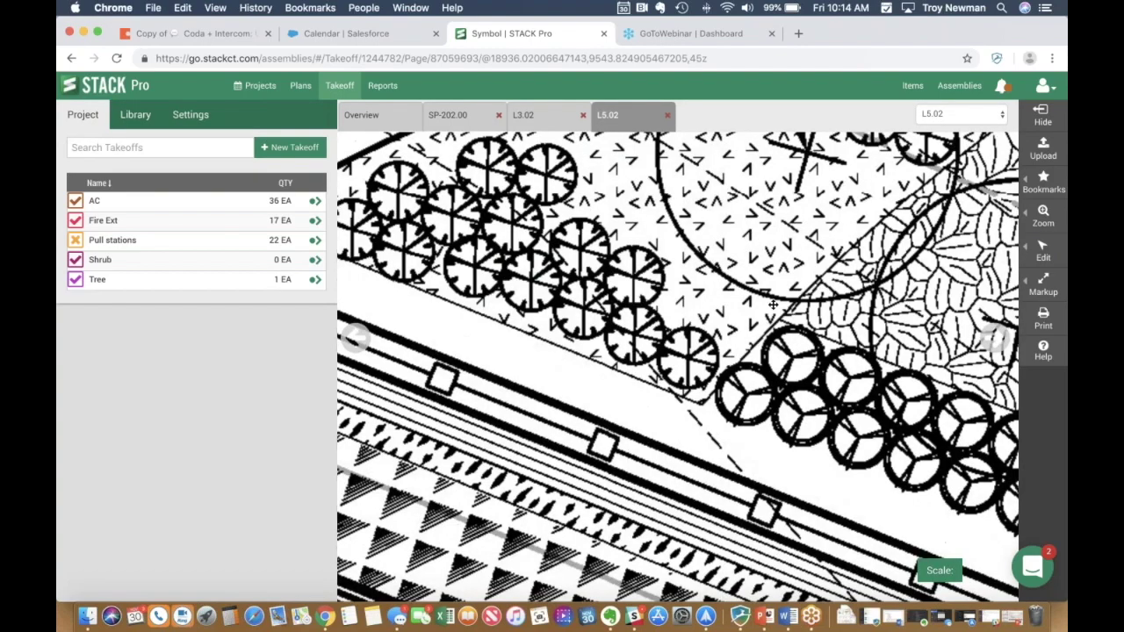
{"action": "left_click", "coordinate": [290, 147]}
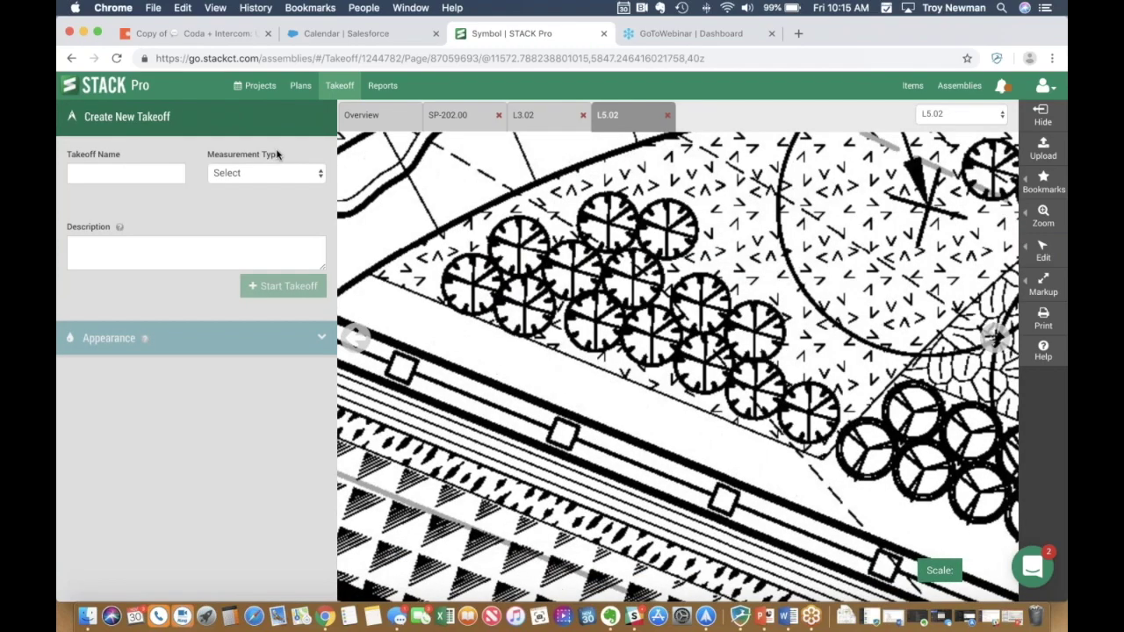
{"action": "left_click", "coordinate": [165, 175]}
{"action": "type", "text": "Plant"}
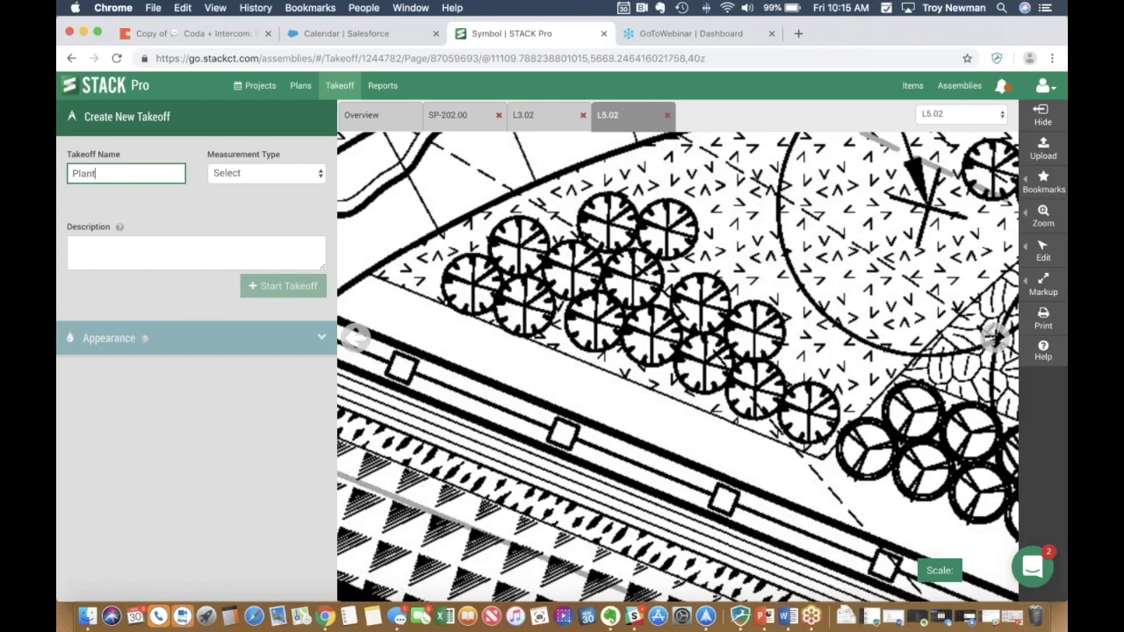
{"action": "left_click", "coordinate": [263, 173]}
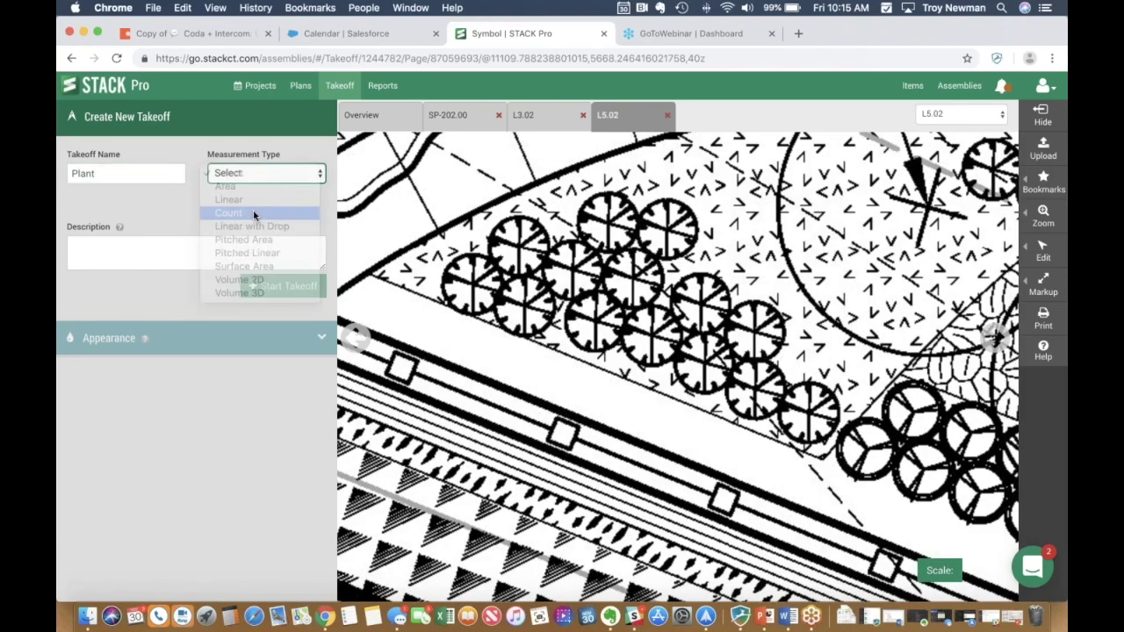
{"action": "left_click", "coordinate": [253, 216]}
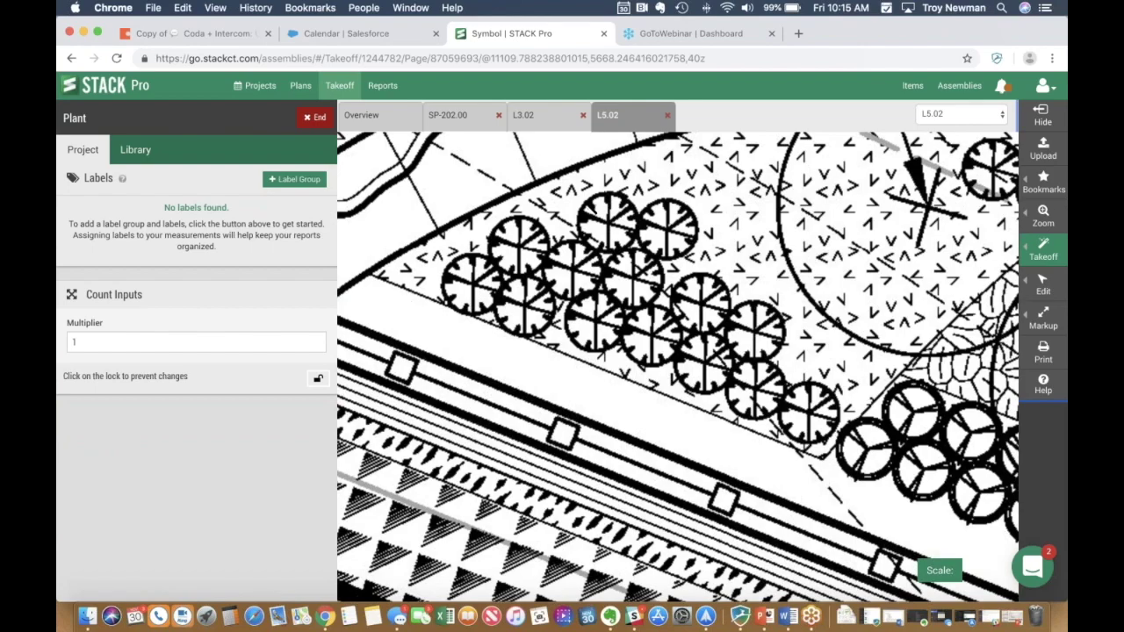
{"action": "left_click", "coordinate": [608, 223]}
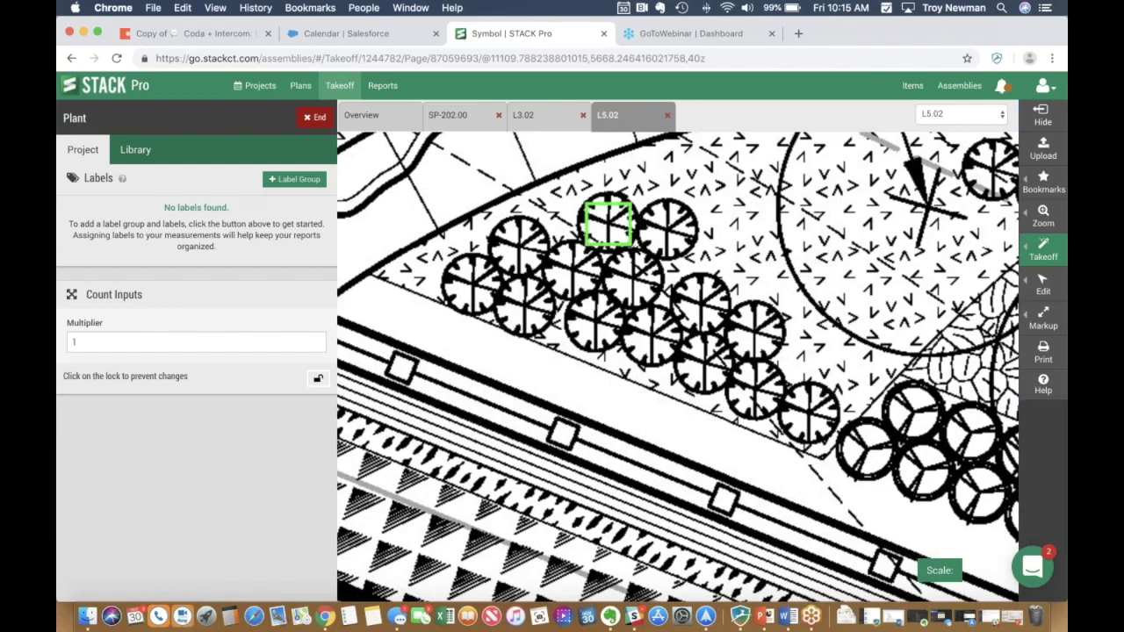
Create a Count takeoff named "Plant 3" and run Autocount with one hatched triangle from the band along the wall as the sample
{"action": "scroll", "coordinate": [645, 252], "scroll_direction": "down", "scroll_amount": 2}
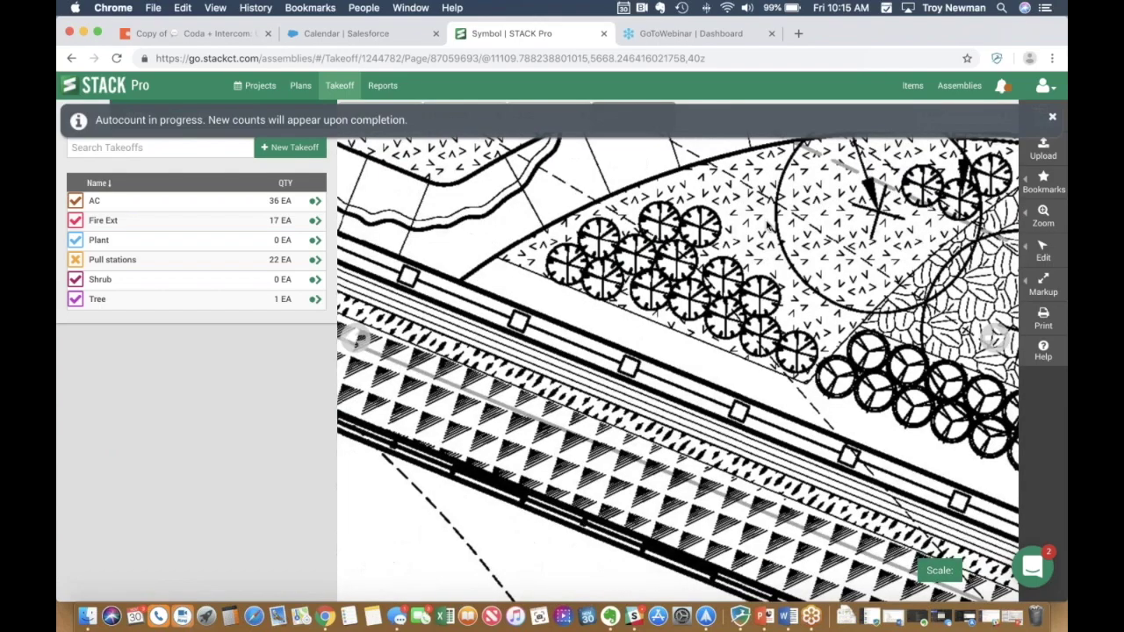
{"action": "scroll", "coordinate": [743, 290], "scroll_direction": "down", "scroll_amount": 2}
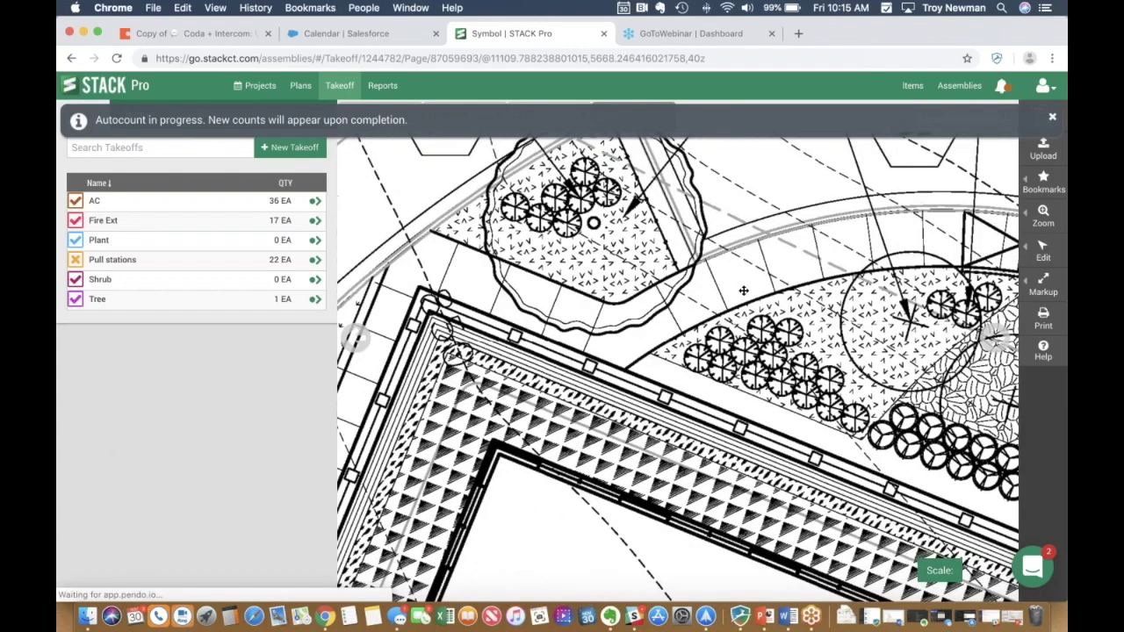
{"action": "scroll", "coordinate": [525, 297], "scroll_direction": "up", "scroll_amount": 5}
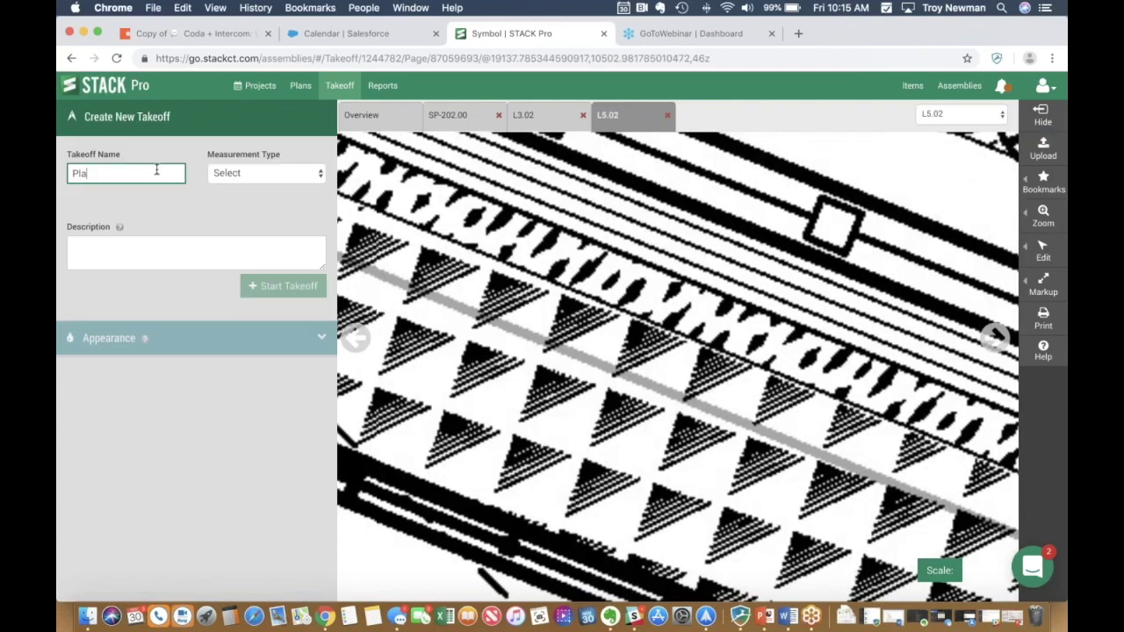
{"action": "type", "text": "nt 3"}
{"action": "left_click", "coordinate": [256, 173]}
{"action": "left_click", "coordinate": [251, 215]}
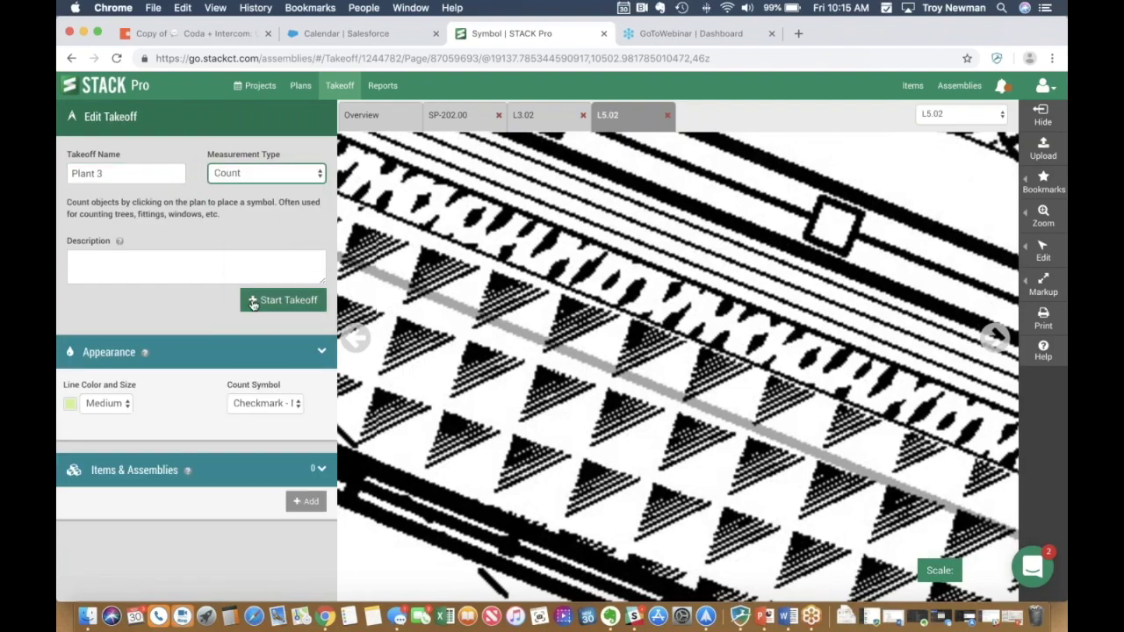
{"action": "left_click", "coordinate": [261, 301]}
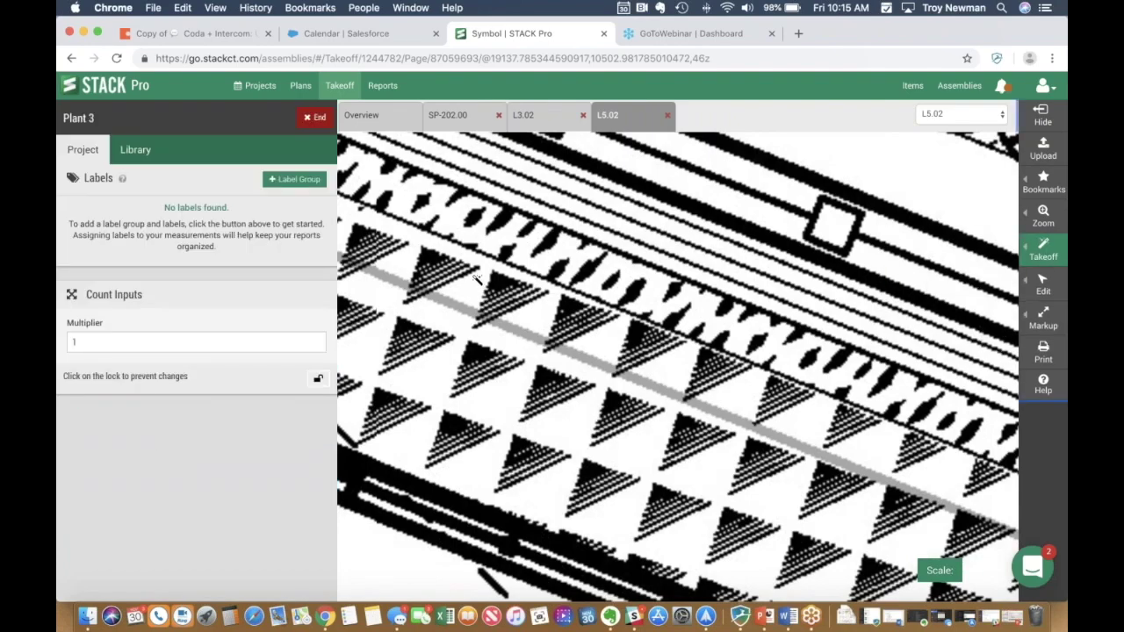
{"action": "left_click_drag", "start_coordinate": [474, 275], "coordinate": [541, 331]}
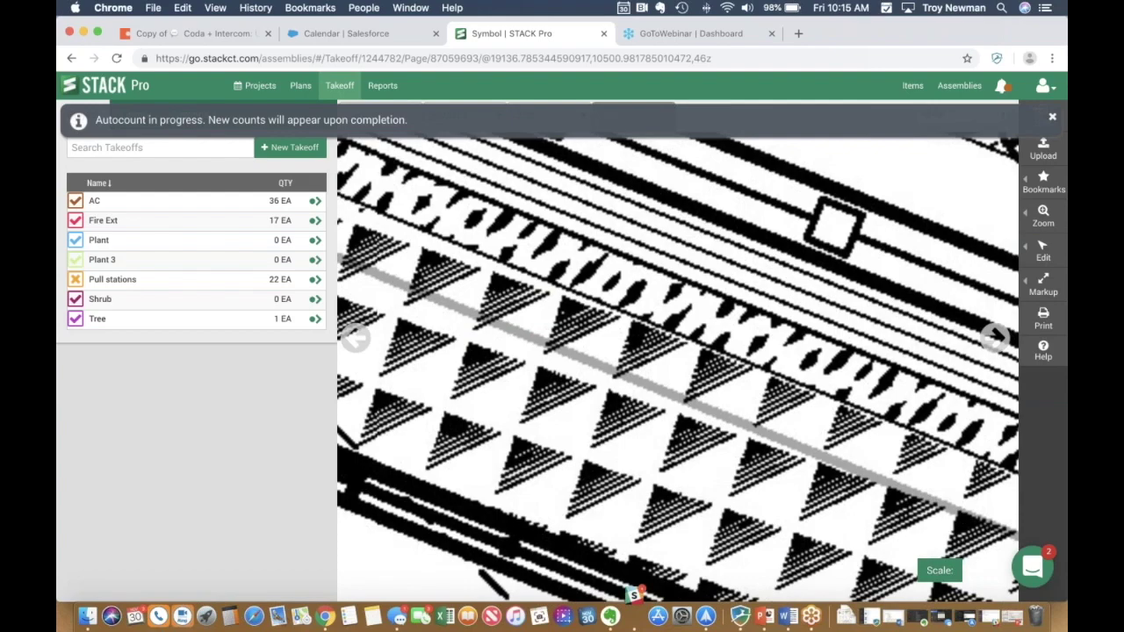
Check the status of the Autocount jobs in the notifications and look over the AC marks on plan L3.02
{"action": "left_click", "coordinate": [1002, 86]}
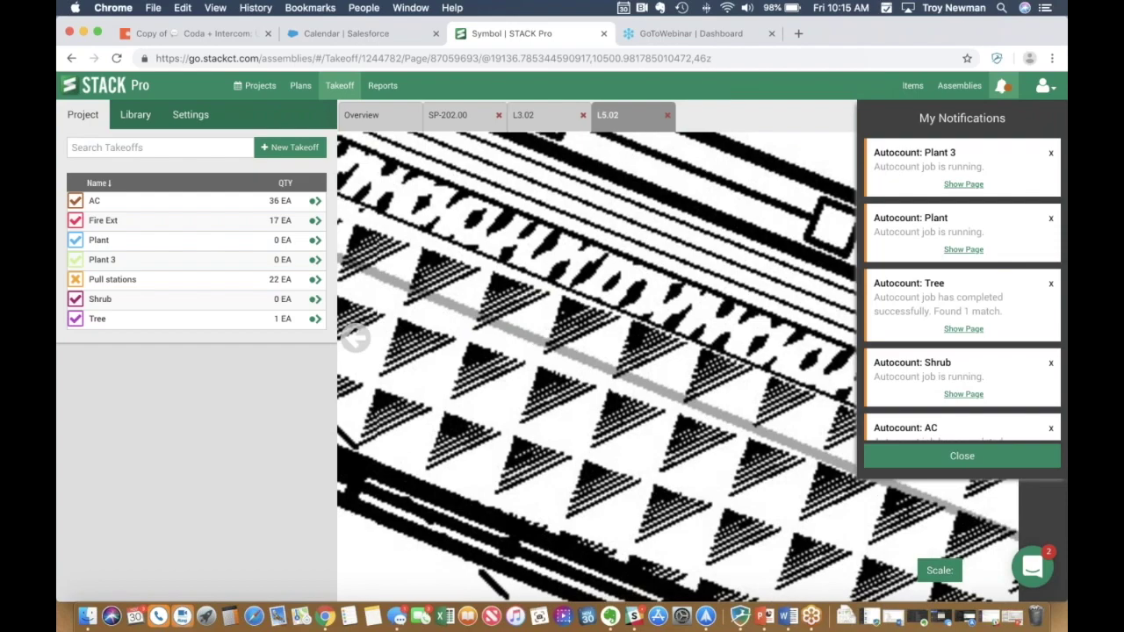
{"action": "left_click", "coordinate": [963, 458]}
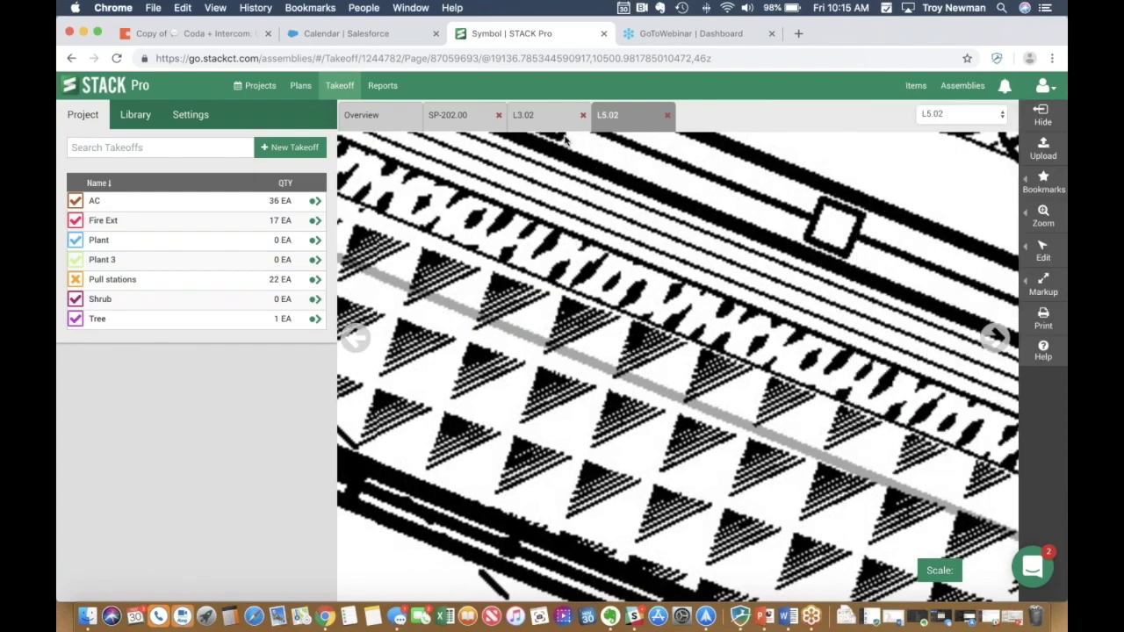
{"action": "left_click", "coordinate": [536, 115]}
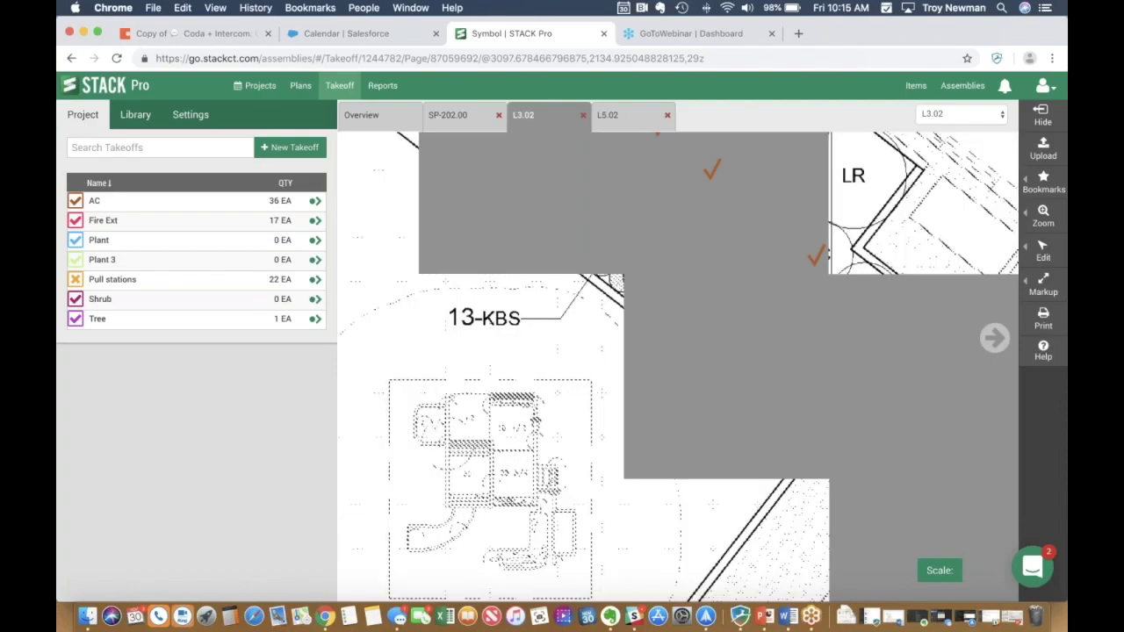
{"action": "scroll", "coordinate": [698, 311], "scroll_direction": "up", "scroll_amount": 1}
{"action": "left_click_drag", "start_coordinate": [697, 311], "coordinate": [736, 393]}
On plan SP-202.00, resume the Fire Ext takeoff and add a count mark to the unmarked half-black circle beside the lower hexagon 3
{"action": "left_click", "coordinate": [446, 116]}
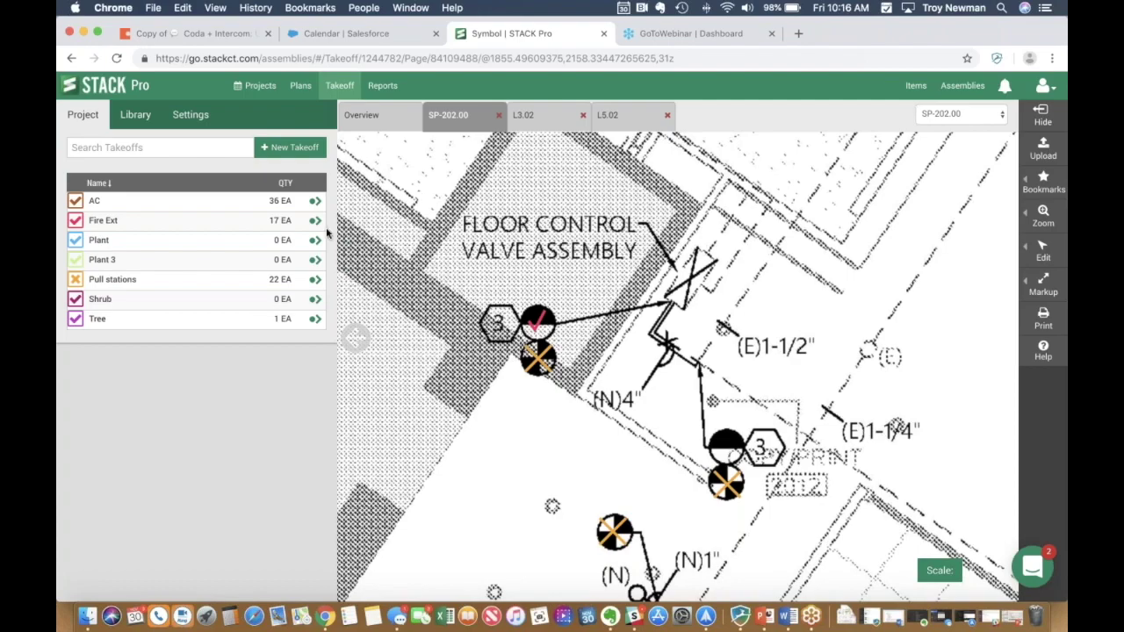
{"action": "left_click", "coordinate": [296, 227]}
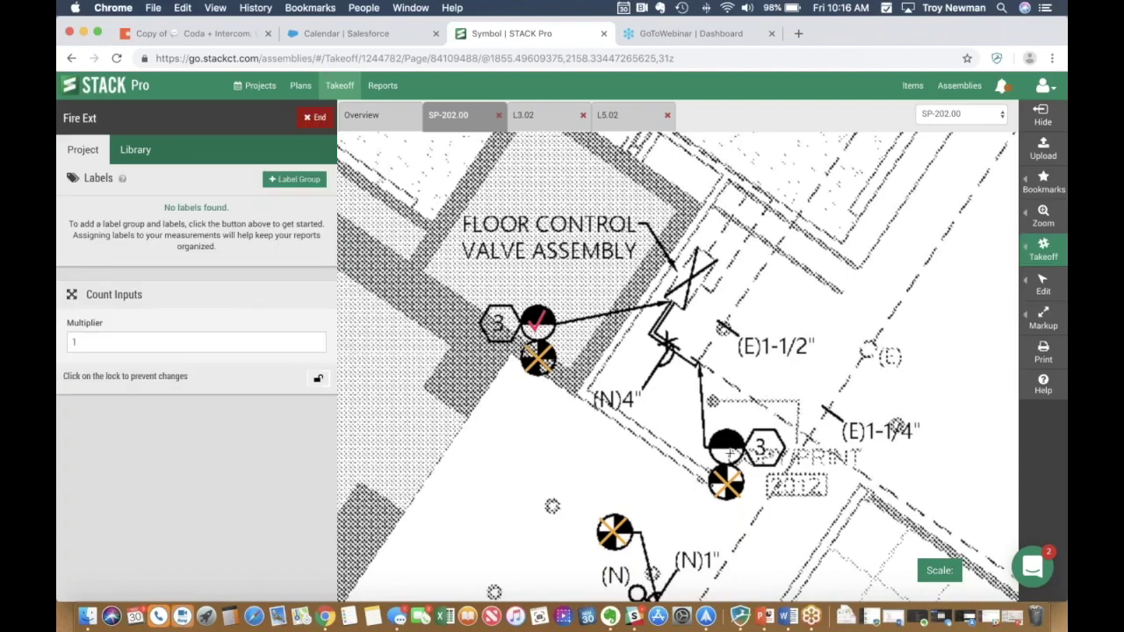
{"action": "left_click", "coordinate": [725, 450]}
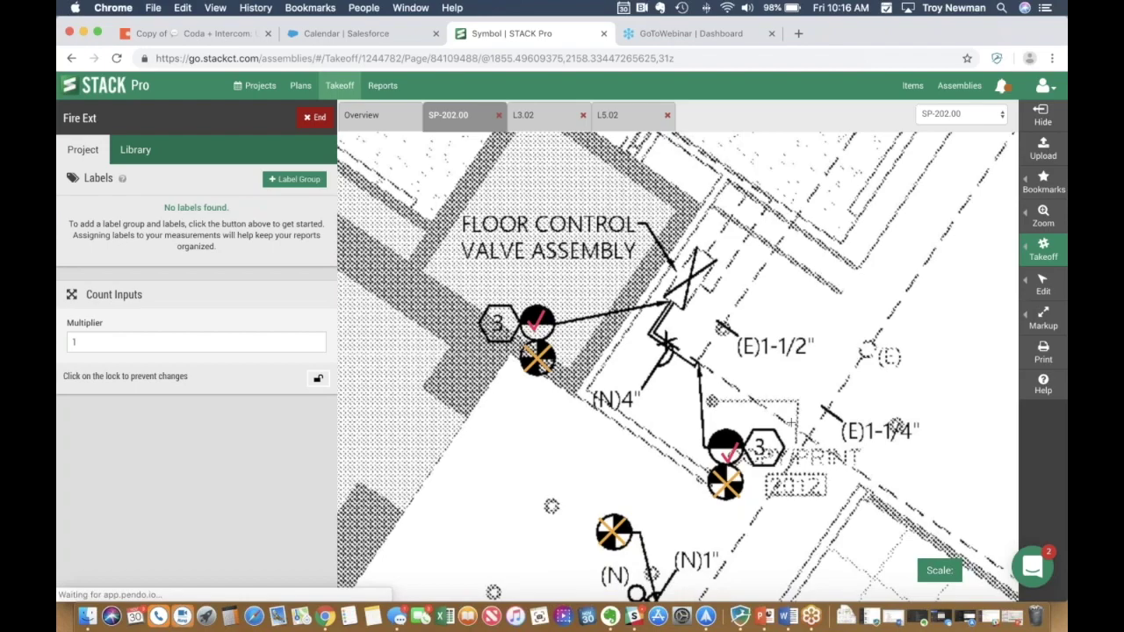
Place a takeoff legend for Fire Ext and Pull stations in the blank area of SP-202.00 above the building's angled outer wall
{"action": "scroll", "coordinate": [849, 414], "scroll_direction": "down", "scroll_amount": 5}
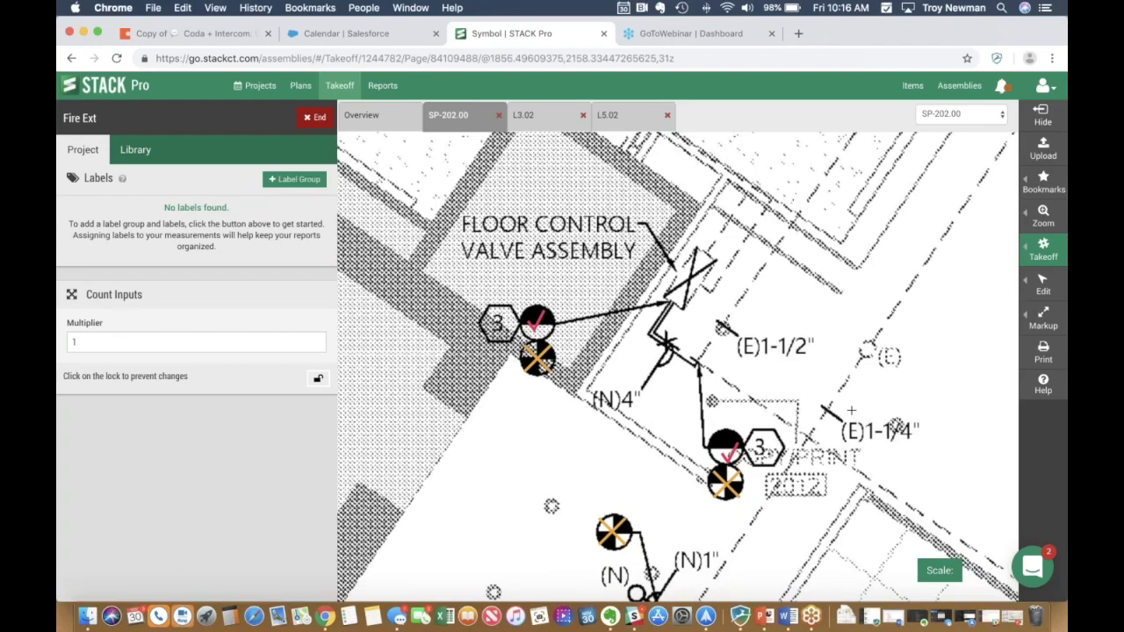
{"action": "scroll", "coordinate": [896, 371], "scroll_direction": "down", "scroll_amount": 5}
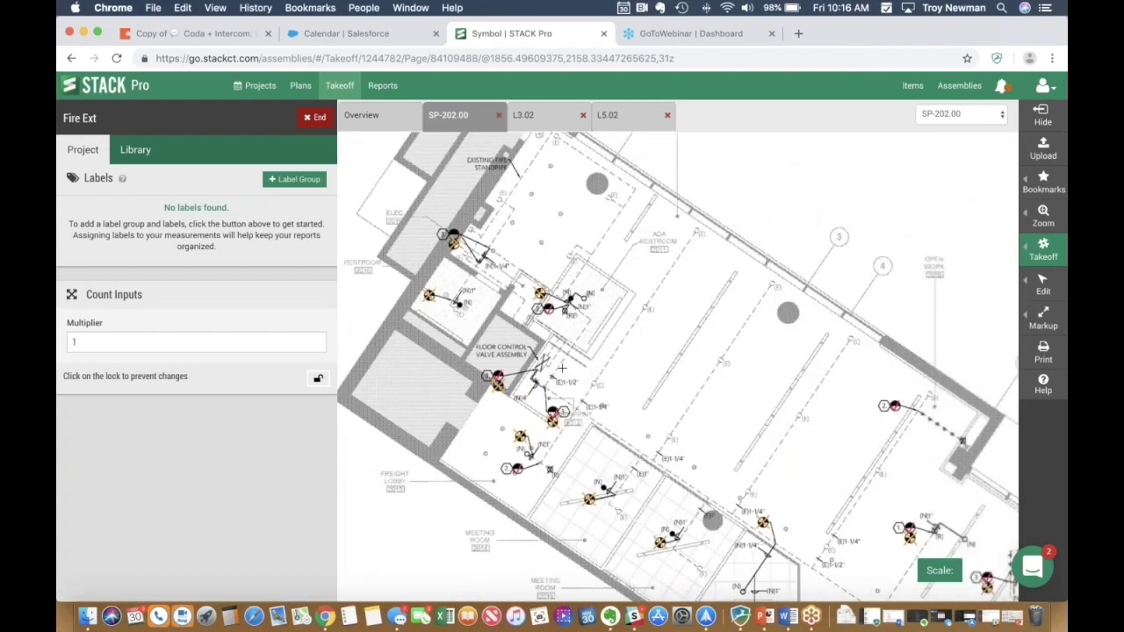
{"action": "mouse_move", "coordinate": [1044, 249]}
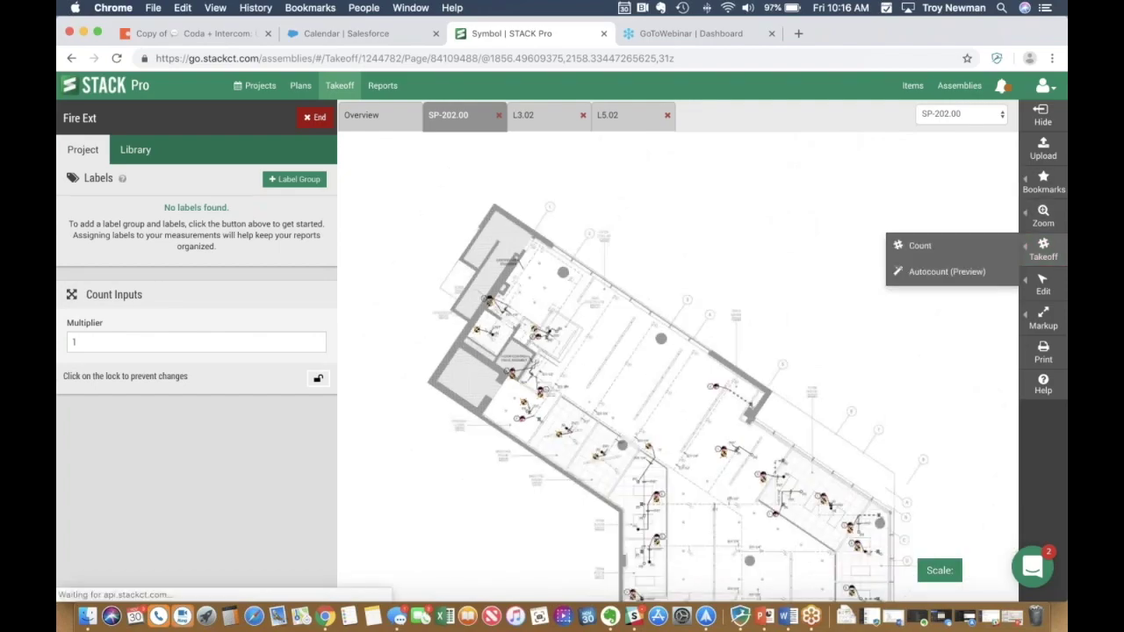
{"action": "mouse_move", "coordinate": [1042, 318]}
{"action": "left_click", "coordinate": [923, 445]}
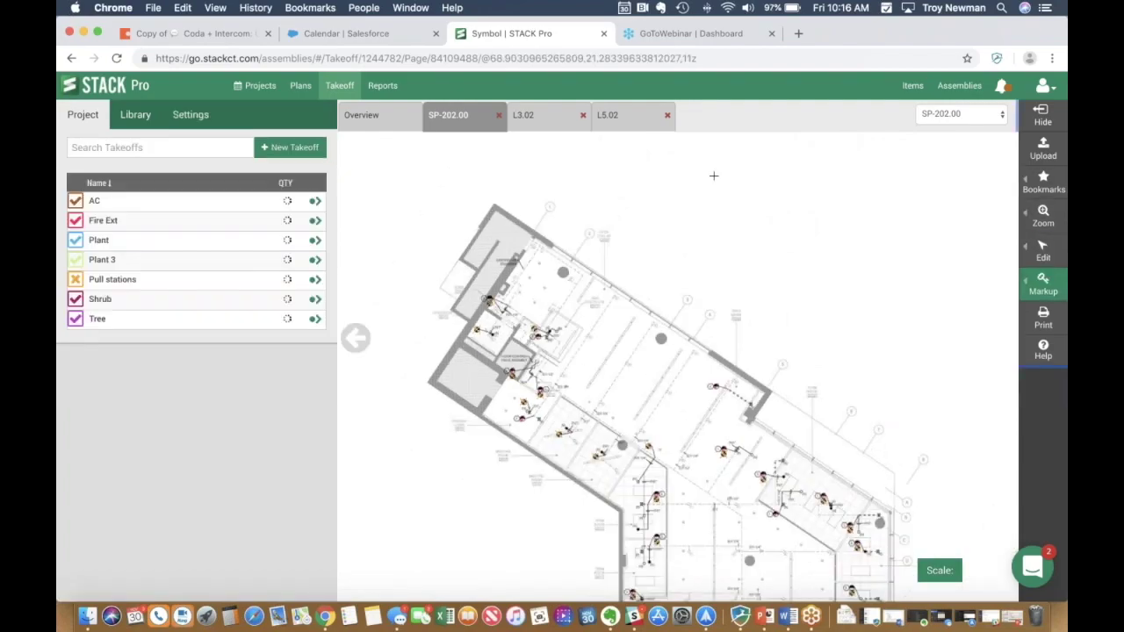
{"action": "left_click_drag", "start_coordinate": [713, 176], "coordinate": [955, 349]}
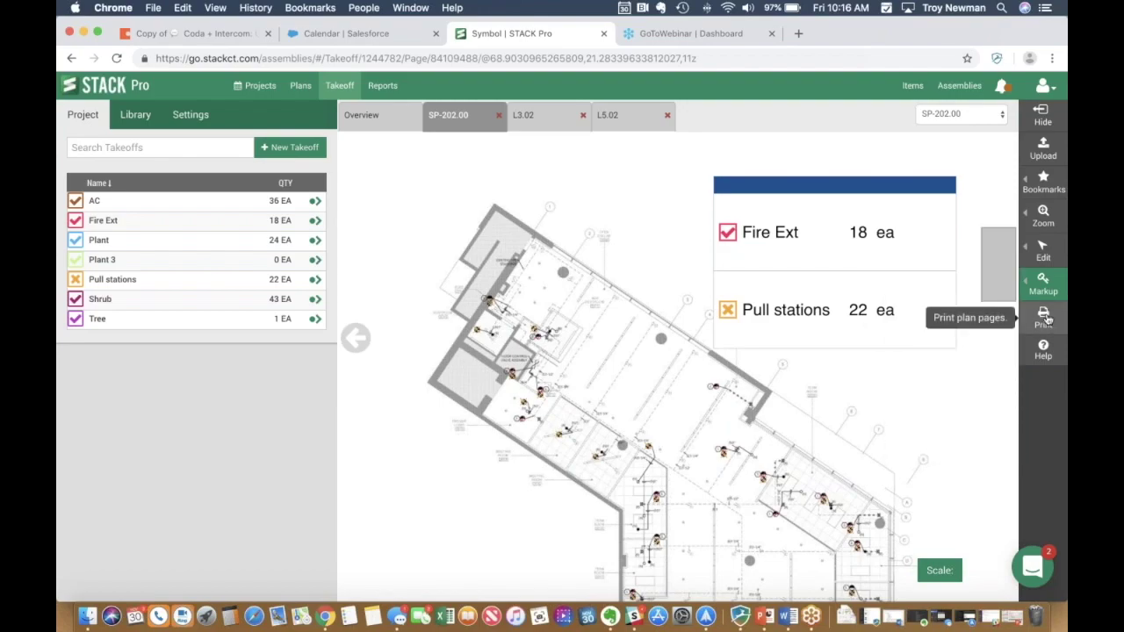
{"action": "scroll", "coordinate": [679, 188], "scroll_direction": "down", "scroll_amount": 5}
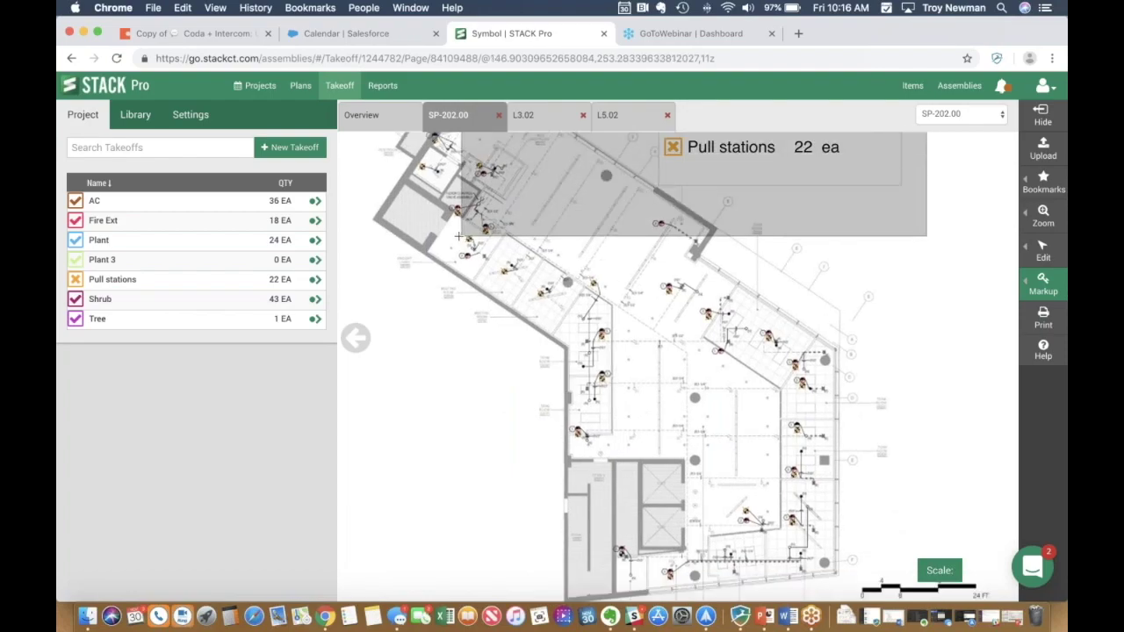
Look over the Autocount marks for Plant 3, Shrub and Plant on plan L5.02
{"action": "left_click", "coordinate": [632, 116]}
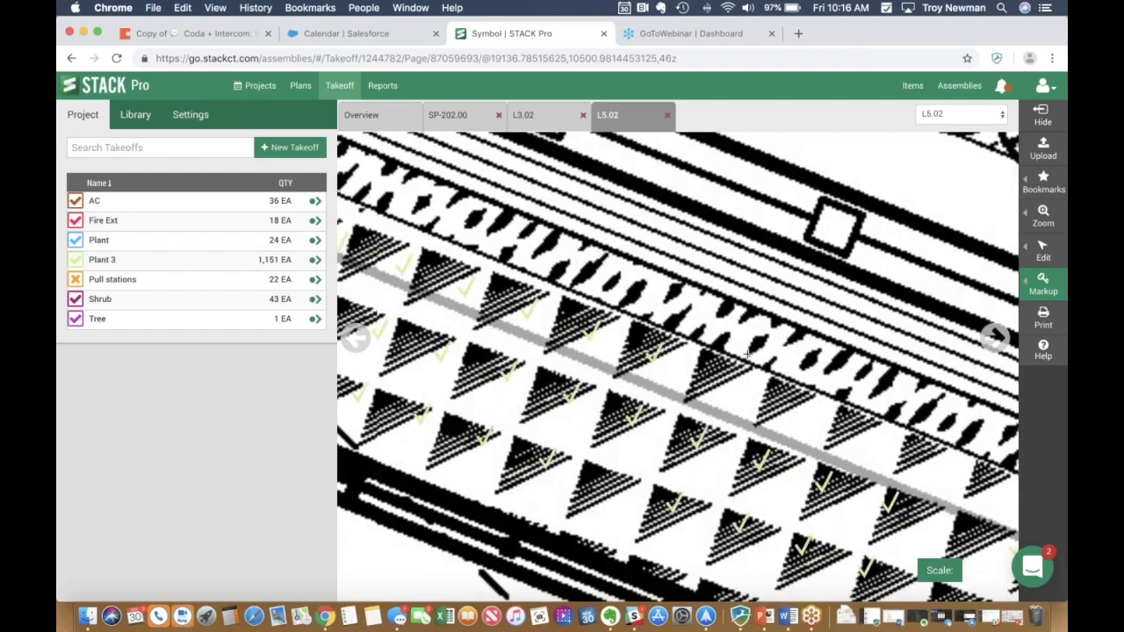
{"action": "scroll", "coordinate": [747, 352], "scroll_direction": "down", "scroll_amount": 5}
{"action": "scroll", "coordinate": [763, 322], "scroll_direction": "up", "scroll_amount": 2}
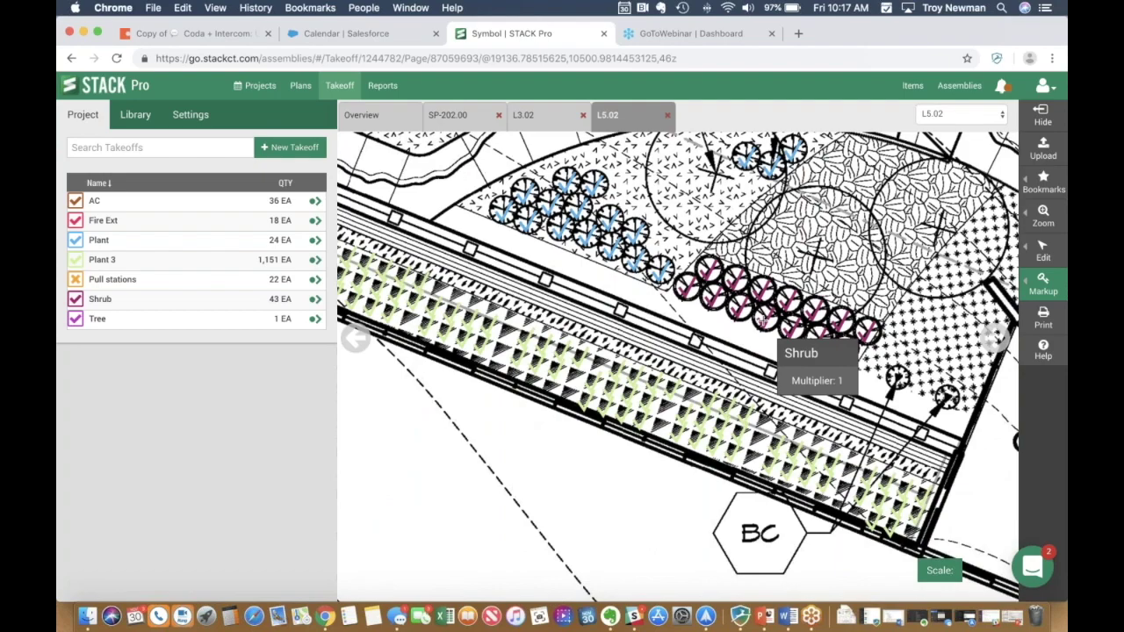
{"action": "scroll", "coordinate": [764, 322], "scroll_direction": "up", "scroll_amount": 3}
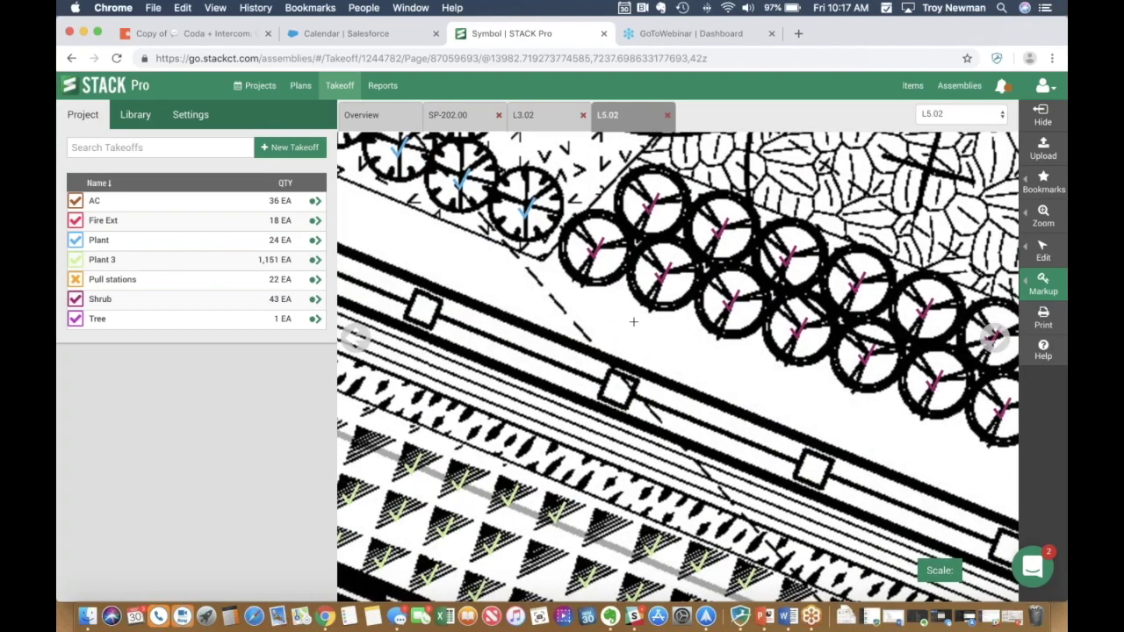
{"action": "left_click_drag", "start_coordinate": [633, 322], "coordinate": [674, 379]}
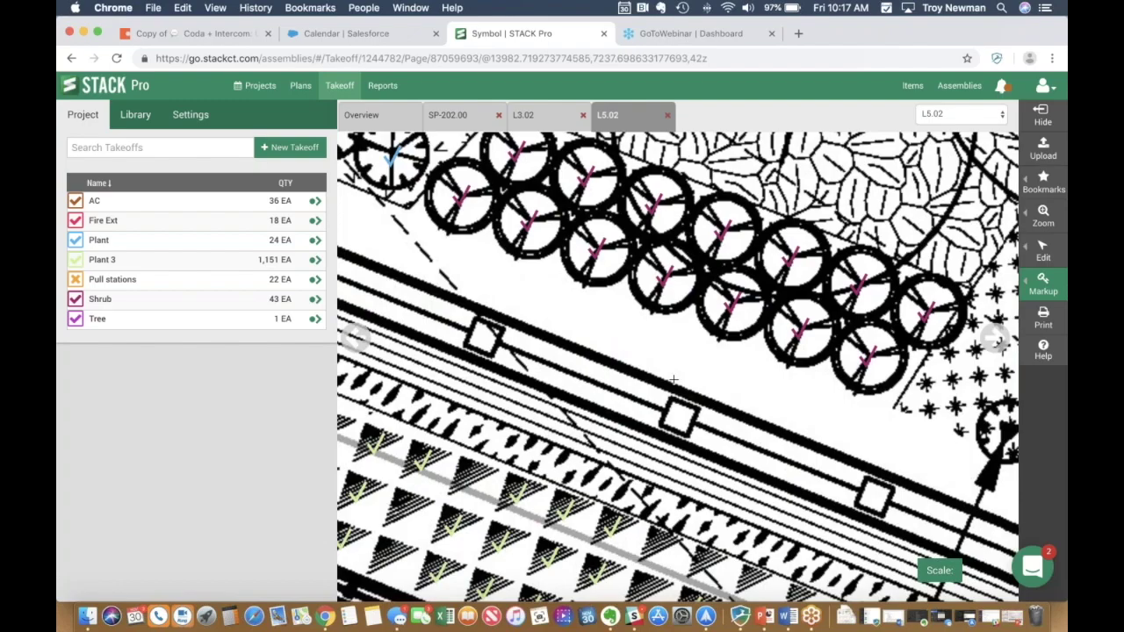
{"action": "left_click_drag", "start_coordinate": [586, 170], "coordinate": [583, 245]}
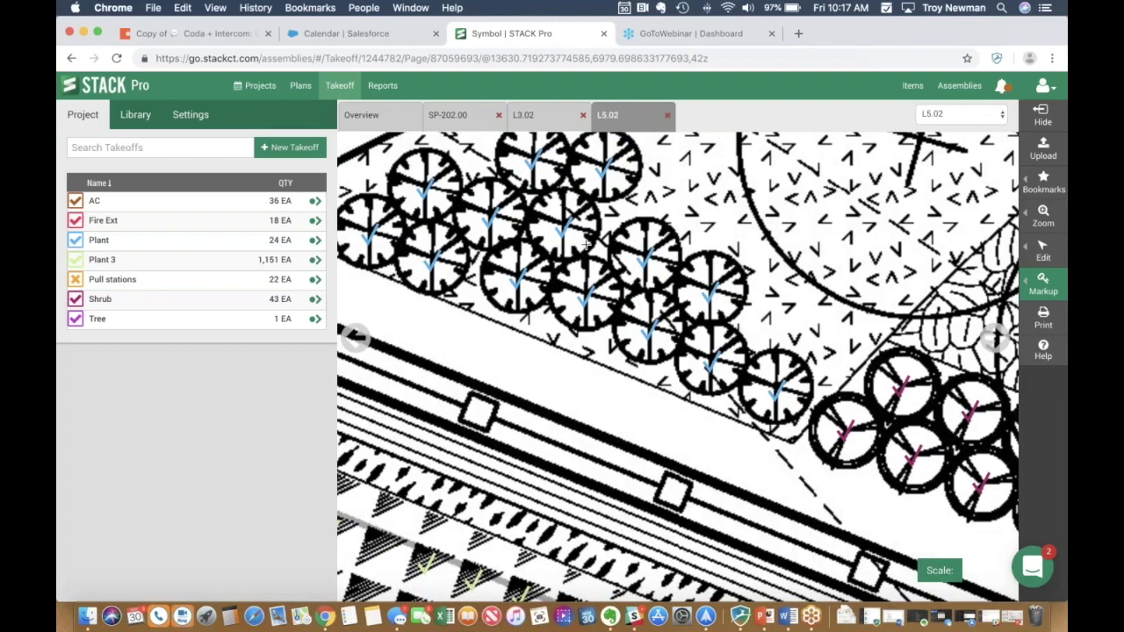
{"action": "scroll", "coordinate": [586, 245], "scroll_direction": "down", "scroll_amount": 1}
{"action": "scroll", "coordinate": [652, 224], "scroll_direction": "down", "scroll_amount": 1}
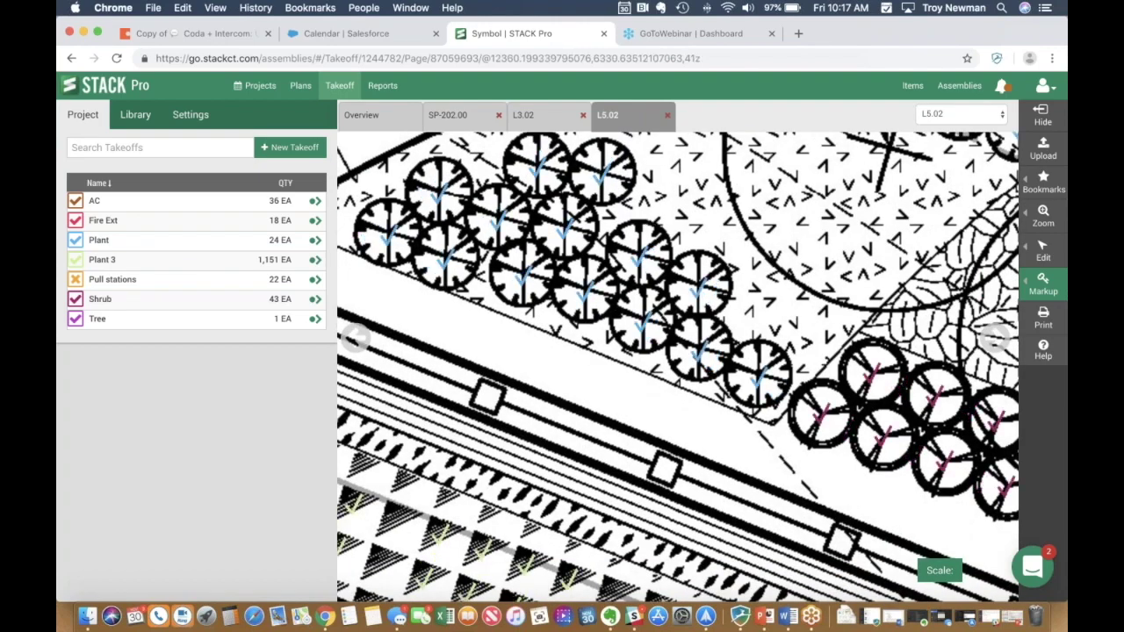
Open the support chat window and close it again
{"action": "left_click", "coordinate": [1032, 568]}
{"action": "left_click", "coordinate": [896, 333]}
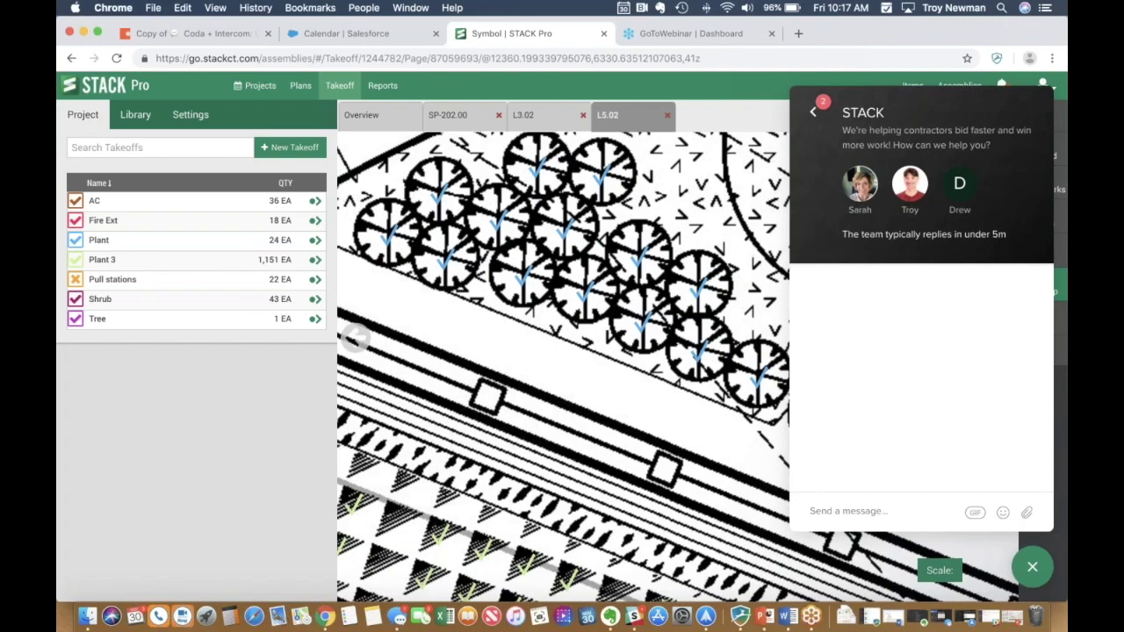
{"action": "left_click", "coordinate": [1033, 566]}
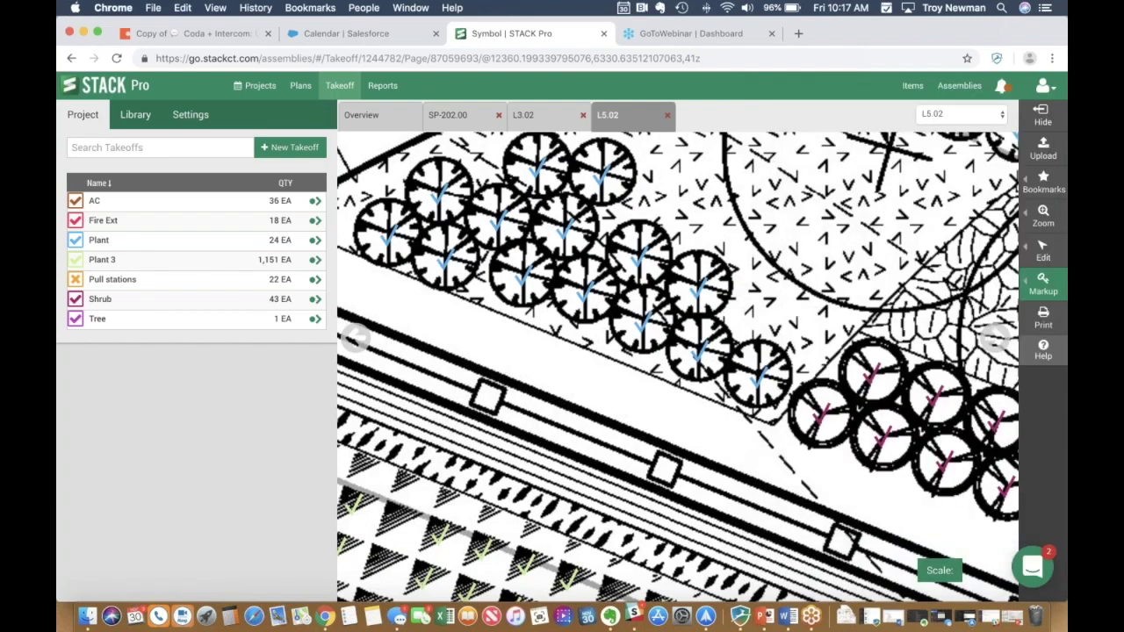
Resume the AC takeoff to view its Autocount option, and end the takeoff
{"action": "left_click", "coordinate": [315, 204]}
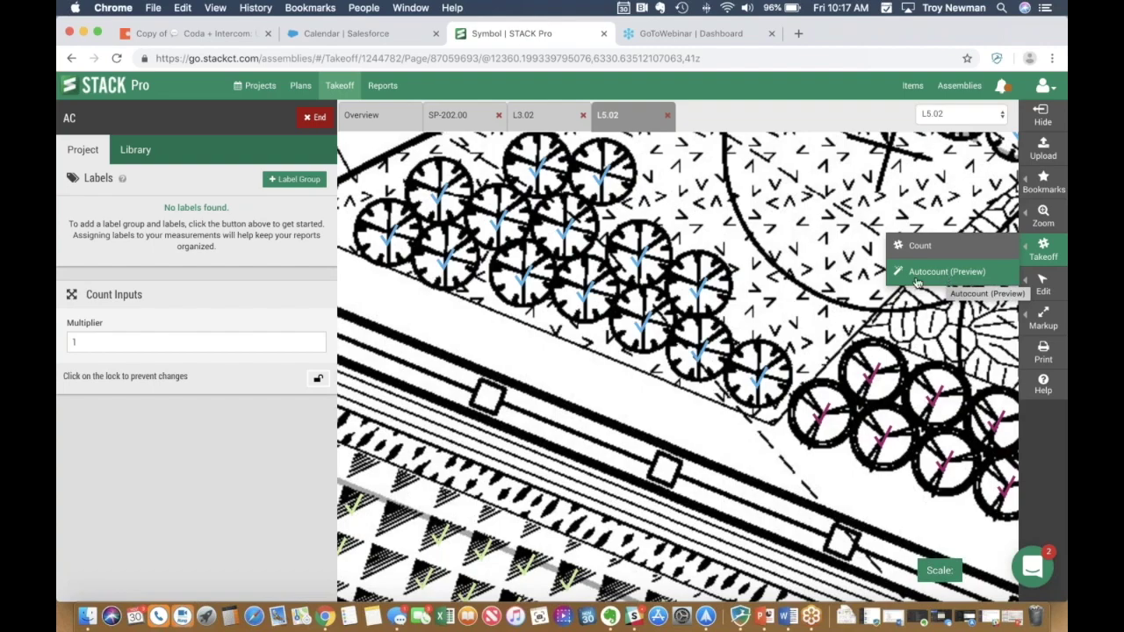
{"action": "left_click", "coordinate": [813, 277]}
{"action": "left_click", "coordinate": [315, 117]}
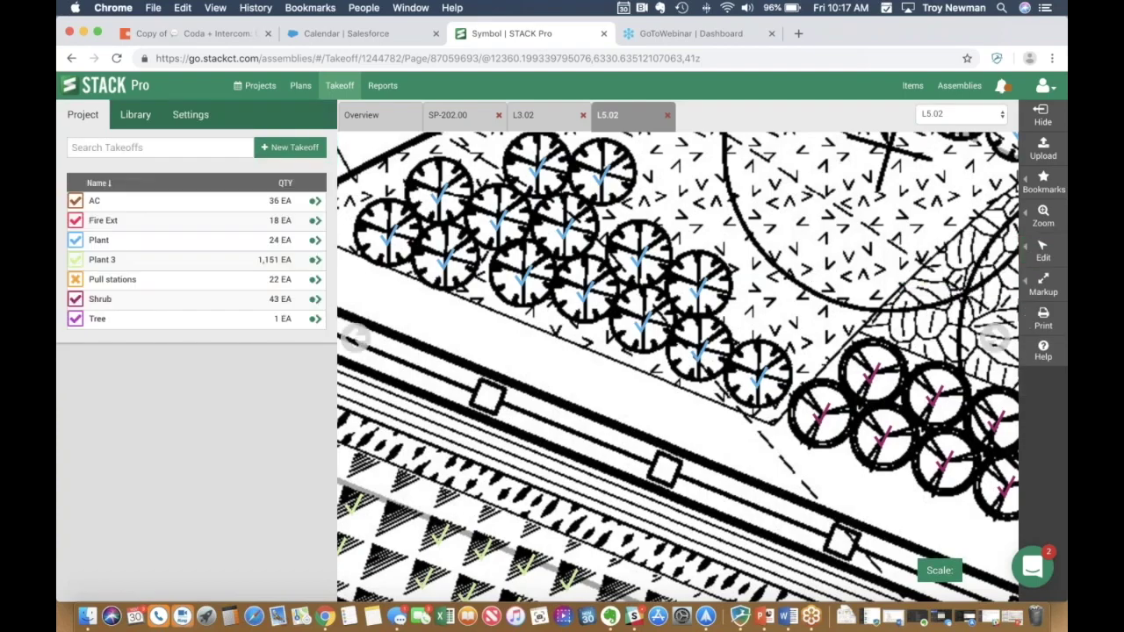
Create a new takeoff named "Plant" with the Count measurement type
{"action": "left_click", "coordinate": [288, 150]}
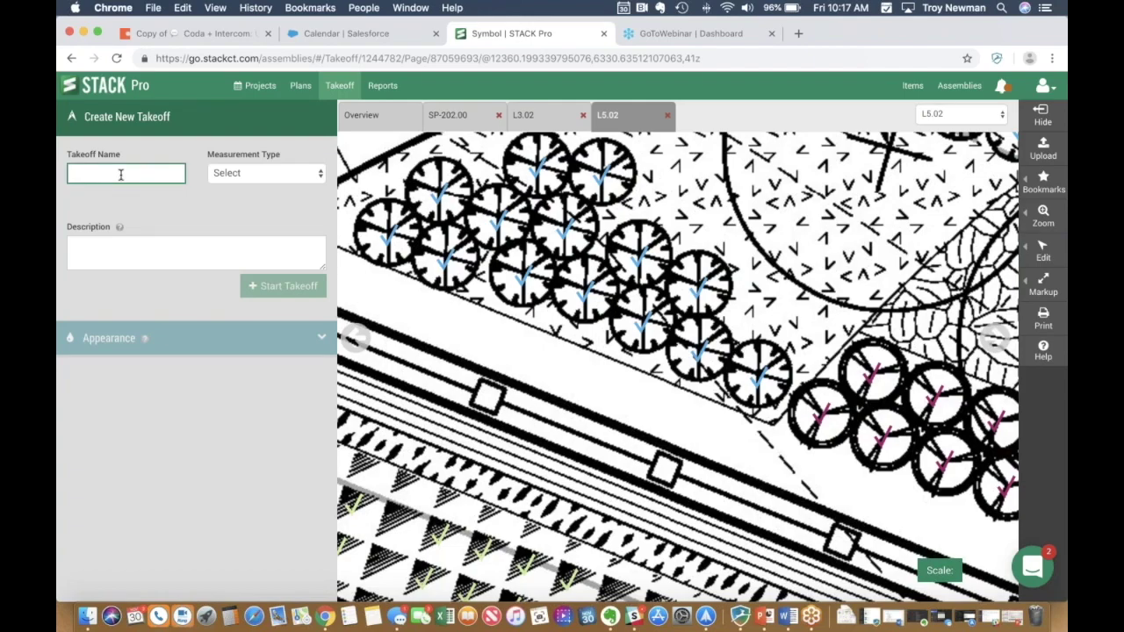
{"action": "type", "text": "Plant"}
{"action": "left_click", "coordinate": [251, 178]}
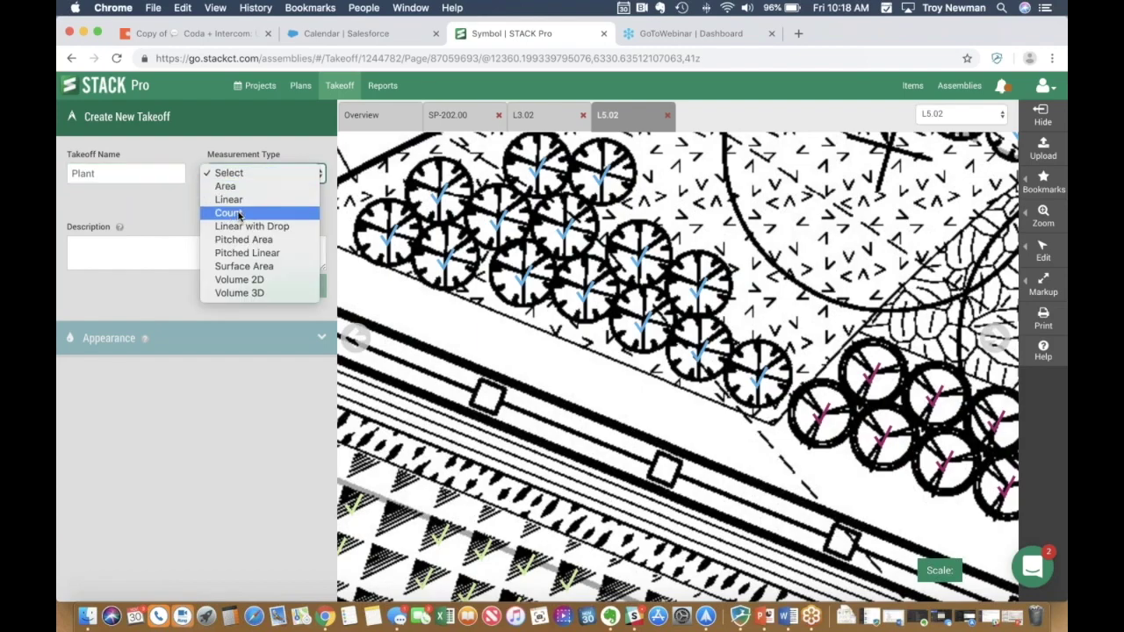
{"action": "left_click", "coordinate": [228, 213]}
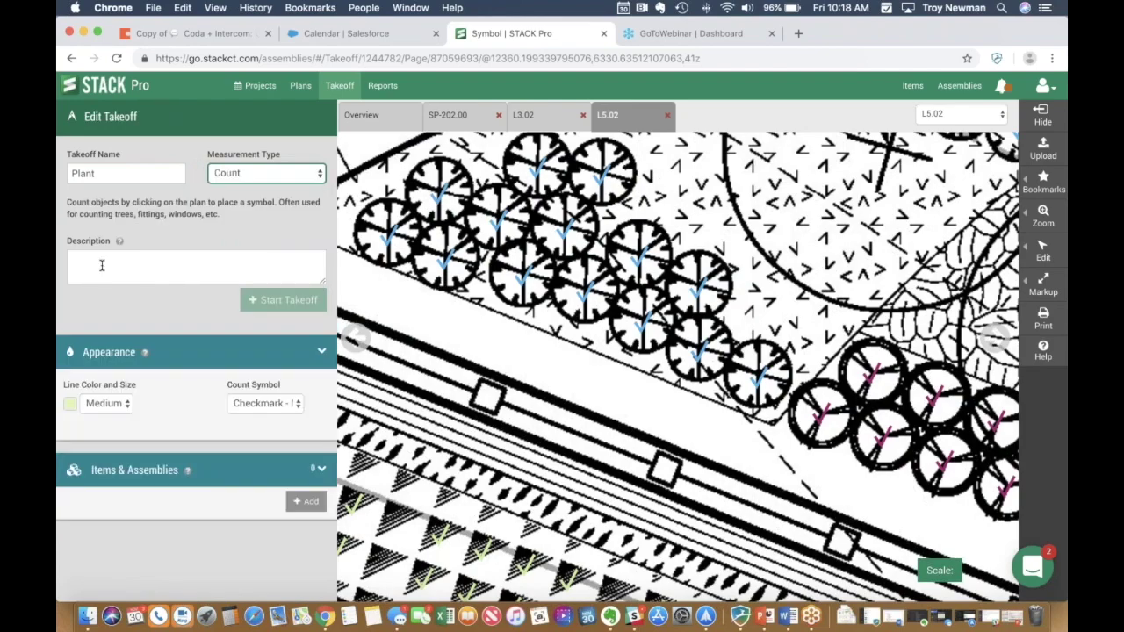
{"action": "left_click", "coordinate": [102, 265]}
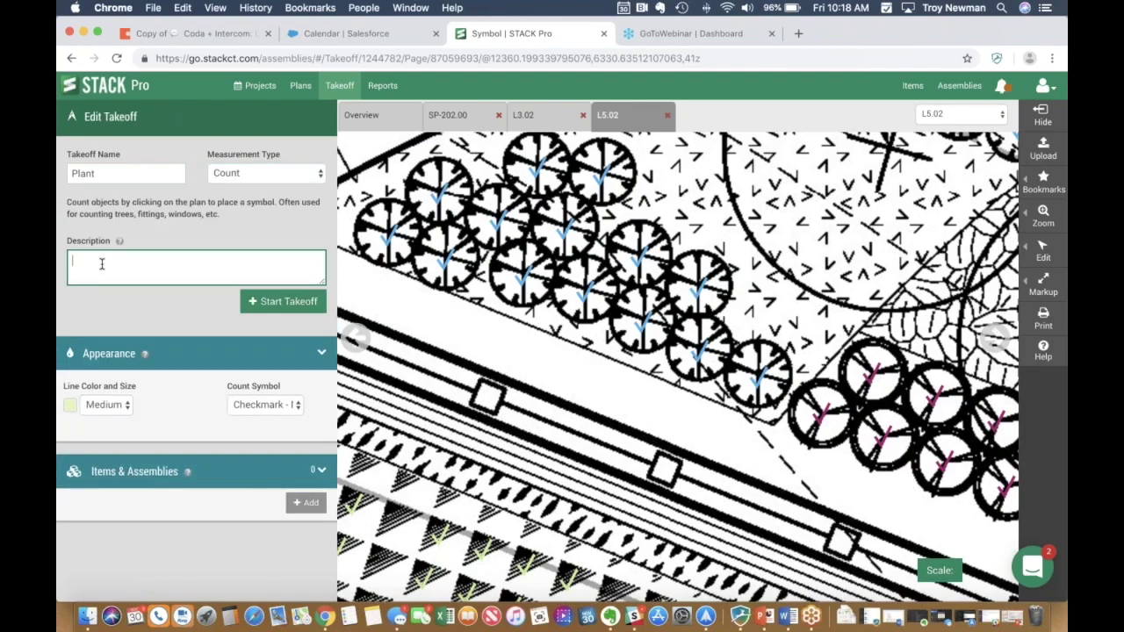
Give the new Plant takeoff a dark green colour and the Circle - Medium count symbol, and start it
{"action": "left_click", "coordinate": [70, 406]}
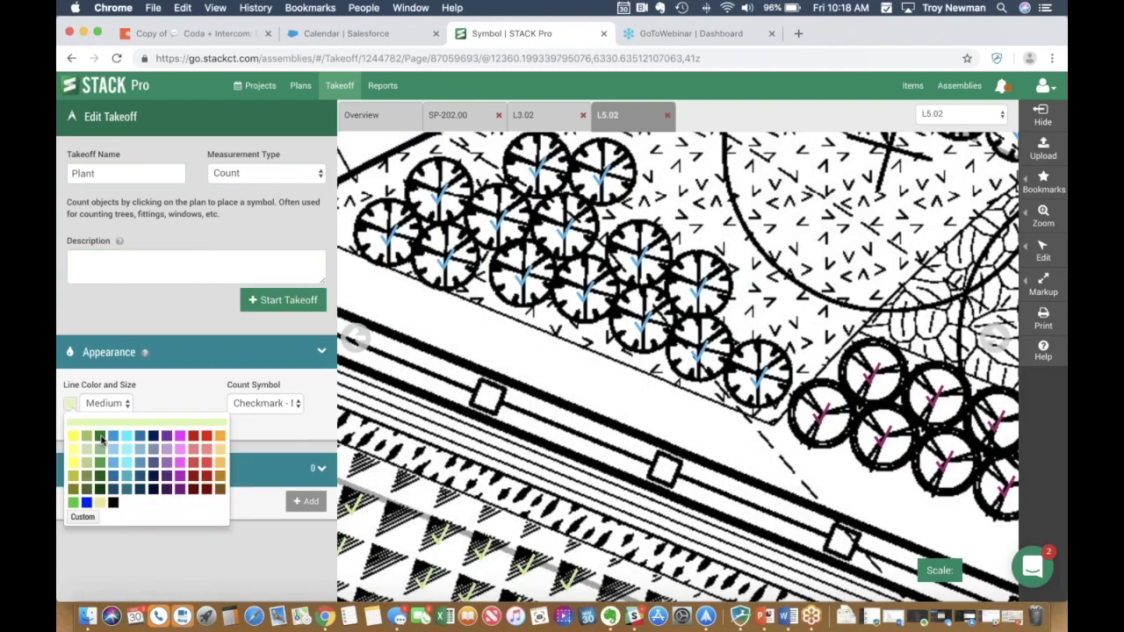
{"action": "left_click", "coordinate": [100, 436]}
{"action": "left_click", "coordinate": [266, 403]}
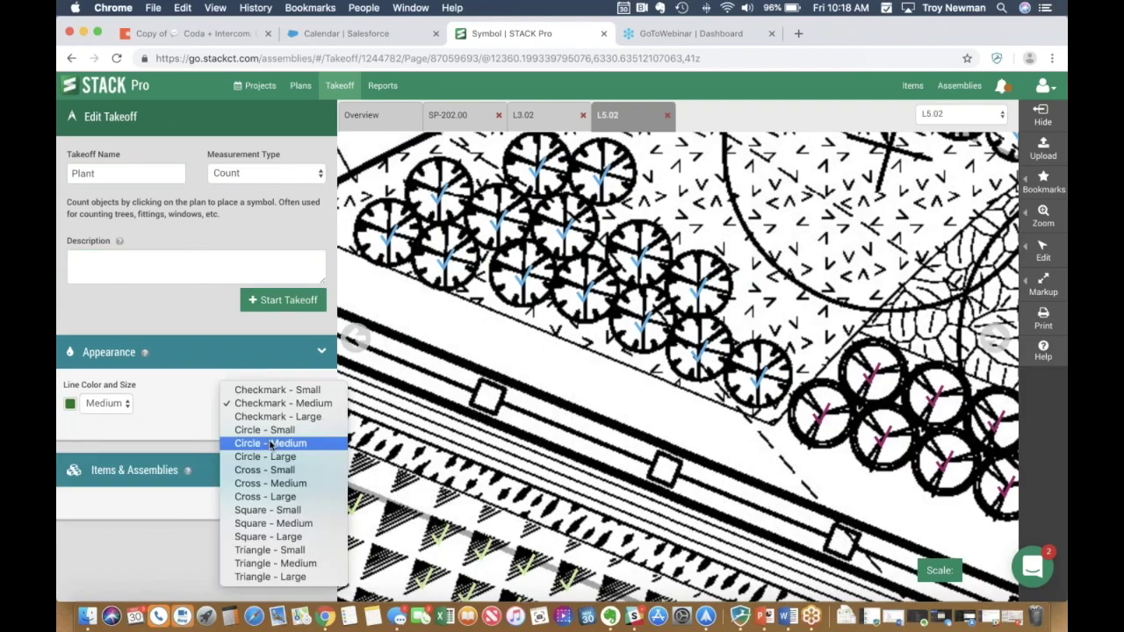
{"action": "left_click", "coordinate": [271, 443]}
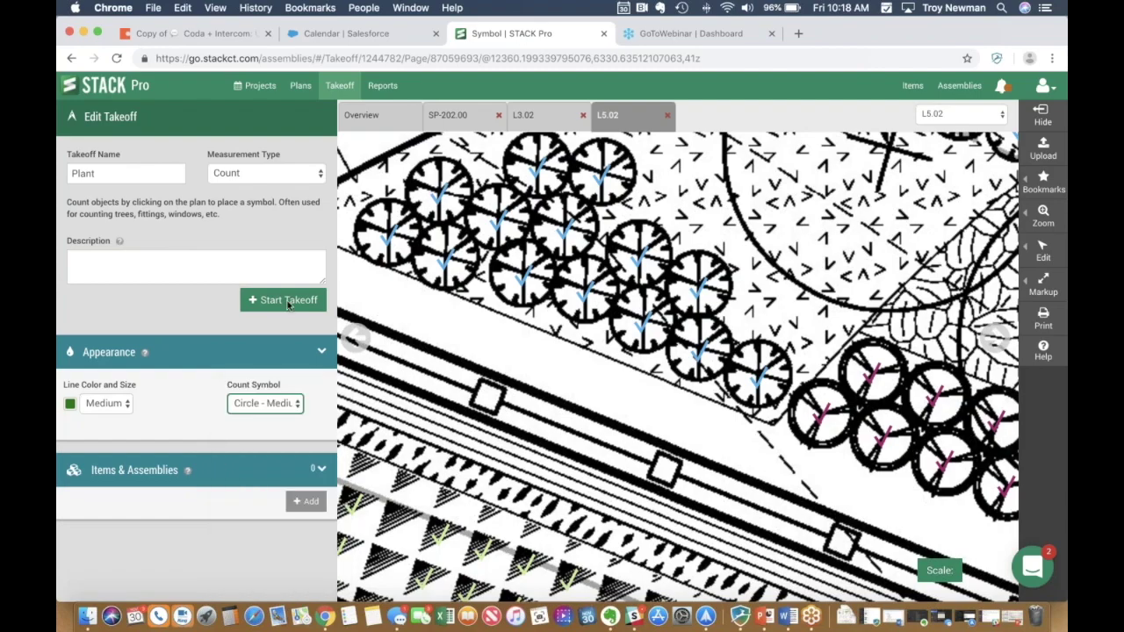
{"action": "left_click", "coordinate": [284, 300]}
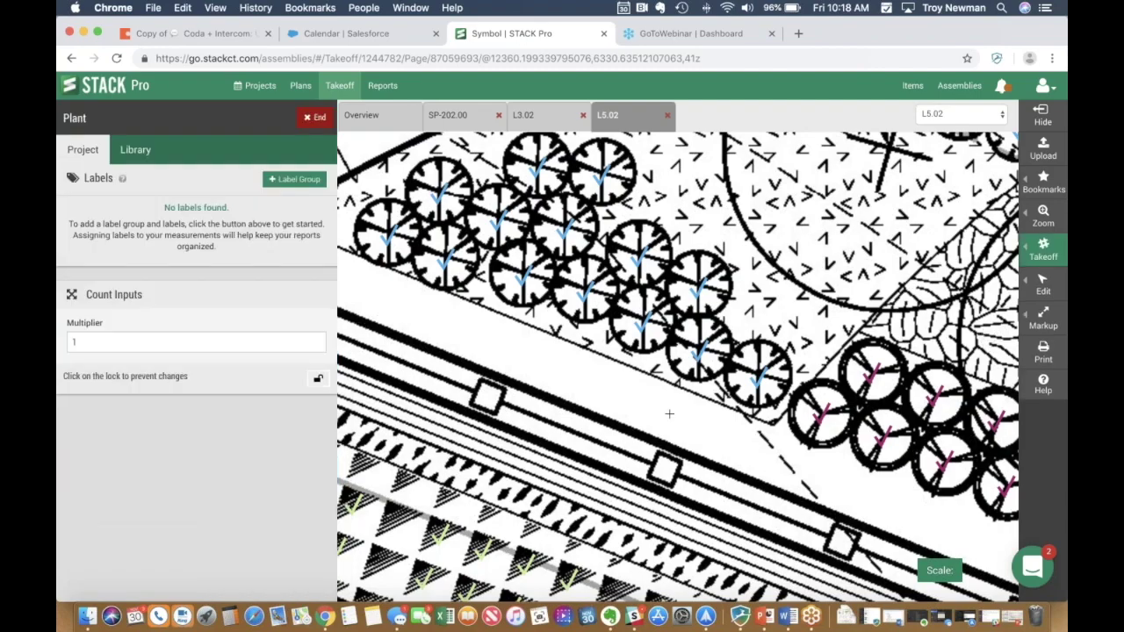
Run Autocount for the green Plant takeoff with the three-circle cluster in the lower honeycomb-hatched tree on L5.02 as the sample
{"action": "scroll", "coordinate": [669, 413], "scroll_direction": "up", "scroll_amount": 5}
{"action": "scroll", "coordinate": [633, 300], "scroll_direction": "down", "scroll_amount": 3}
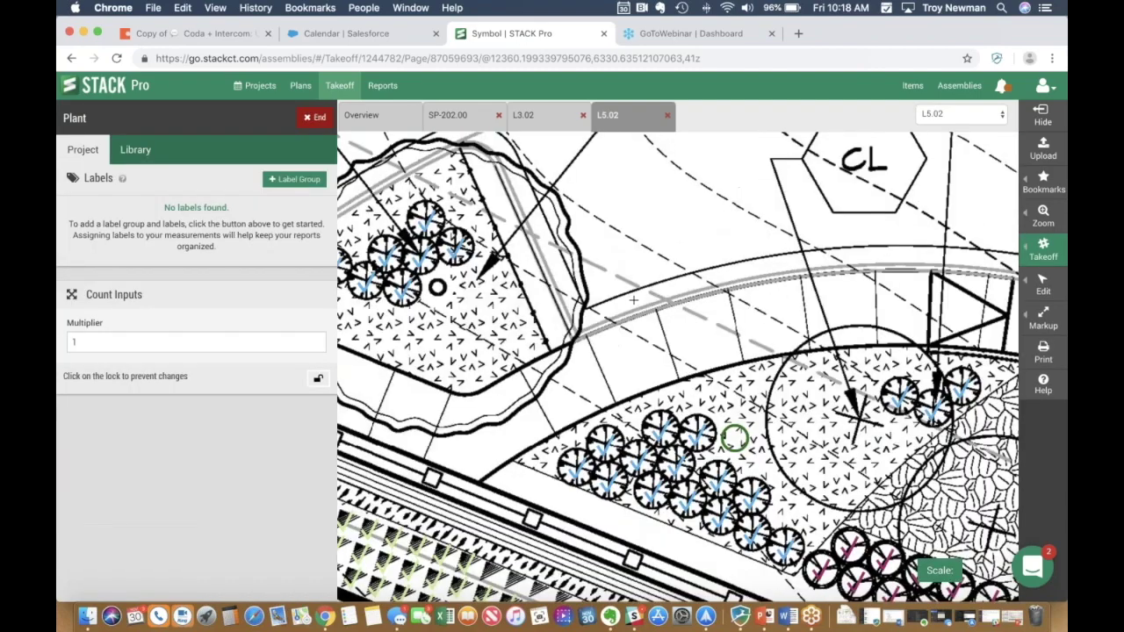
{"action": "scroll", "coordinate": [765, 330], "scroll_direction": "down", "scroll_amount": 3}
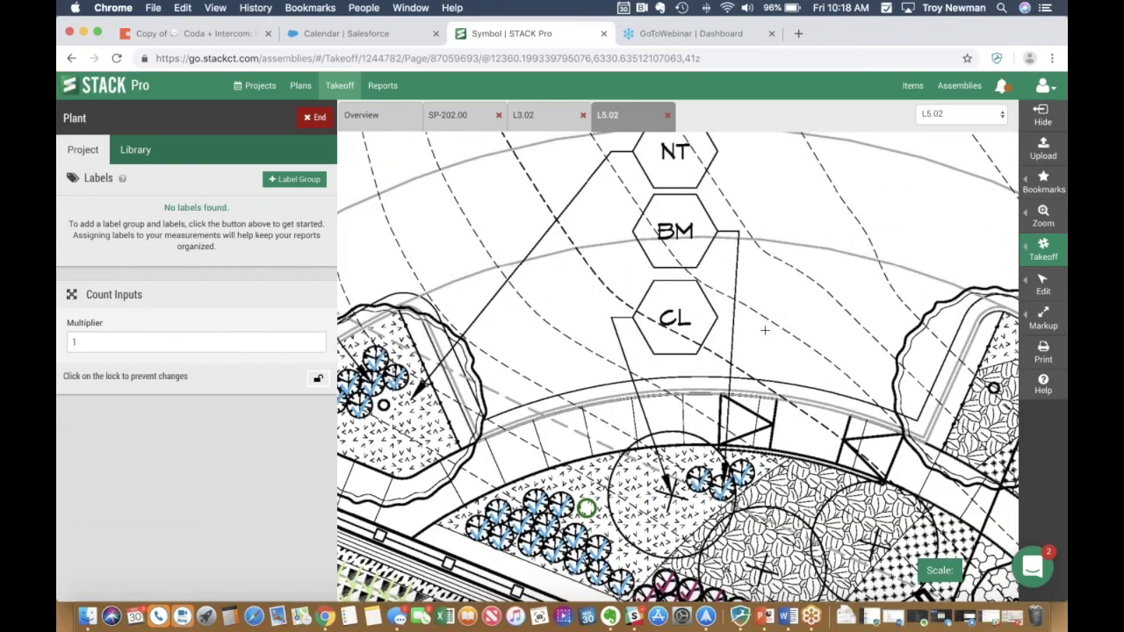
{"action": "scroll", "coordinate": [765, 330], "scroll_direction": "right", "scroll_amount": 5}
{"action": "scroll", "coordinate": [591, 263], "scroll_direction": "up", "scroll_amount": 3}
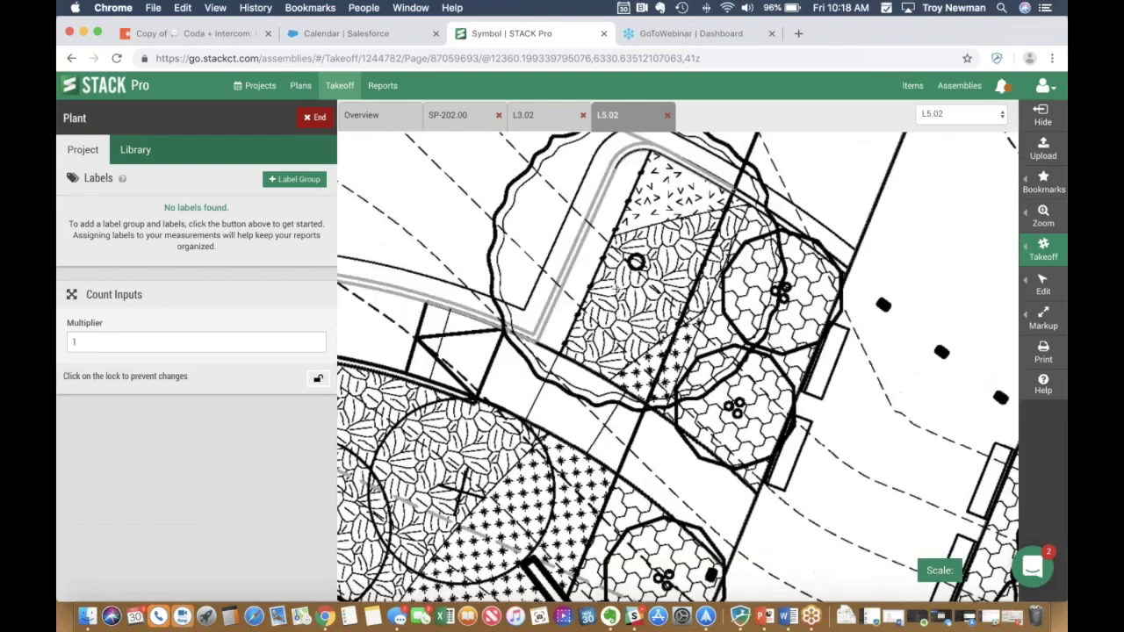
{"action": "scroll", "coordinate": [619, 288], "scroll_direction": "up", "scroll_amount": 3}
{"action": "left_click_drag", "start_coordinate": [619, 288], "coordinate": [461, 281]}
{"action": "mouse_move", "coordinate": [1042, 249]}
{"action": "left_click", "coordinate": [949, 273]}
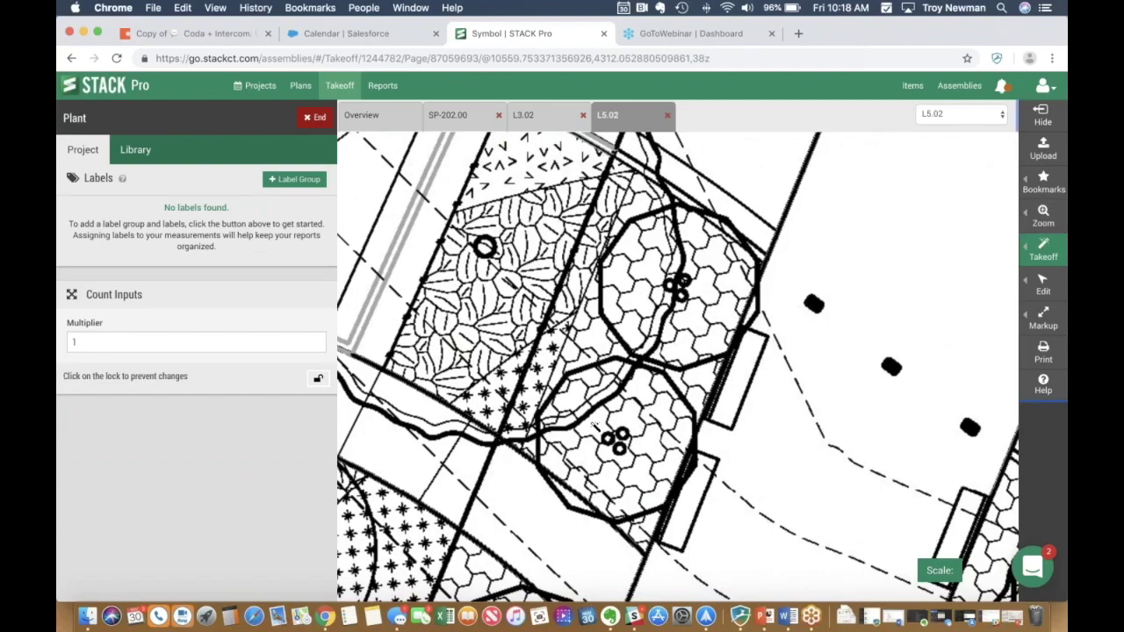
{"action": "left_click_drag", "start_coordinate": [590, 422], "coordinate": [643, 459]}
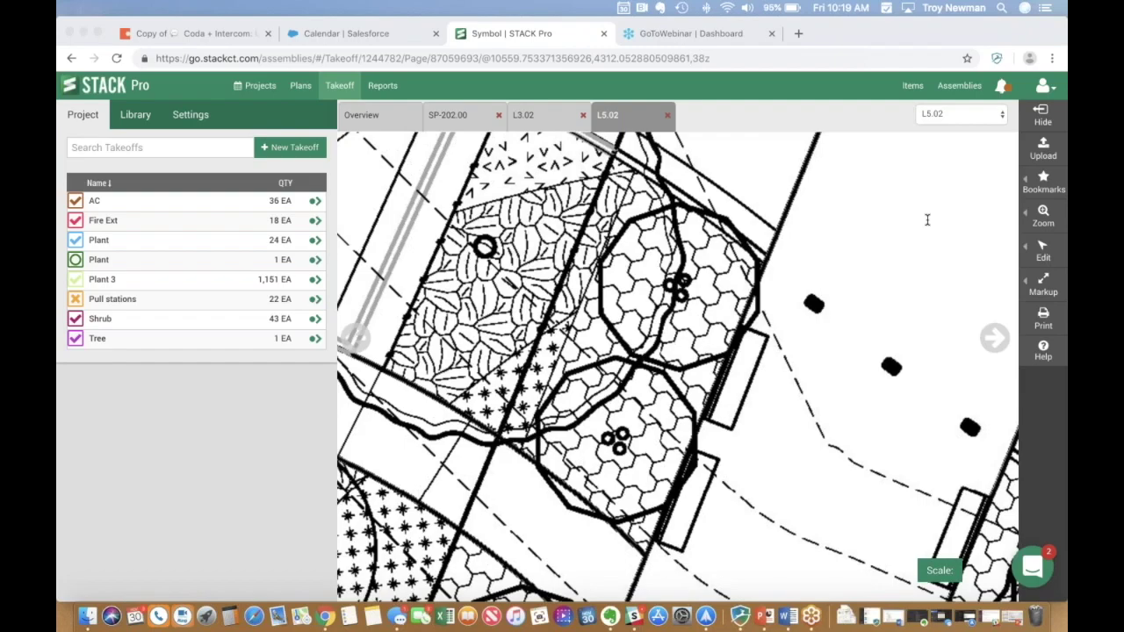
{"action": "left_click", "coordinate": [732, 299]}
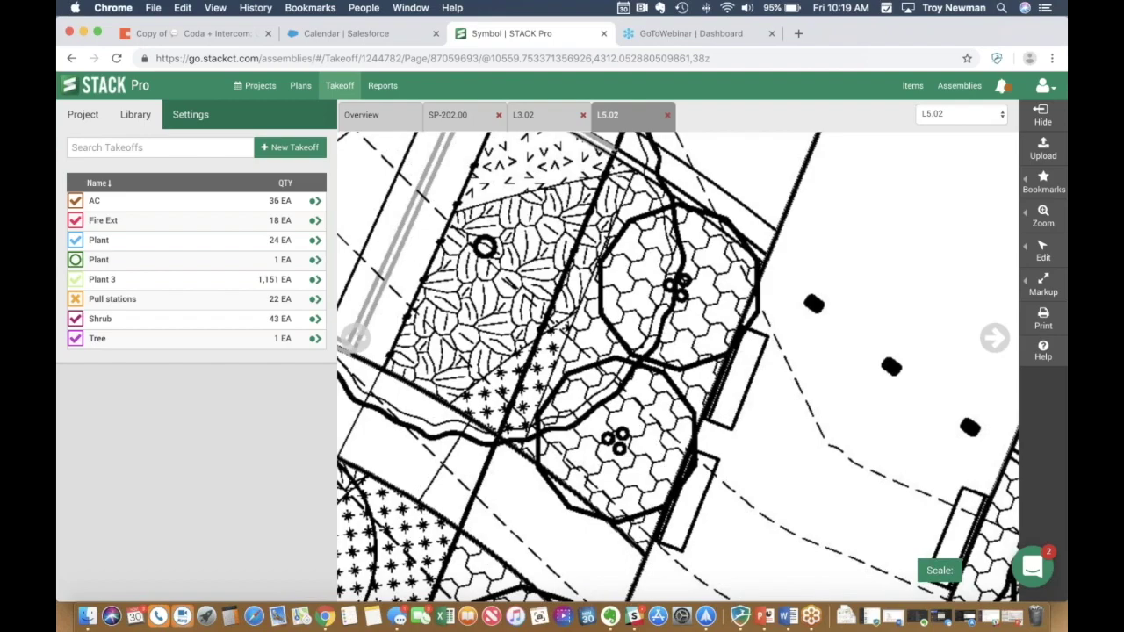
Start the "Door - Hollow core" takeoff from the library, view its Autocount option and end the takeoff
{"action": "left_click", "coordinate": [134, 118]}
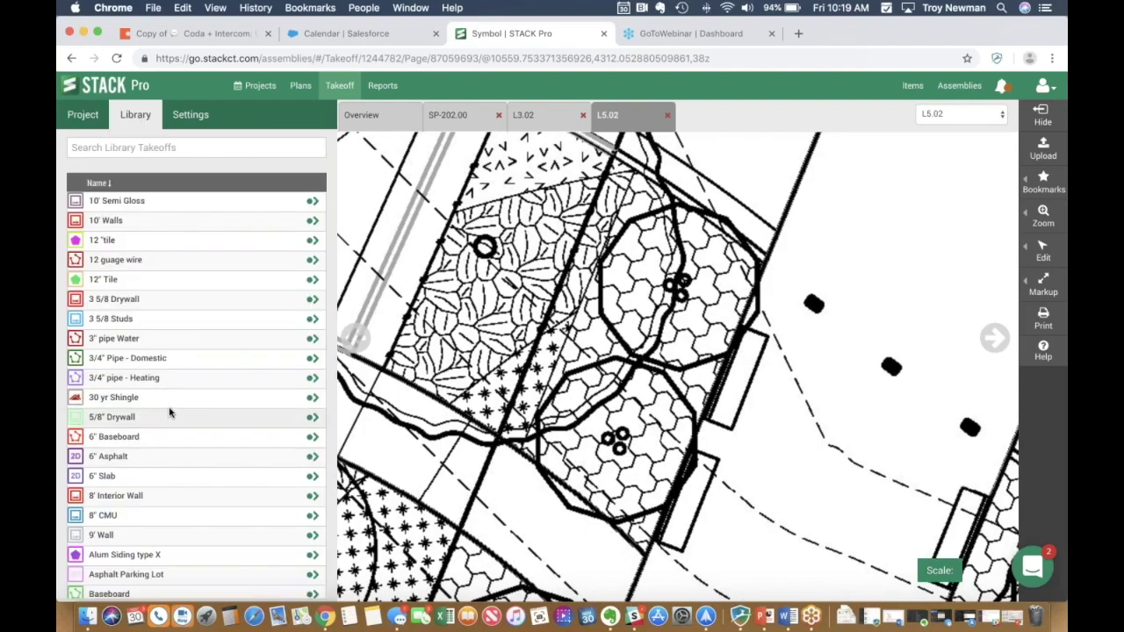
{"action": "scroll", "coordinate": [170, 413], "scroll_direction": "down", "scroll_amount": 5}
{"action": "scroll", "coordinate": [171, 412], "scroll_direction": "down", "scroll_amount": 7}
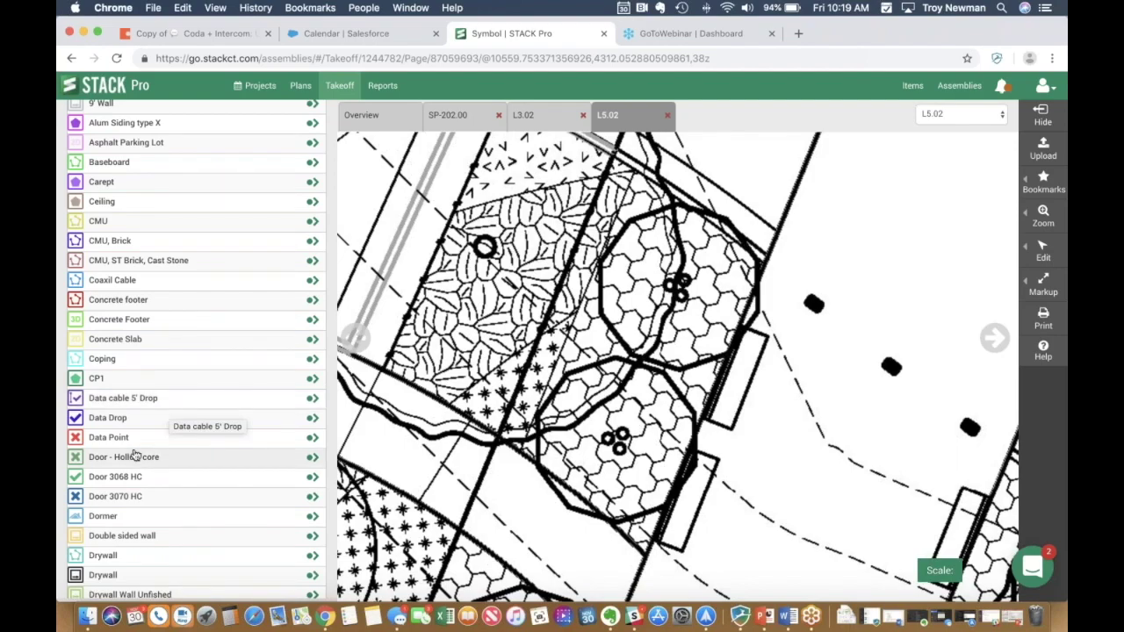
{"action": "left_click", "coordinate": [312, 458]}
{"action": "left_click", "coordinate": [314, 458]}
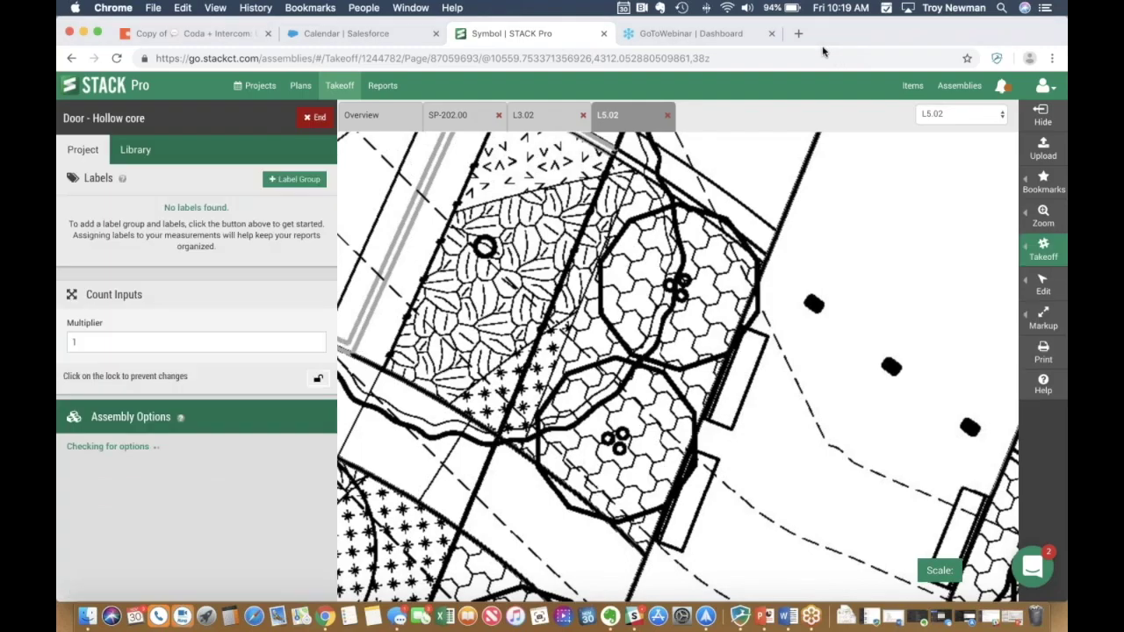
{"action": "left_click", "coordinate": [1045, 249]}
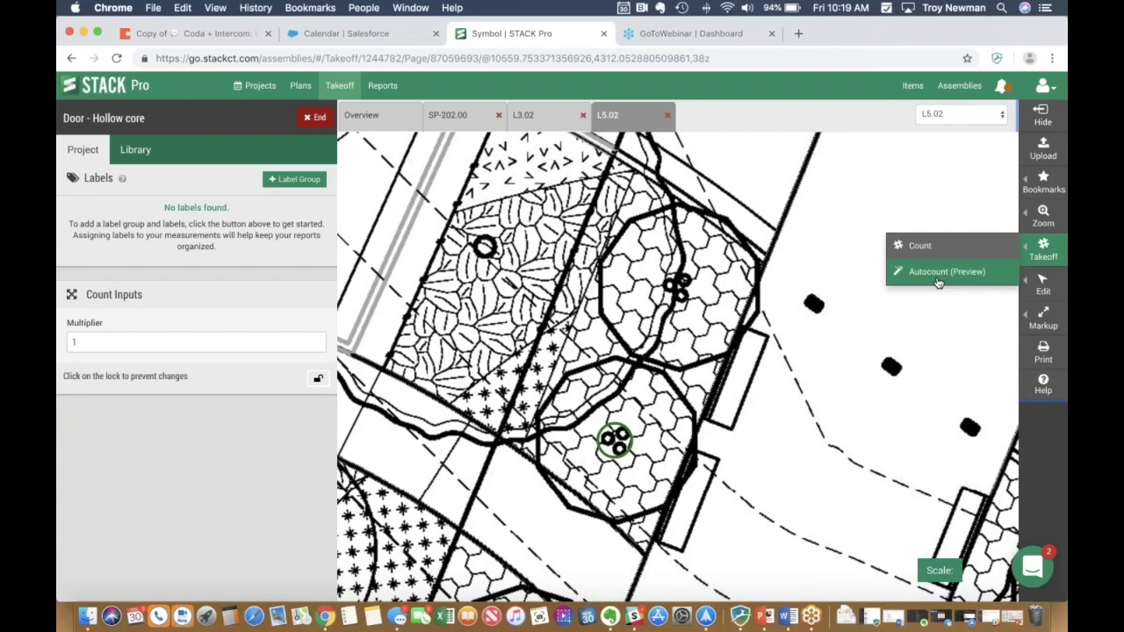
{"action": "left_click", "coordinate": [327, 85]}
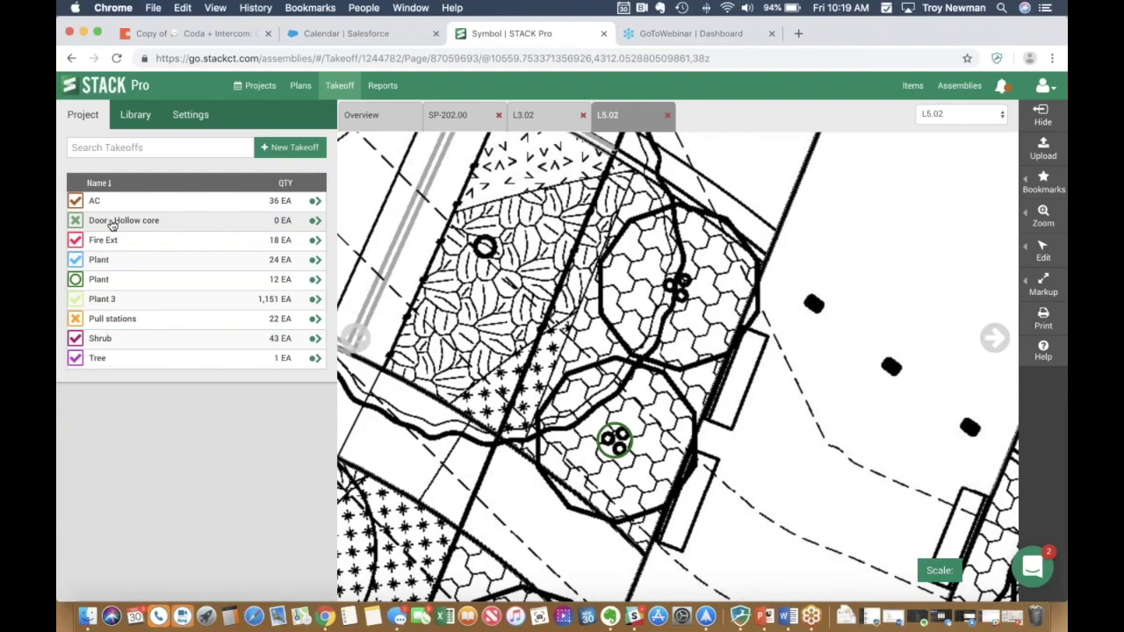
View the actions for the Fire Ext takeoff, and start the "Data Drop" takeoff from the library
{"action": "left_click", "coordinate": [101, 240]}
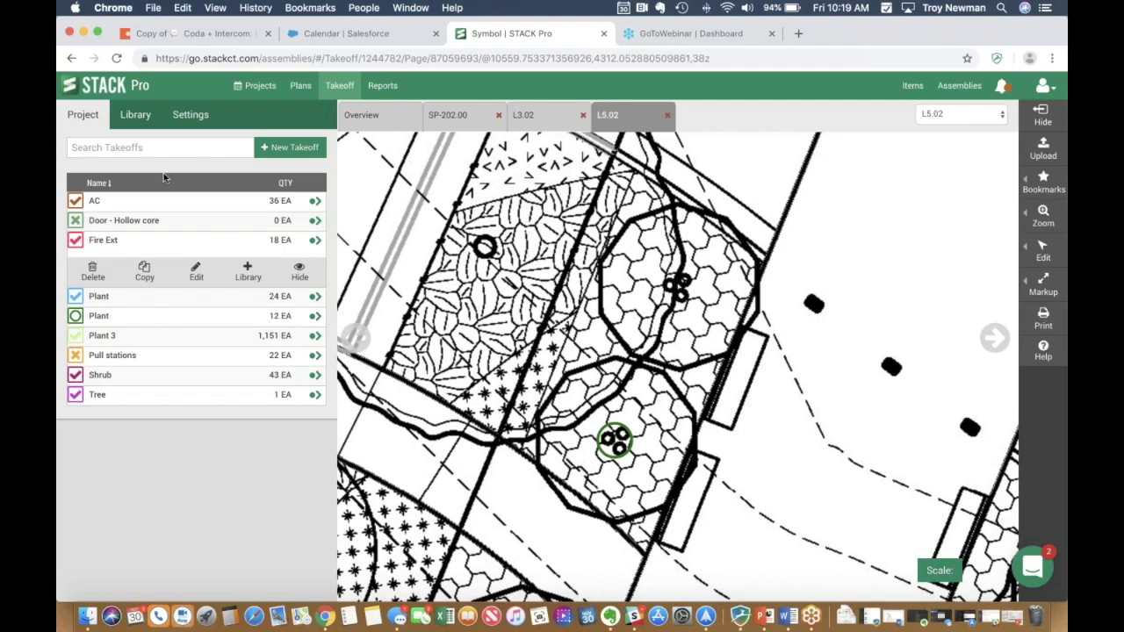
{"action": "left_click", "coordinate": [136, 119]}
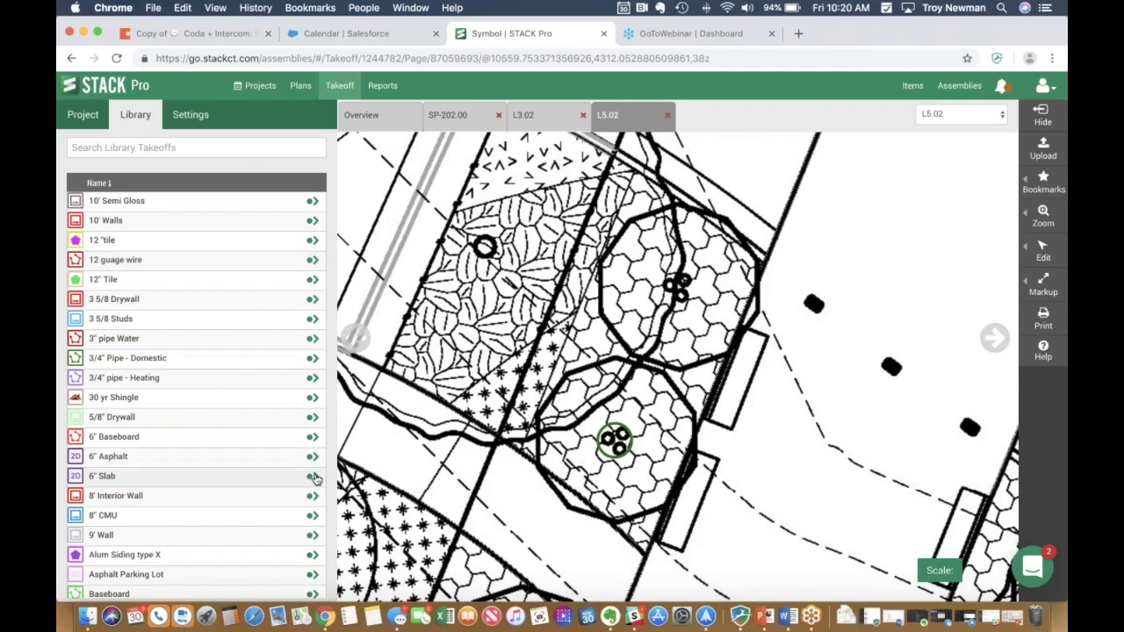
{"action": "scroll", "coordinate": [276, 472], "scroll_direction": "down", "scroll_amount": 10}
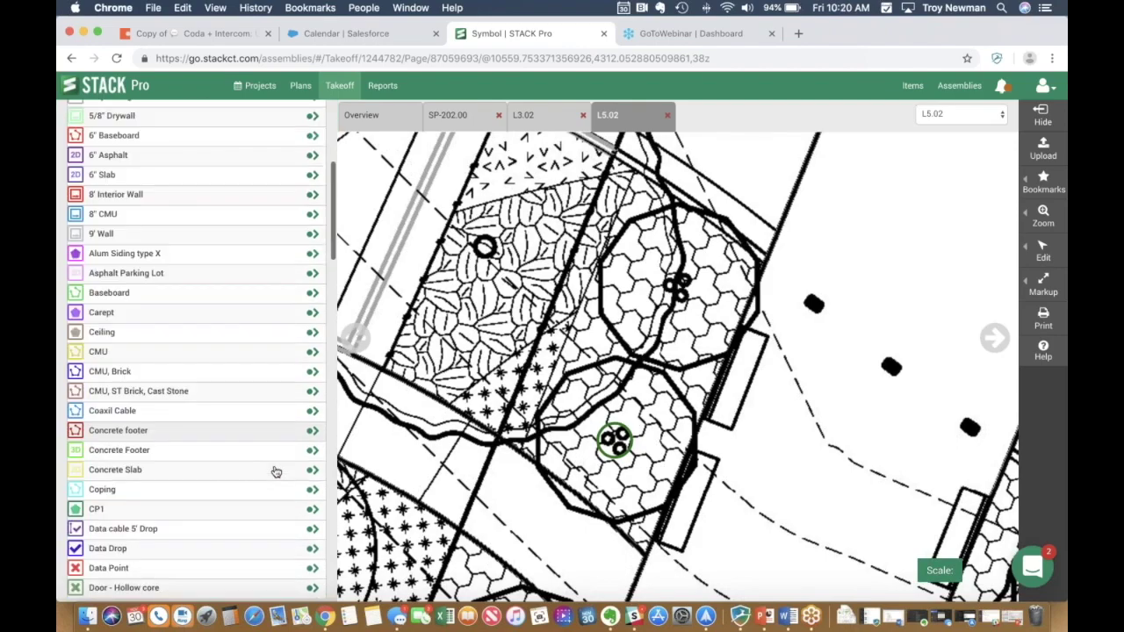
{"action": "scroll", "coordinate": [276, 471], "scroll_direction": "down", "scroll_amount": 2}
{"action": "left_click", "coordinate": [303, 450]}
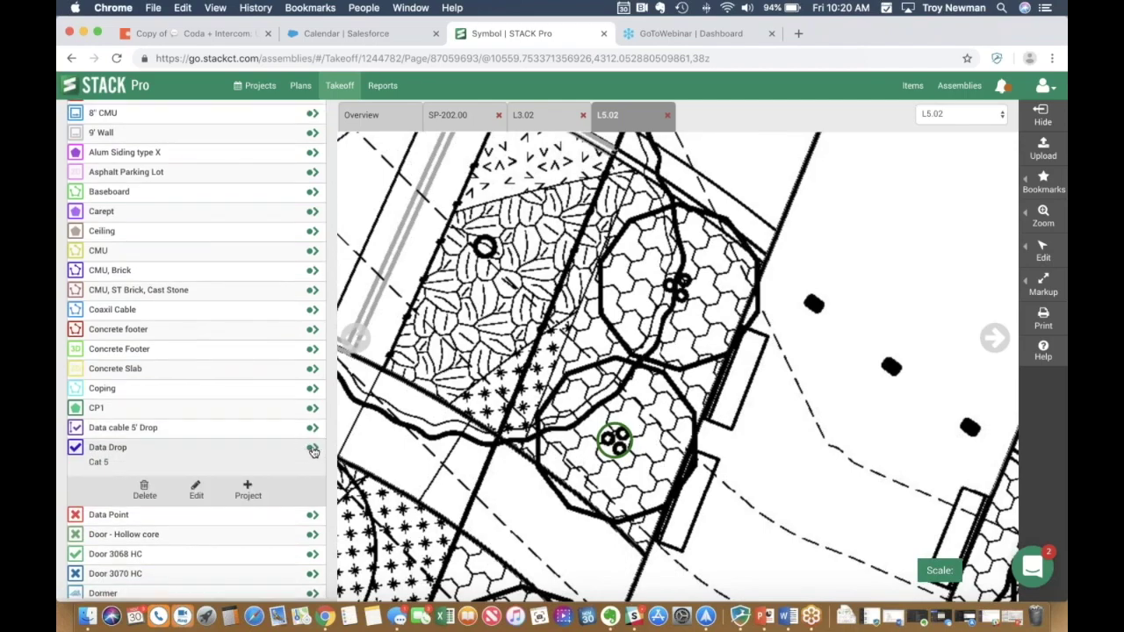
{"action": "left_click", "coordinate": [313, 449]}
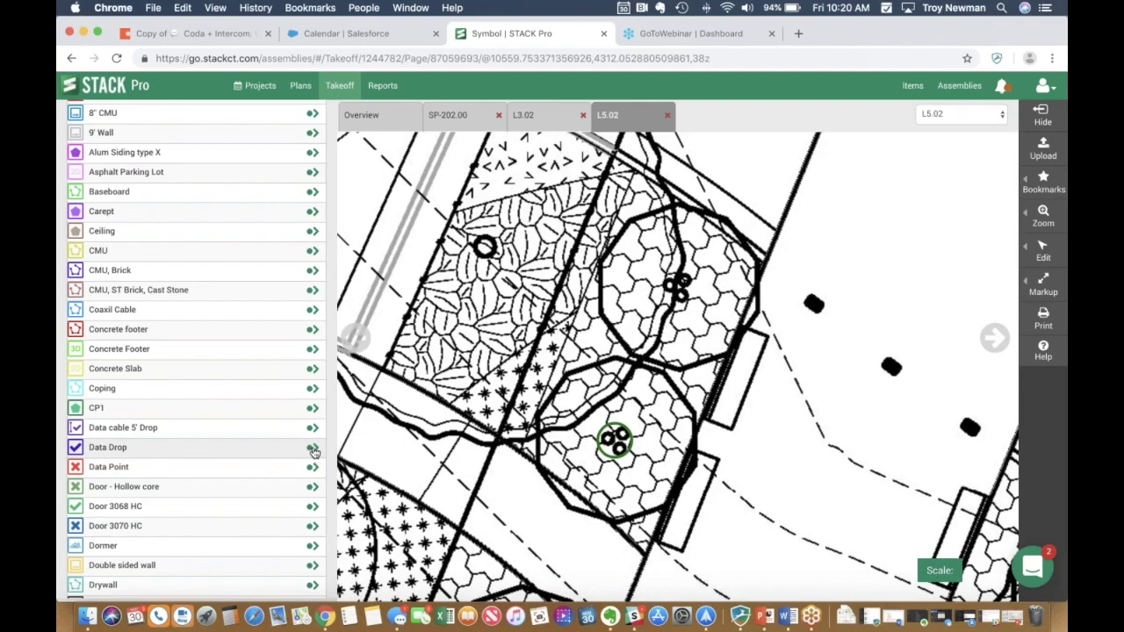
{"action": "left_click", "coordinate": [312, 451]}
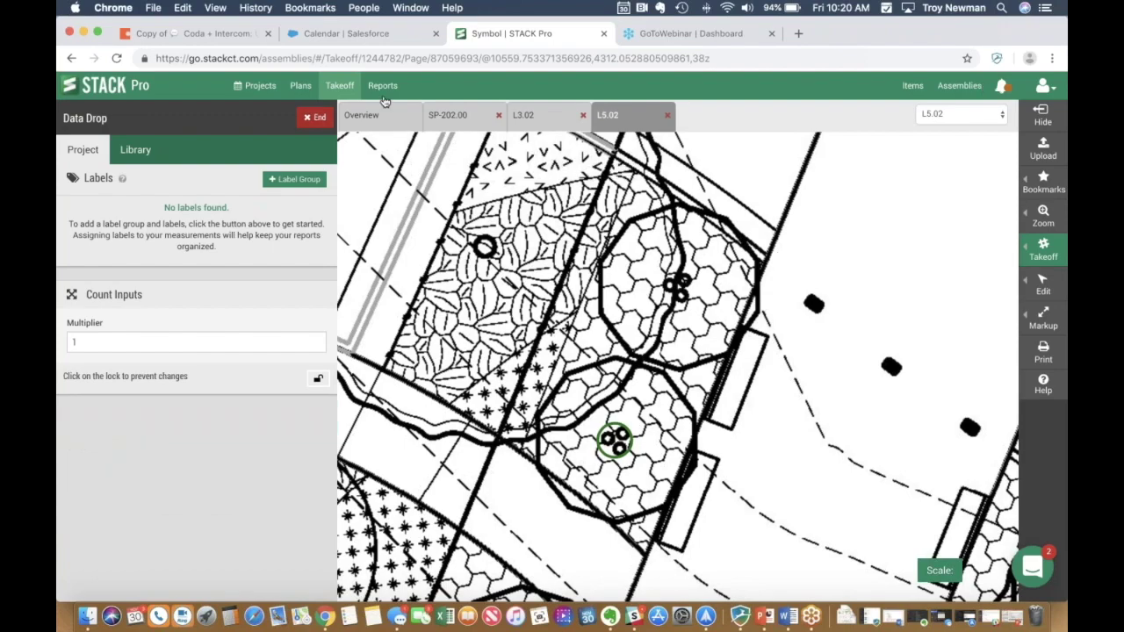
End the Data Drop takeoff and switch to the L3.02 plan page
{"action": "left_click", "coordinate": [318, 118]}
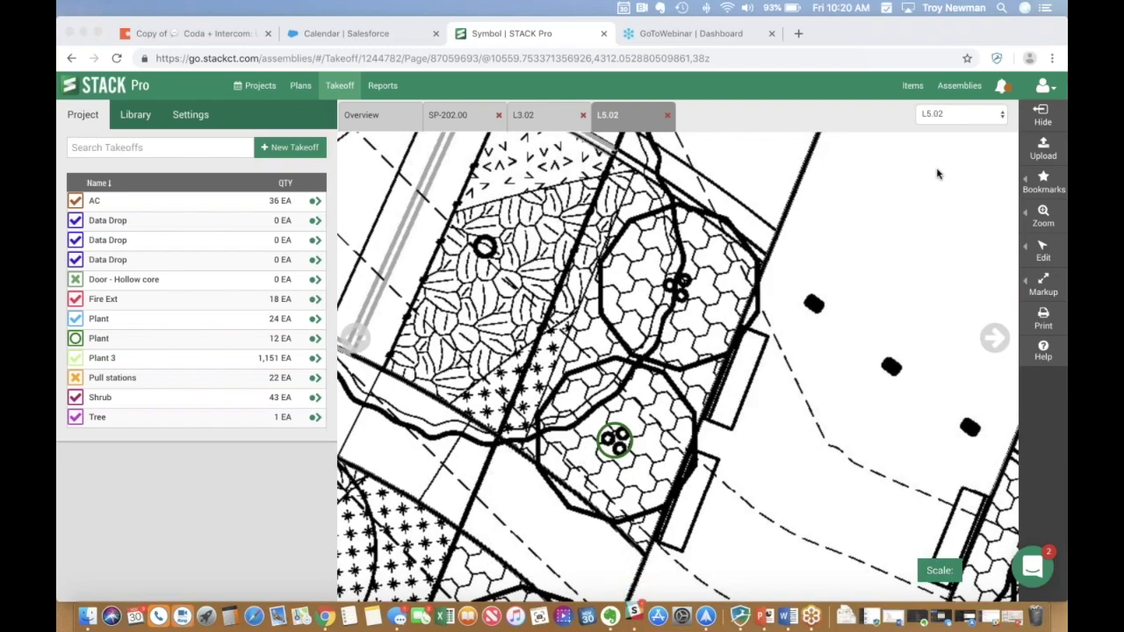
{"action": "left_click", "coordinate": [464, 117]}
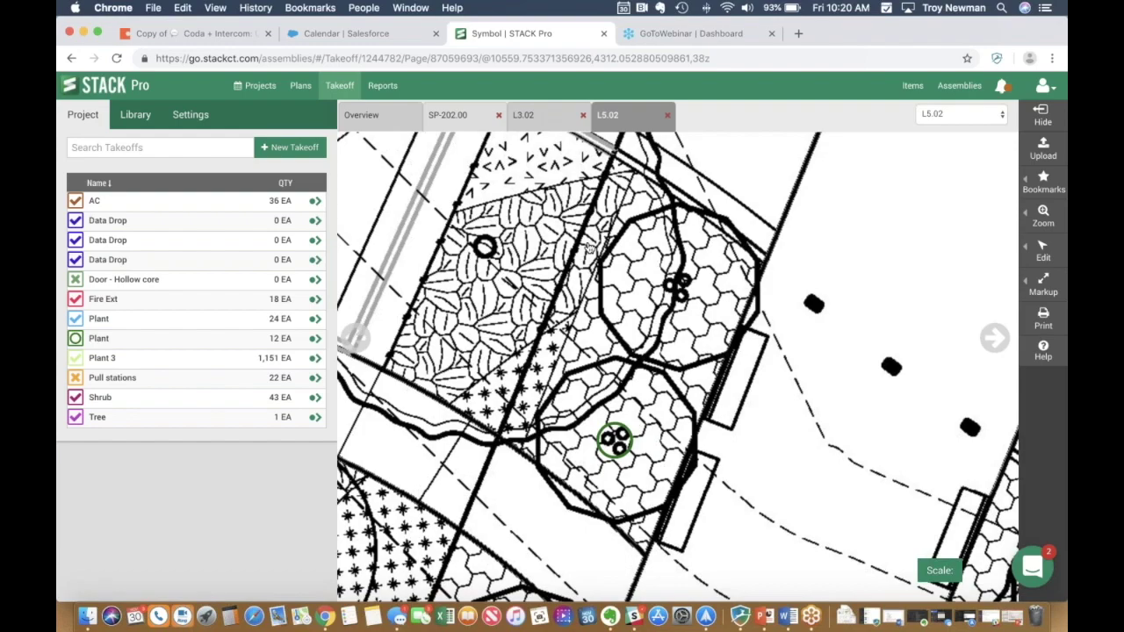
{"action": "left_click", "coordinate": [451, 116]}
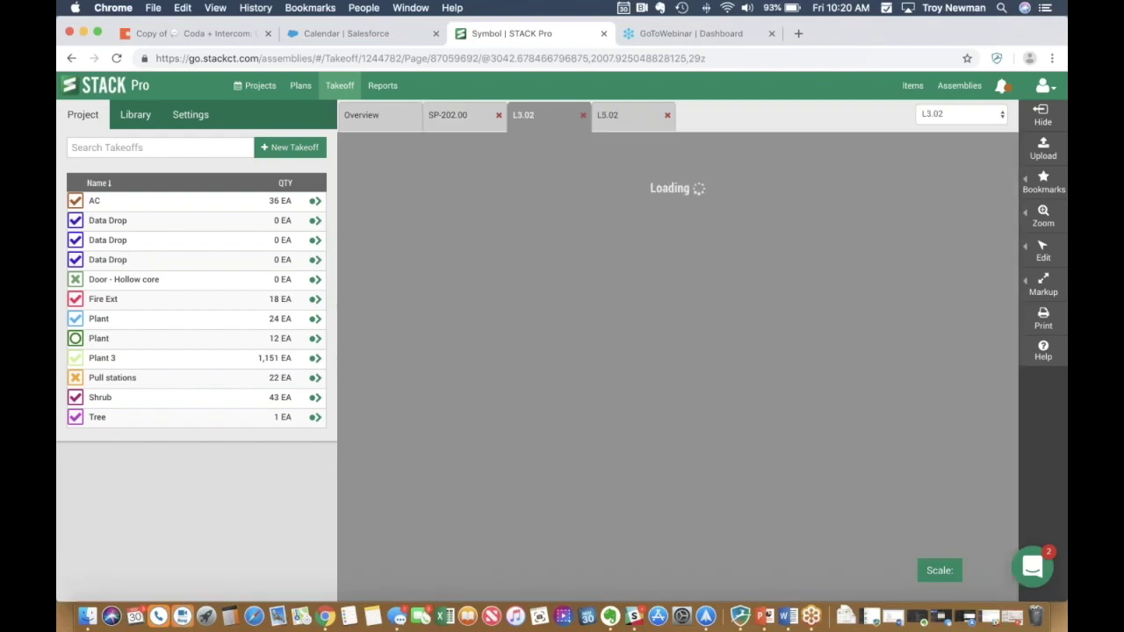
Try Autocount sample boxes for the Pull stations takeoff on L3.02 and on the blank area of L5.02, and cancel them
{"action": "left_click", "coordinate": [315, 319]}
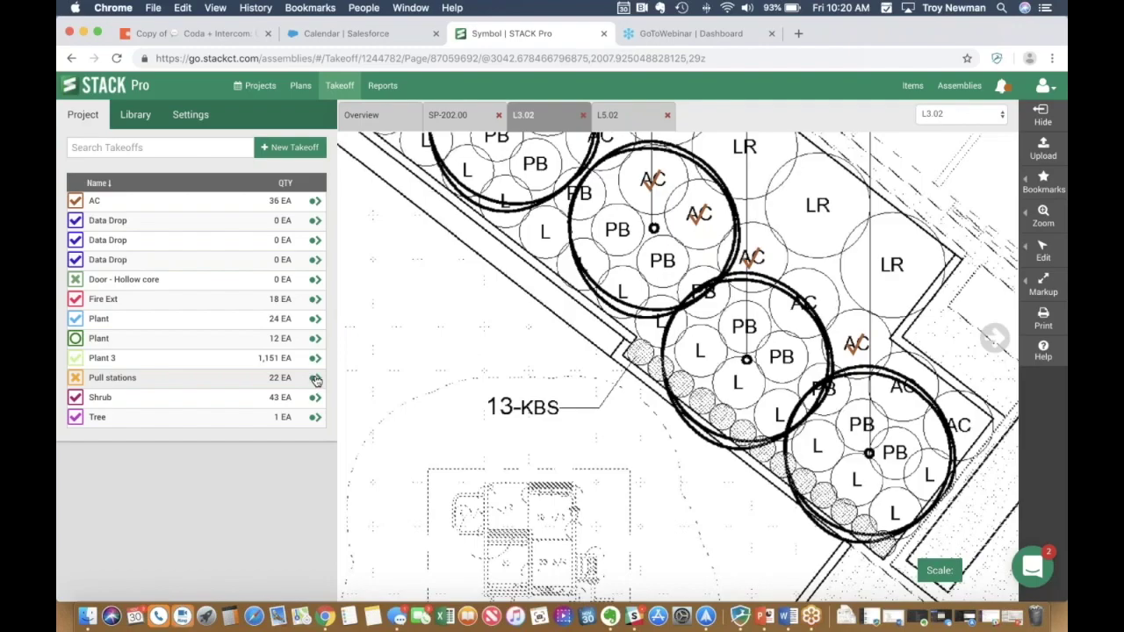
{"action": "left_click", "coordinate": [315, 378]}
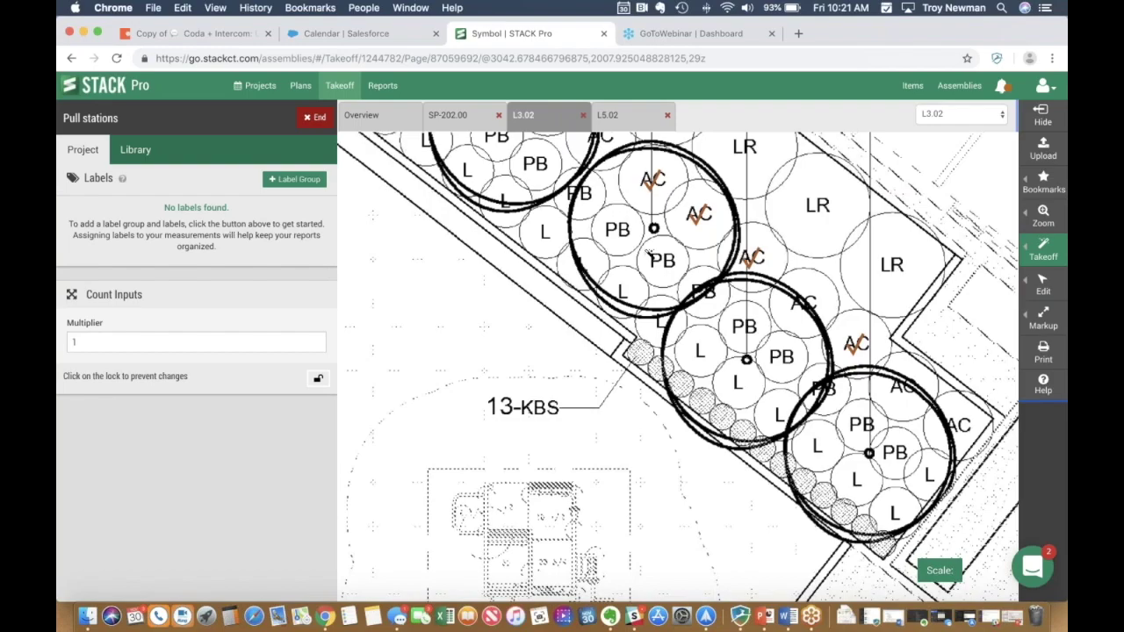
{"action": "left_click_drag", "start_coordinate": [644, 249], "coordinate": [687, 278]}
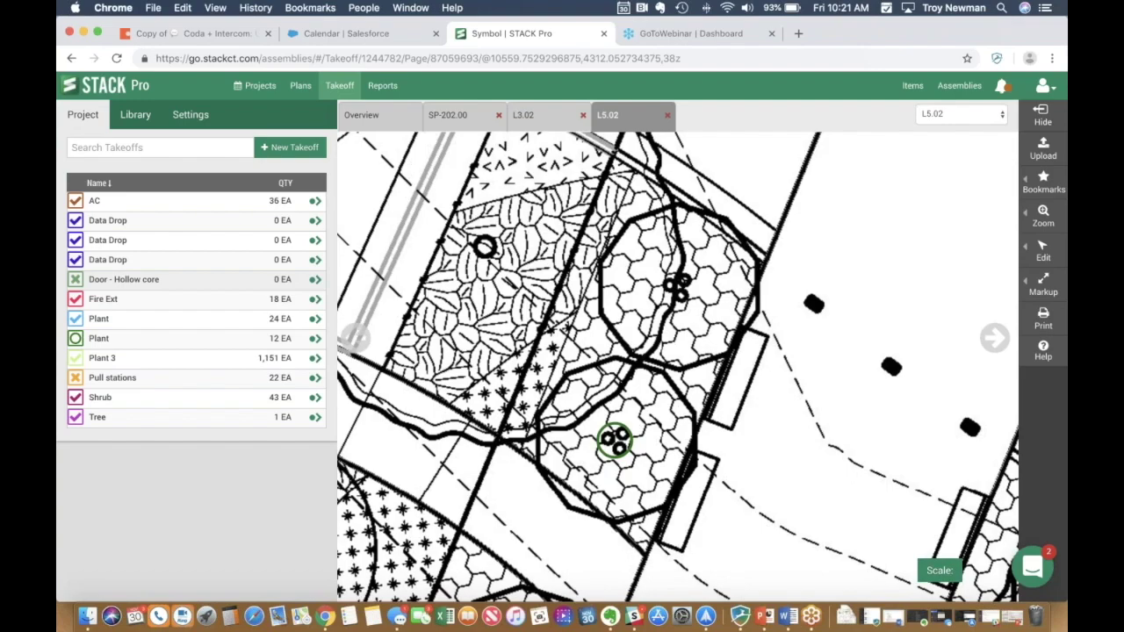
{"action": "left_click", "coordinate": [316, 380]}
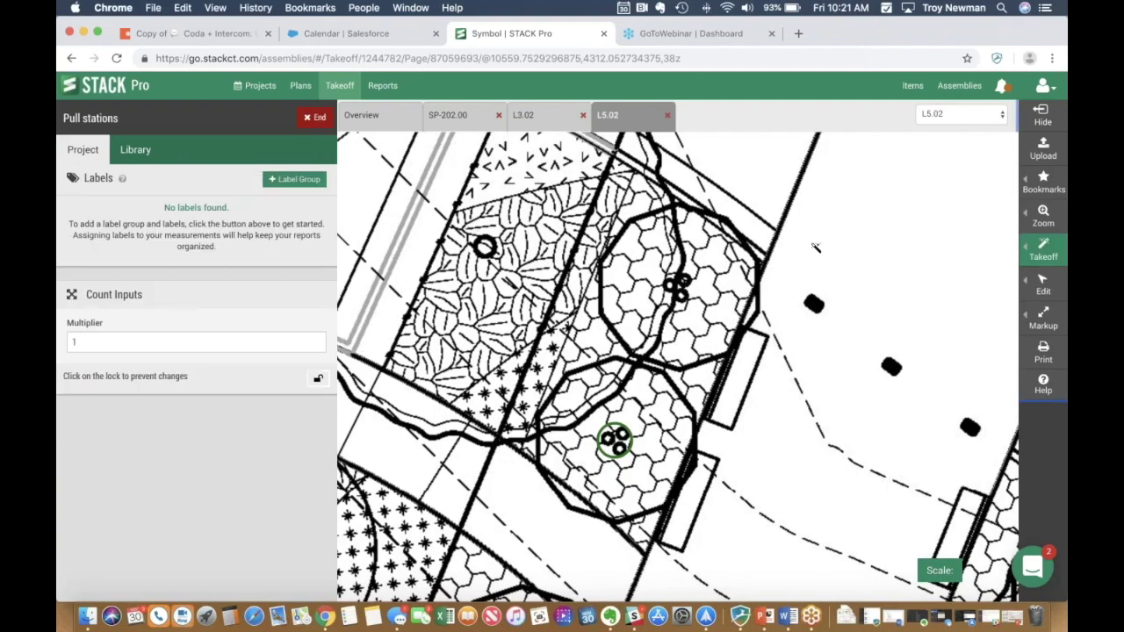
{"action": "left_click_drag", "start_coordinate": [810, 242], "coordinate": [863, 272]}
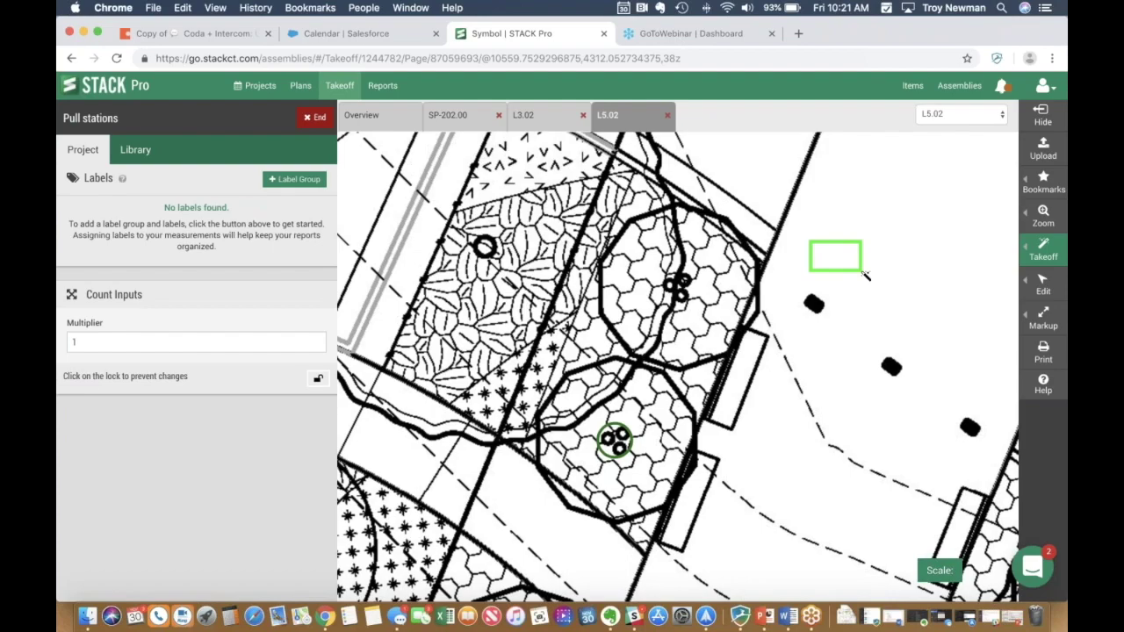
{"action": "key", "text": "Escape"}
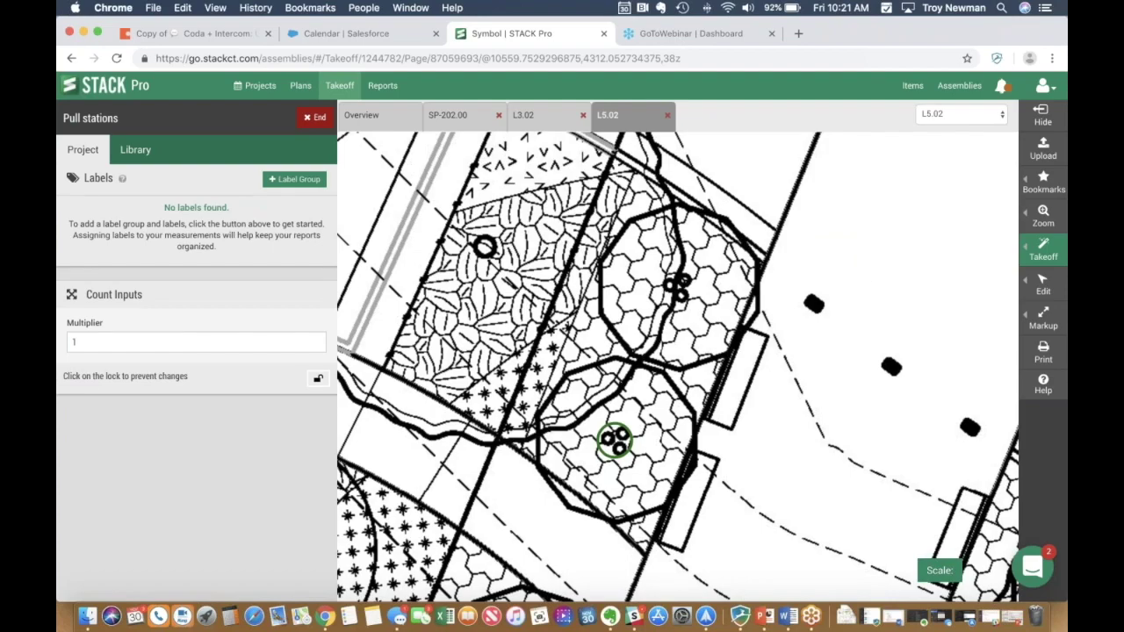
Review the Autocount notifications and show the plan page for the completed Plant job
{"action": "left_click", "coordinate": [1001, 85]}
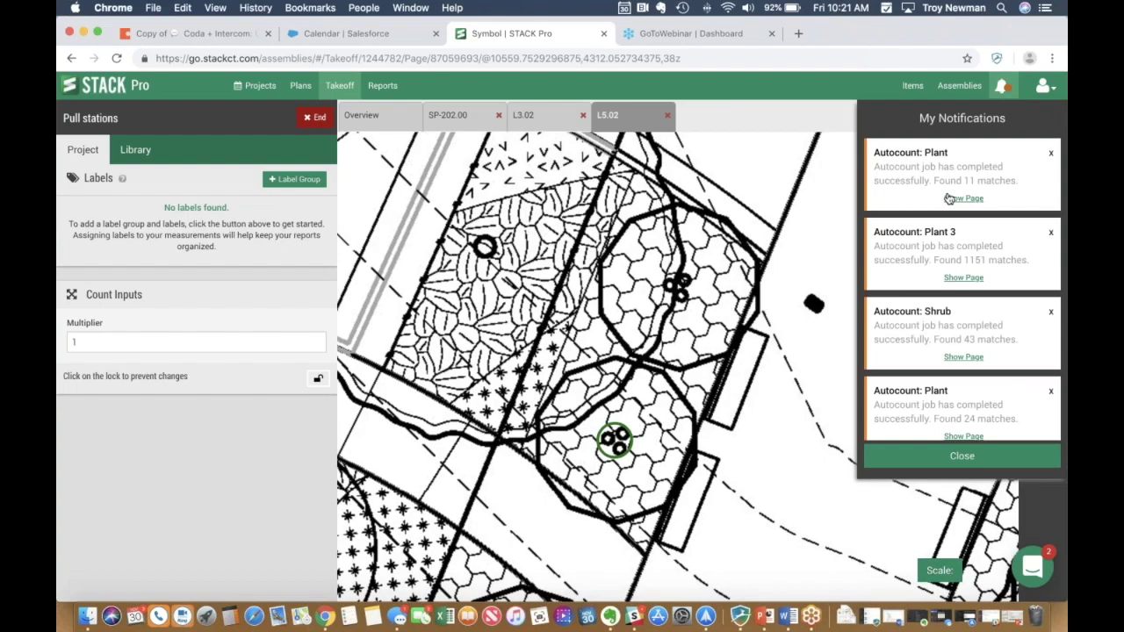
{"action": "left_click", "coordinate": [964, 200]}
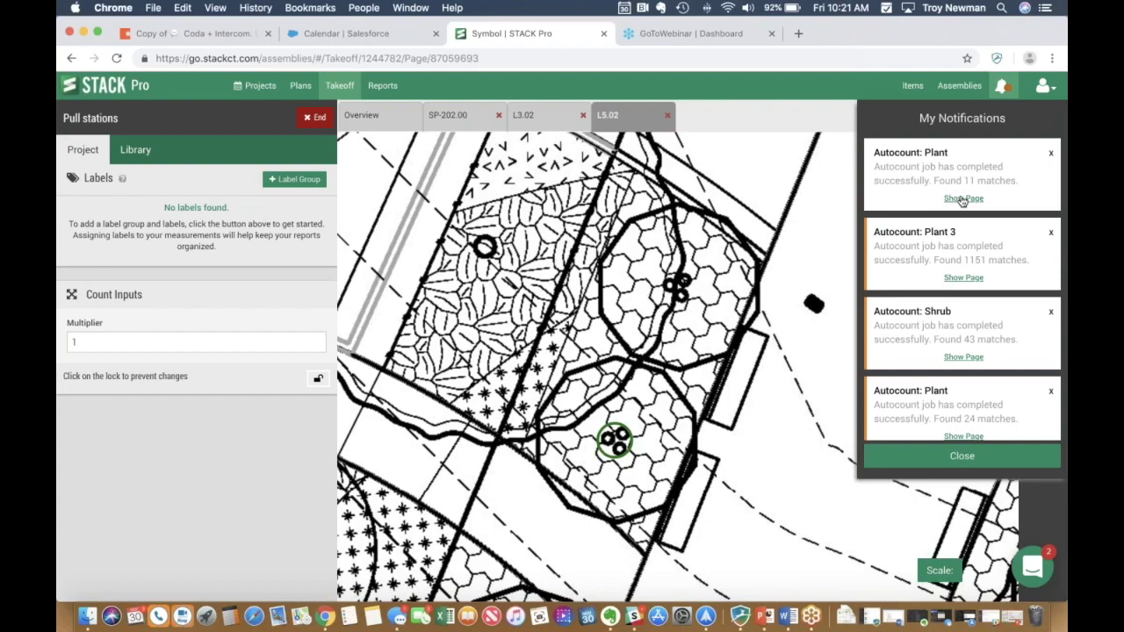
{"action": "left_click", "coordinate": [964, 437]}
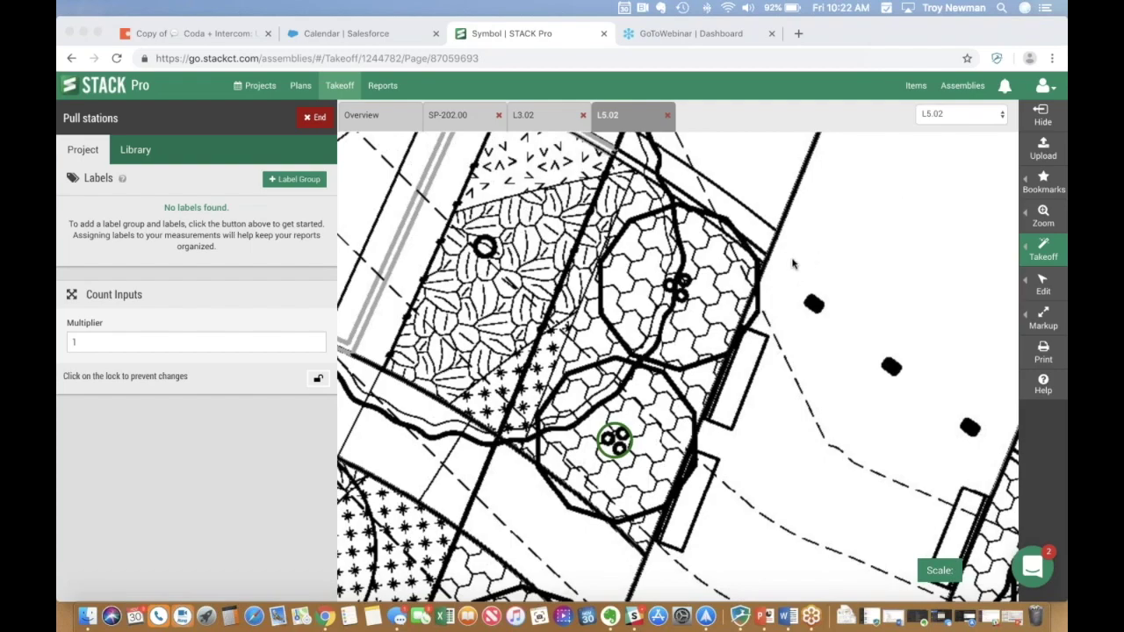
Examine the Pull stations and Fire Ext marks on the sprinkler symbols of SP-202.00 up close
{"action": "left_click", "coordinate": [529, 123]}
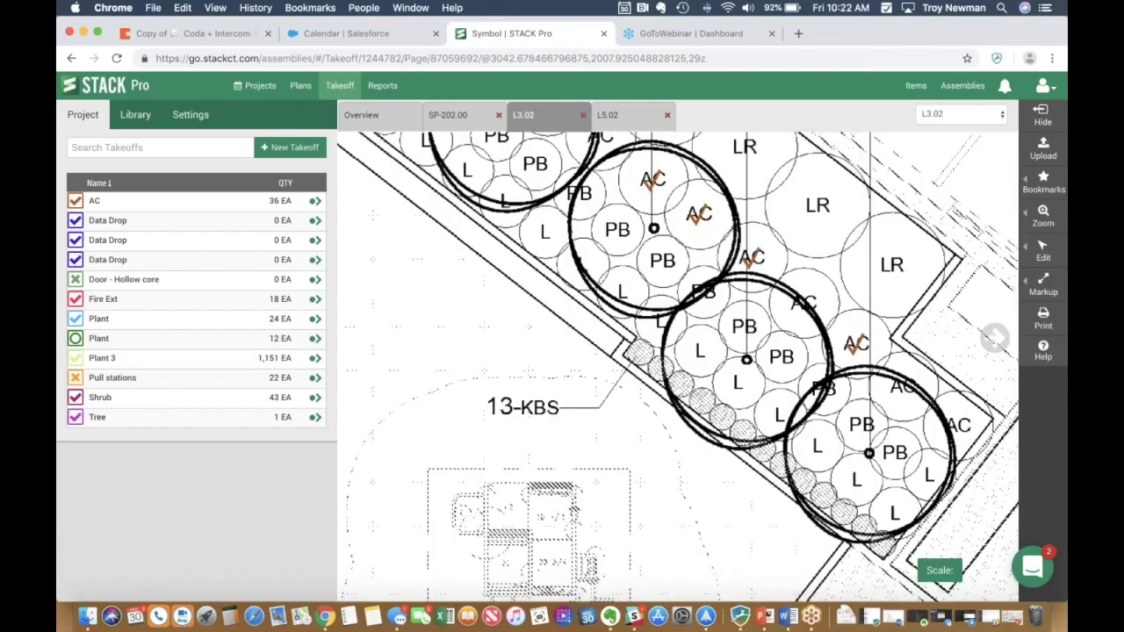
{"action": "left_click", "coordinate": [475, 116]}
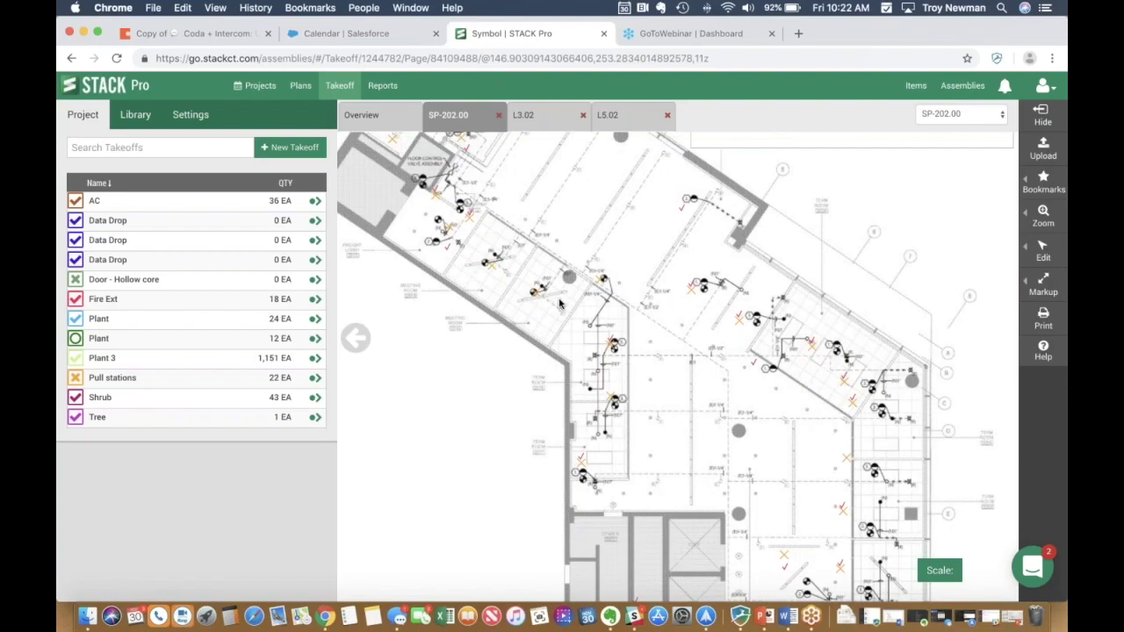
{"action": "scroll", "coordinate": [560, 303], "scroll_direction": "up", "scroll_amount": 10}
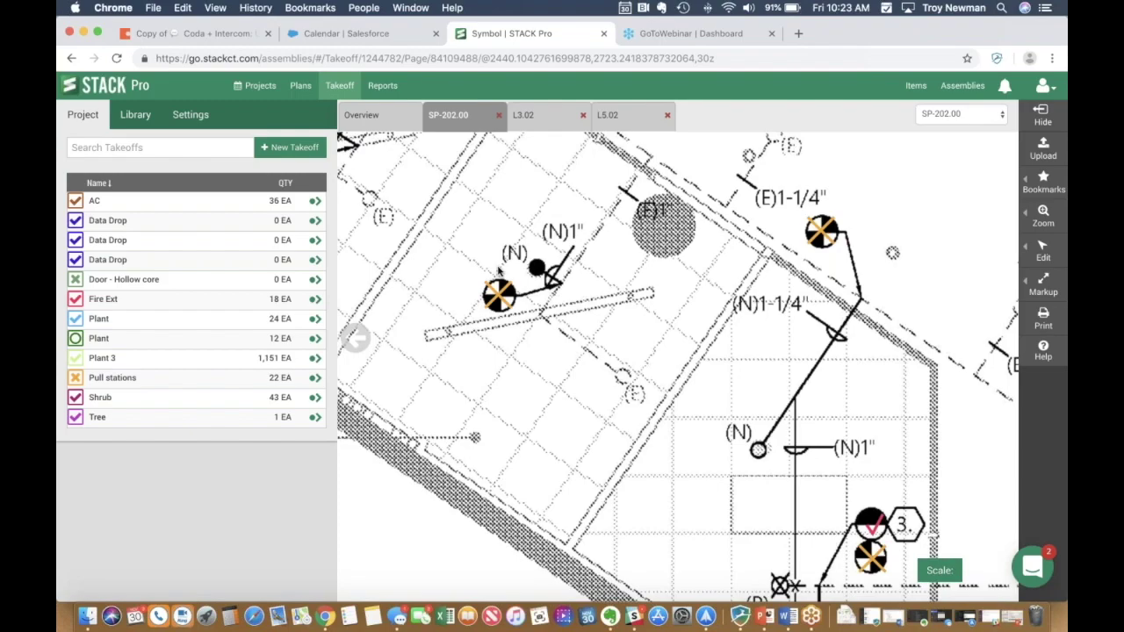
Examine the Plant, Plant 3 and Shrub count marks along the building edge on L5.02, and the whole sheet
{"action": "left_click", "coordinate": [636, 123]}
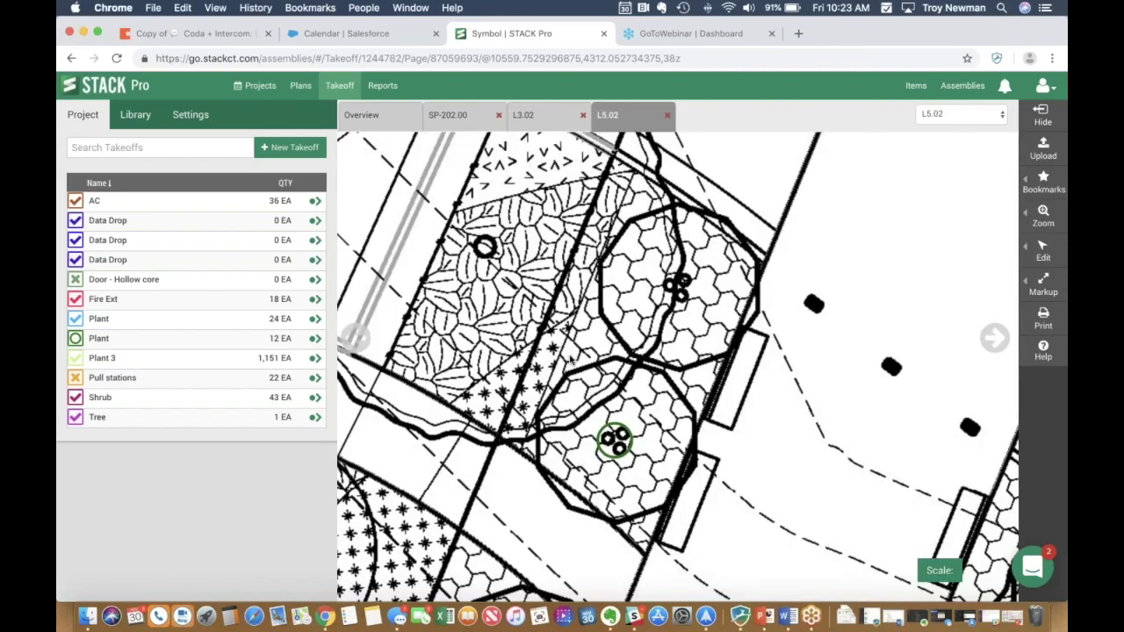
{"action": "scroll", "coordinate": [502, 319], "scroll_direction": "down", "scroll_amount": 1}
{"action": "scroll", "coordinate": [502, 319], "scroll_direction": "down", "scroll_amount": 3}
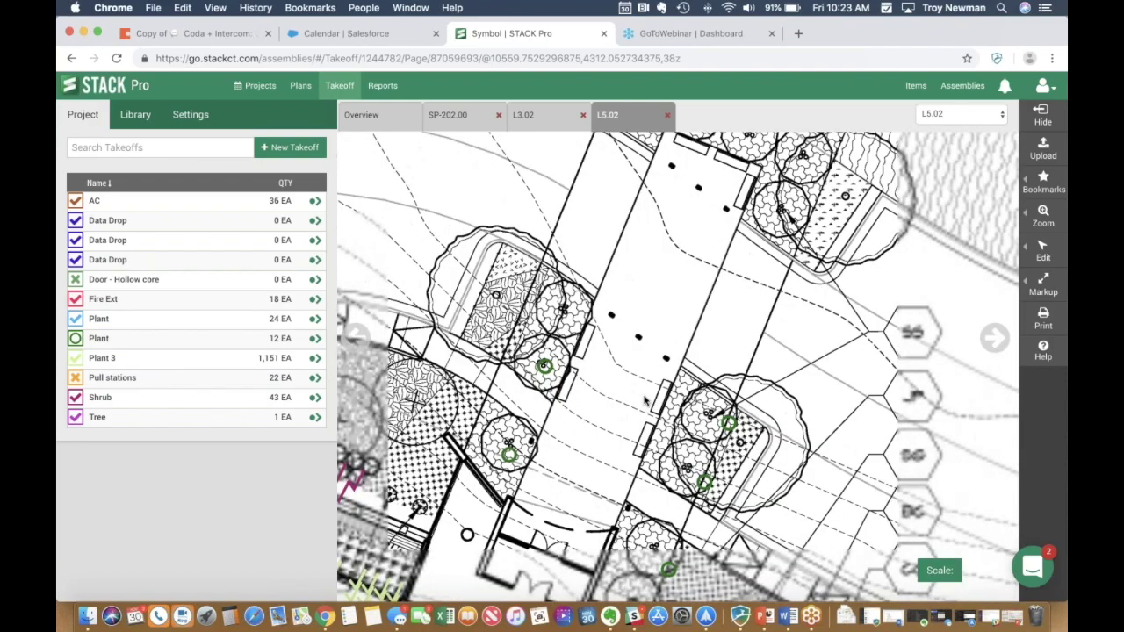
{"action": "left_click_drag", "start_coordinate": [646, 401], "coordinate": [658, 351]}
{"action": "scroll", "coordinate": [601, 440], "scroll_direction": "down", "scroll_amount": 4}
{"action": "scroll", "coordinate": [601, 440], "scroll_direction": "right", "scroll_amount": 4}
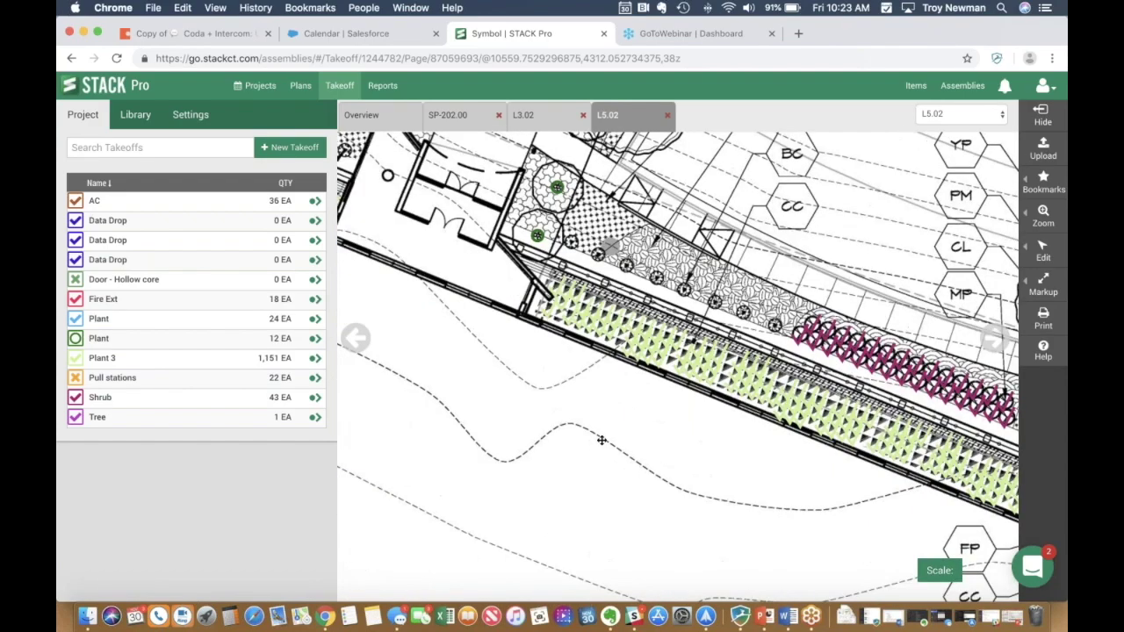
{"action": "scroll", "coordinate": [602, 440], "scroll_direction": "right", "scroll_amount": 2}
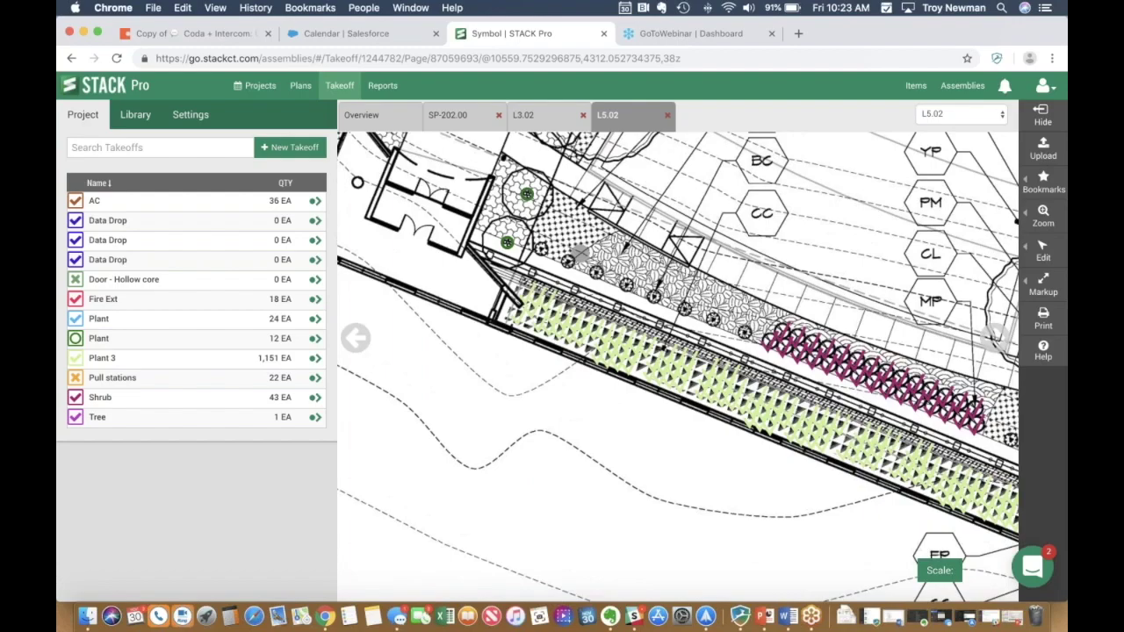
{"action": "scroll", "coordinate": [630, 429], "scroll_direction": "right", "scroll_amount": 4}
{"action": "scroll", "coordinate": [630, 429], "scroll_direction": "down", "scroll_amount": 1}
{"action": "scroll", "coordinate": [631, 429], "scroll_direction": "down", "scroll_amount": 2}
{"action": "scroll", "coordinate": [631, 428], "scroll_direction": "right", "scroll_amount": 1}
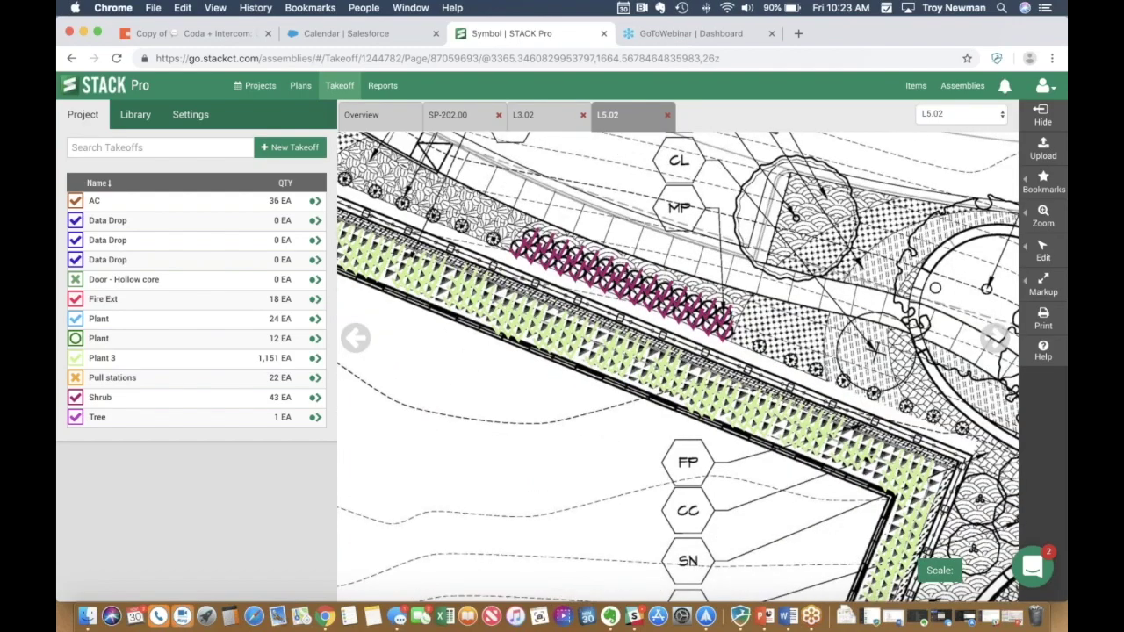
{"action": "scroll", "coordinate": [634, 360], "scroll_direction": "up", "scroll_amount": 3}
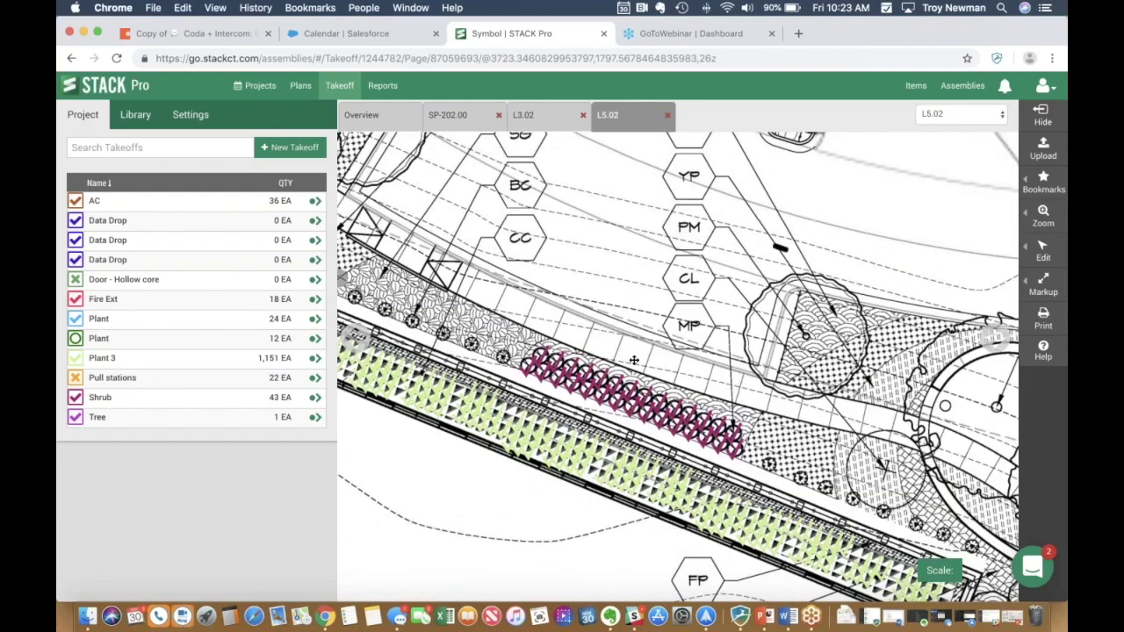
{"action": "scroll", "coordinate": [633, 360], "scroll_direction": "up", "scroll_amount": 3}
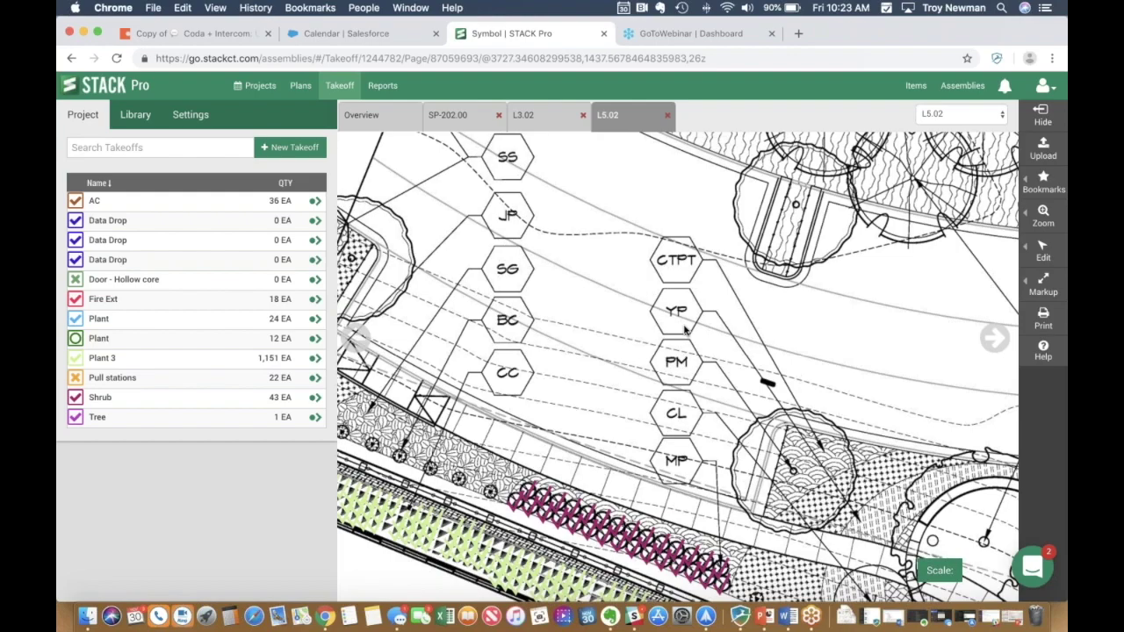
{"action": "scroll", "coordinate": [686, 329], "scroll_direction": "down", "scroll_amount": 1}
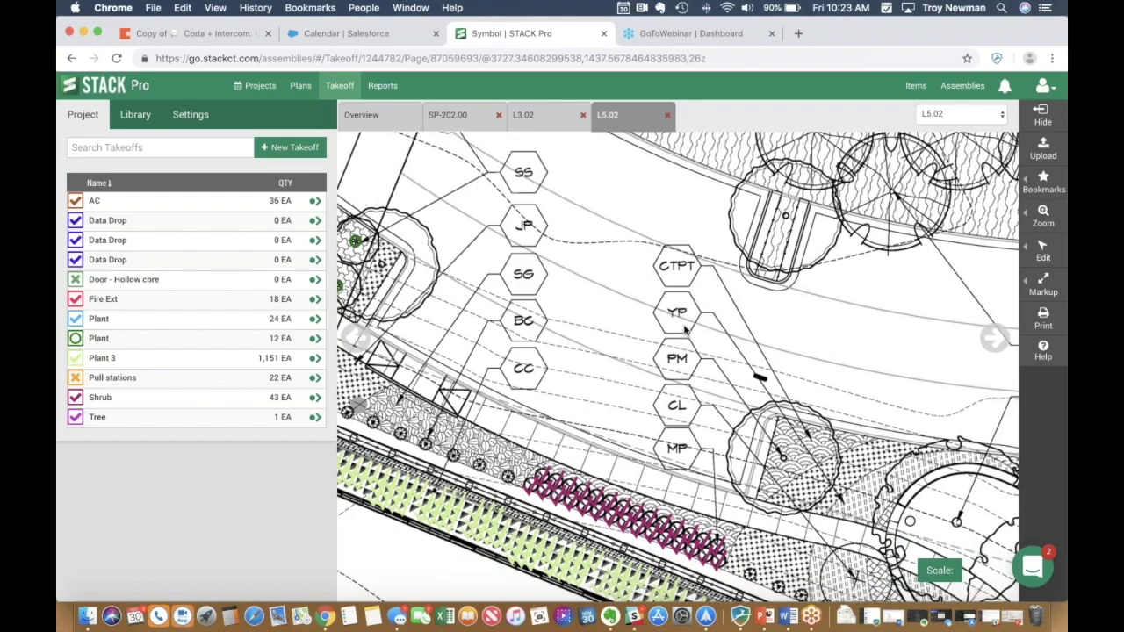
{"action": "scroll", "coordinate": [686, 329], "scroll_direction": "down", "scroll_amount": 5}
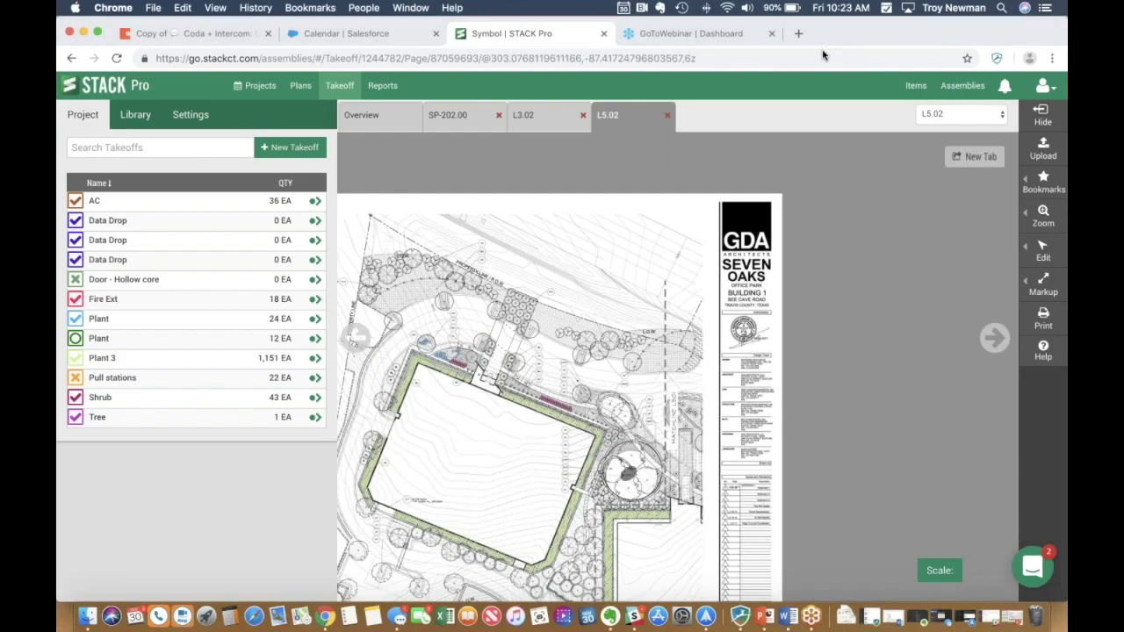
Add a takeoff legend to L5.02 in the upper part of the sheet, beside the GDA title block
{"action": "left_click", "coordinate": [1043, 283]}
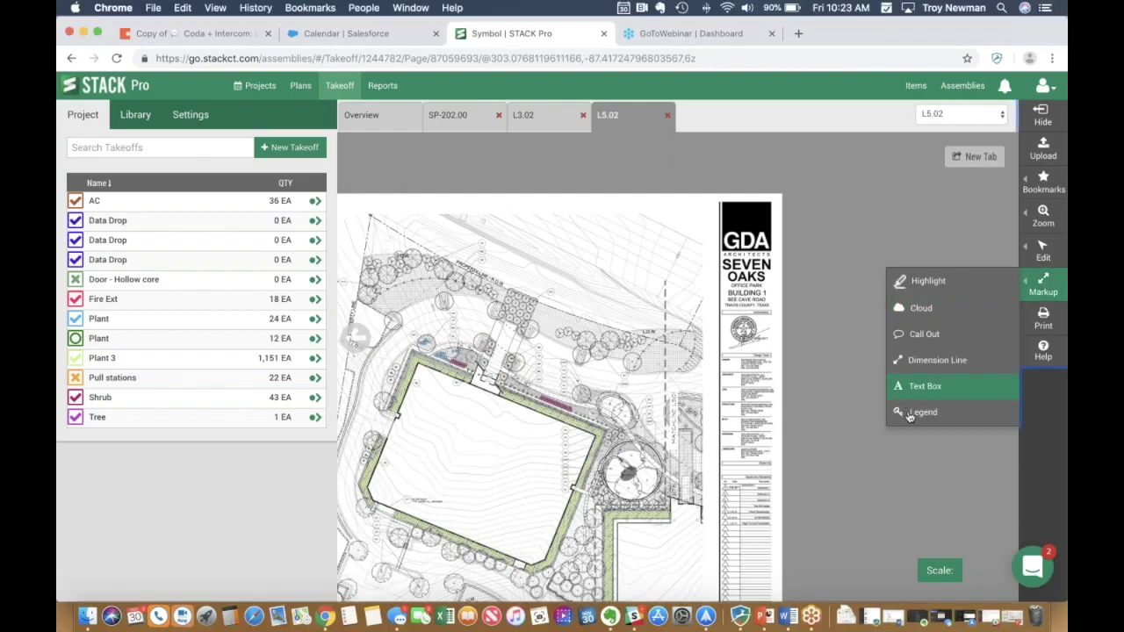
{"action": "left_click", "coordinate": [918, 412]}
{"action": "mouse_move", "coordinate": [531, 212]}
{"action": "left_mouse_down"}
{"action": "mouse_move", "coordinate": [733, 351]}
{"action": "mouse_move", "coordinate": [716, 360]}
{"action": "left_mouse_up"}
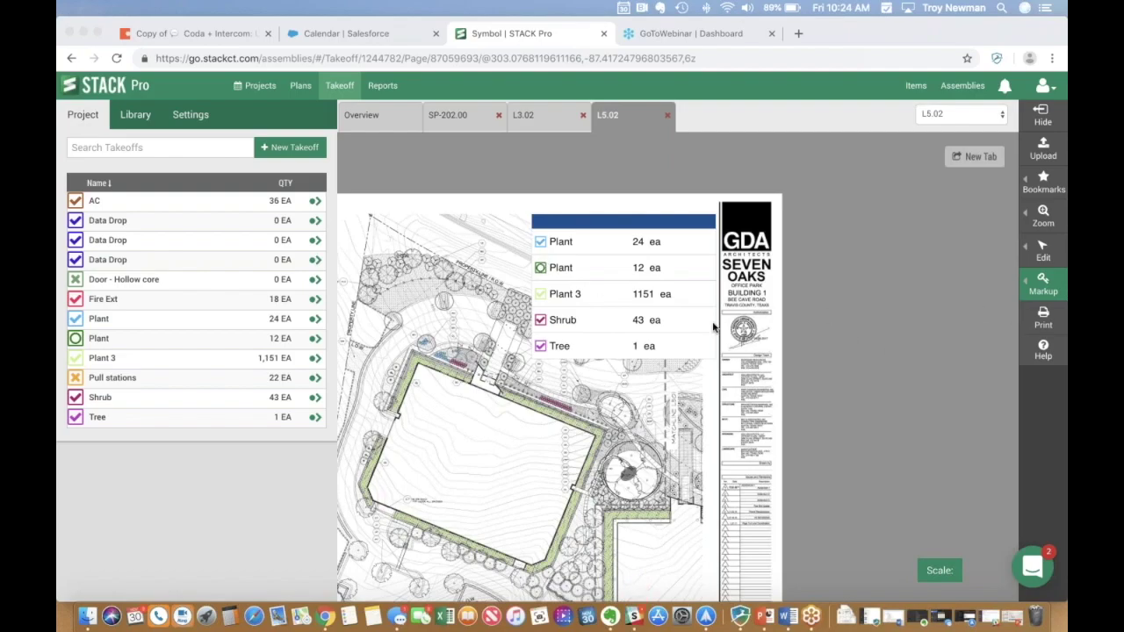
Delete the AC takeoff together with all of its measurements
{"action": "left_click", "coordinate": [75, 202]}
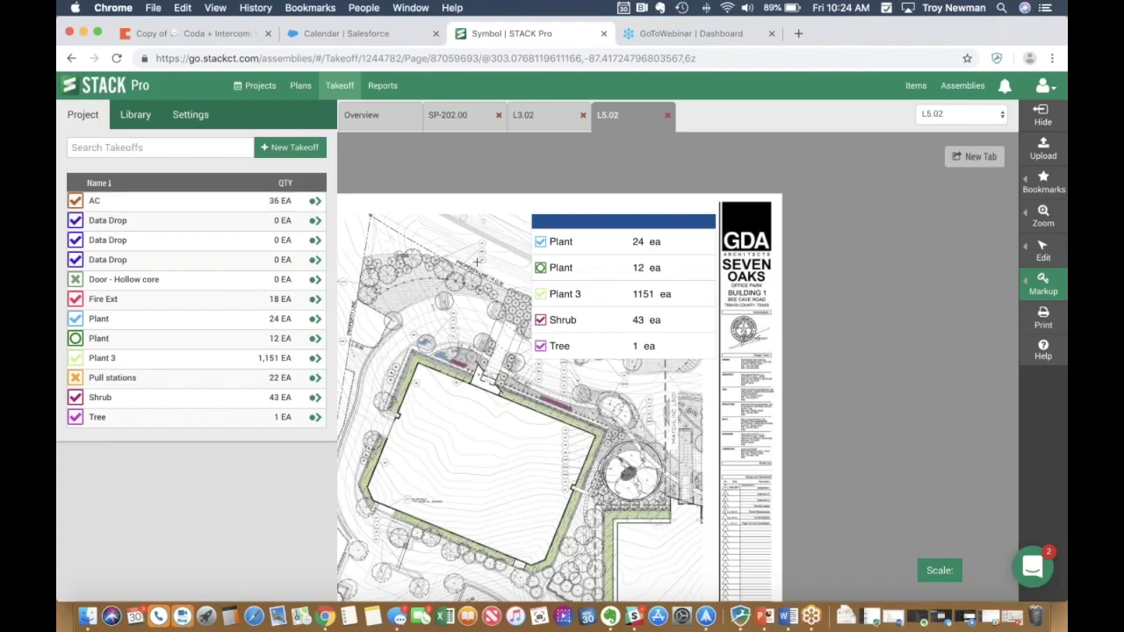
{"action": "left_click", "coordinate": [93, 203]}
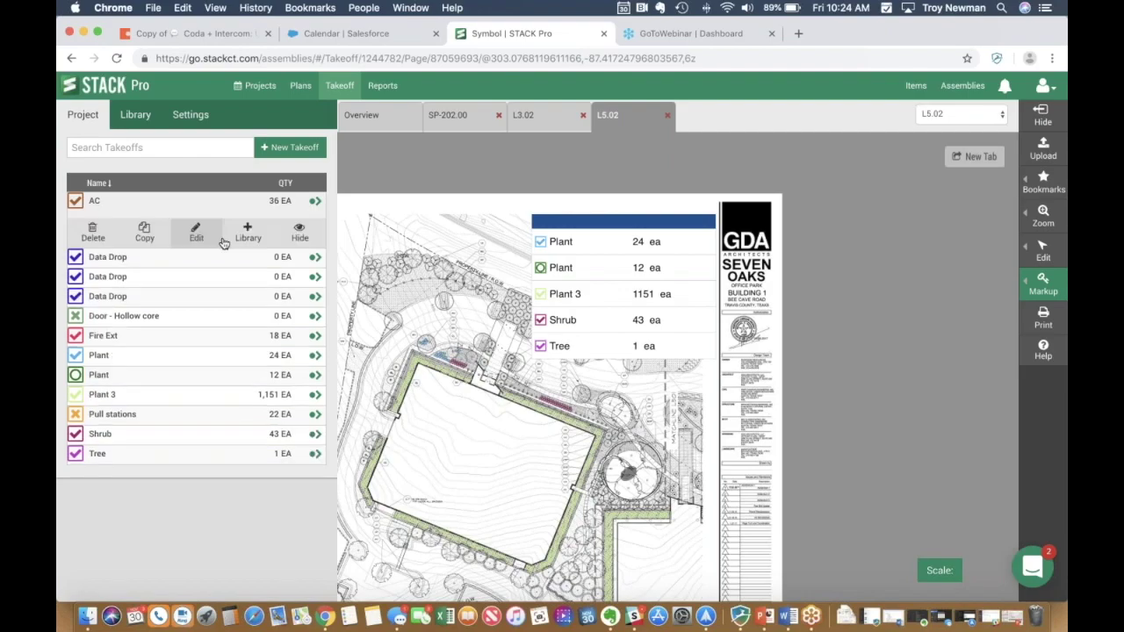
{"action": "left_click", "coordinate": [93, 236]}
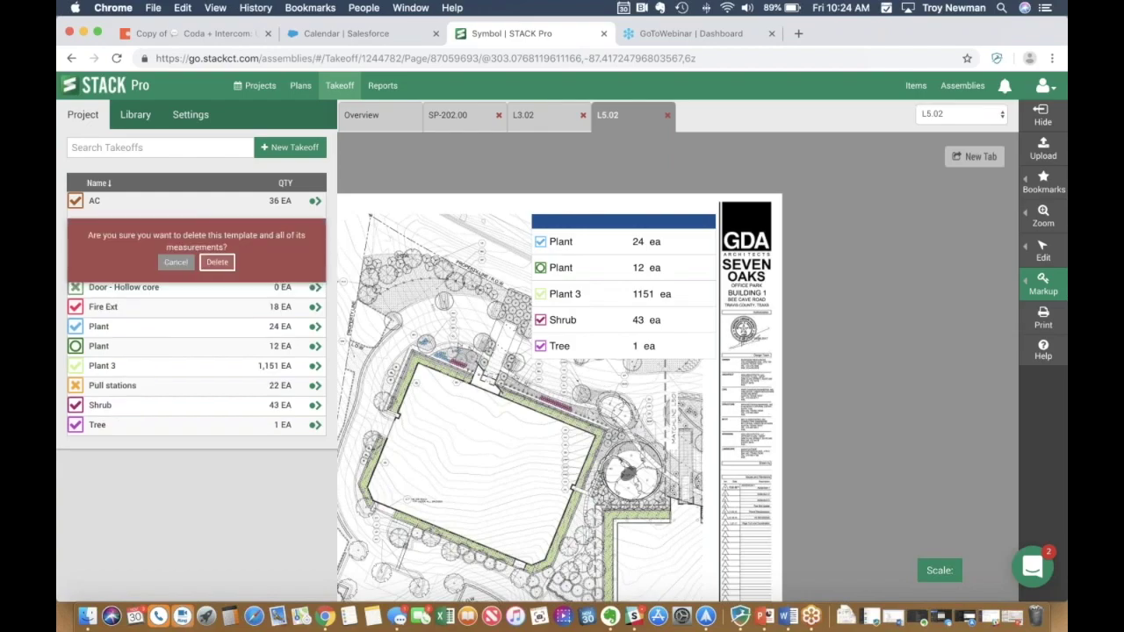
{"action": "left_click", "coordinate": [219, 262]}
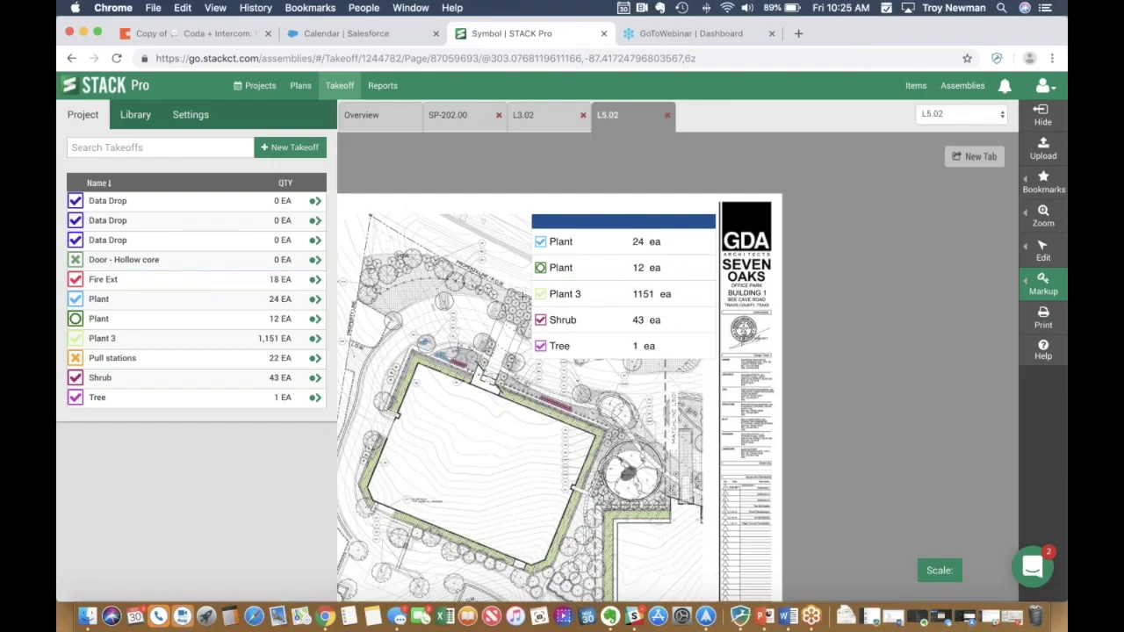
Create a new takeoff named AC with the Count measurement type
{"action": "left_click", "coordinate": [290, 147]}
{"action": "left_click", "coordinate": [154, 172]}
{"action": "type", "text": "AC"}
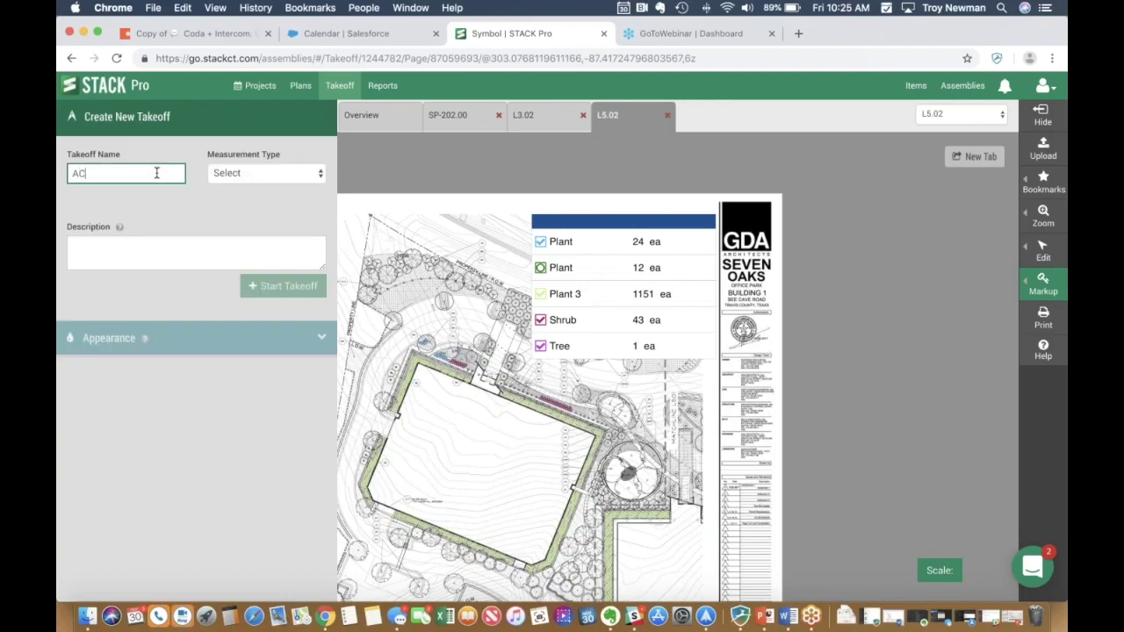
{"action": "left_click", "coordinate": [236, 180]}
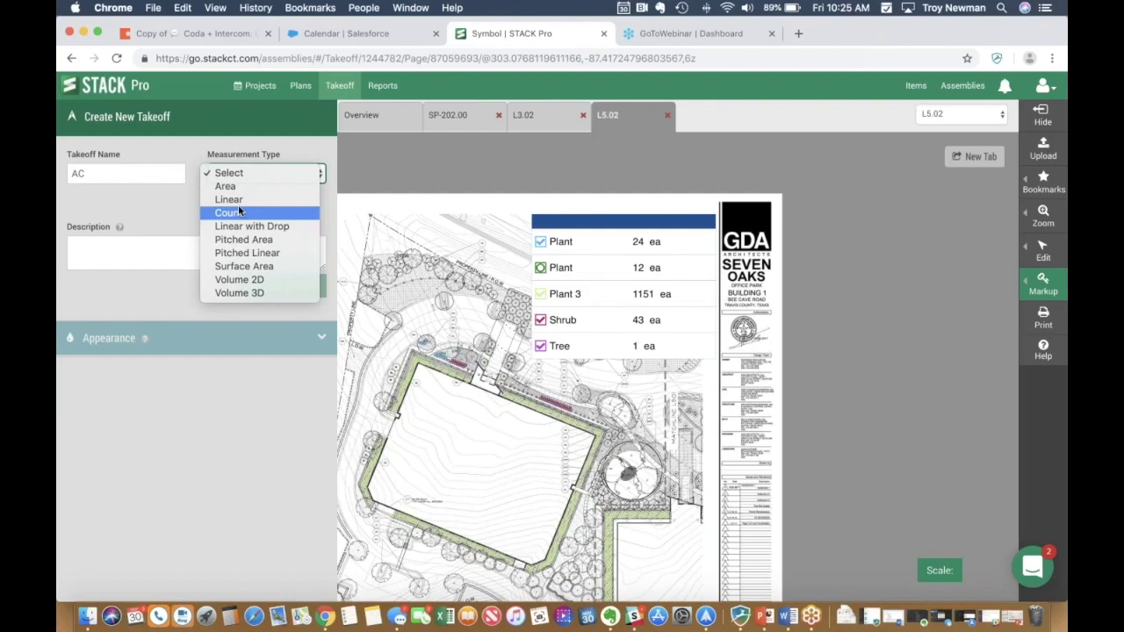
{"action": "left_click", "coordinate": [239, 211]}
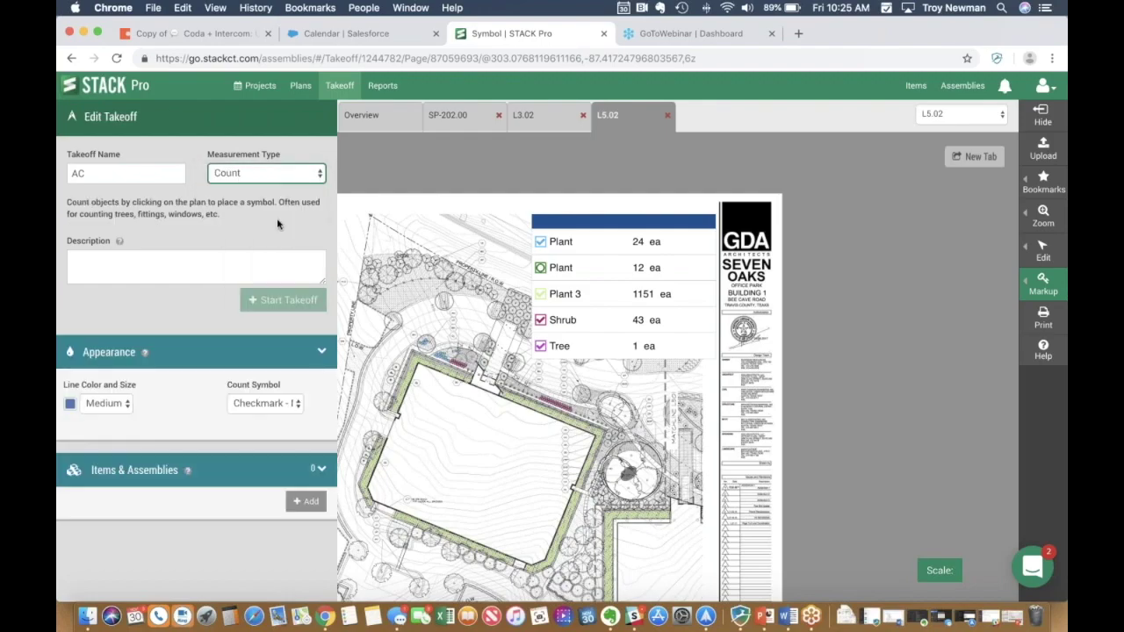